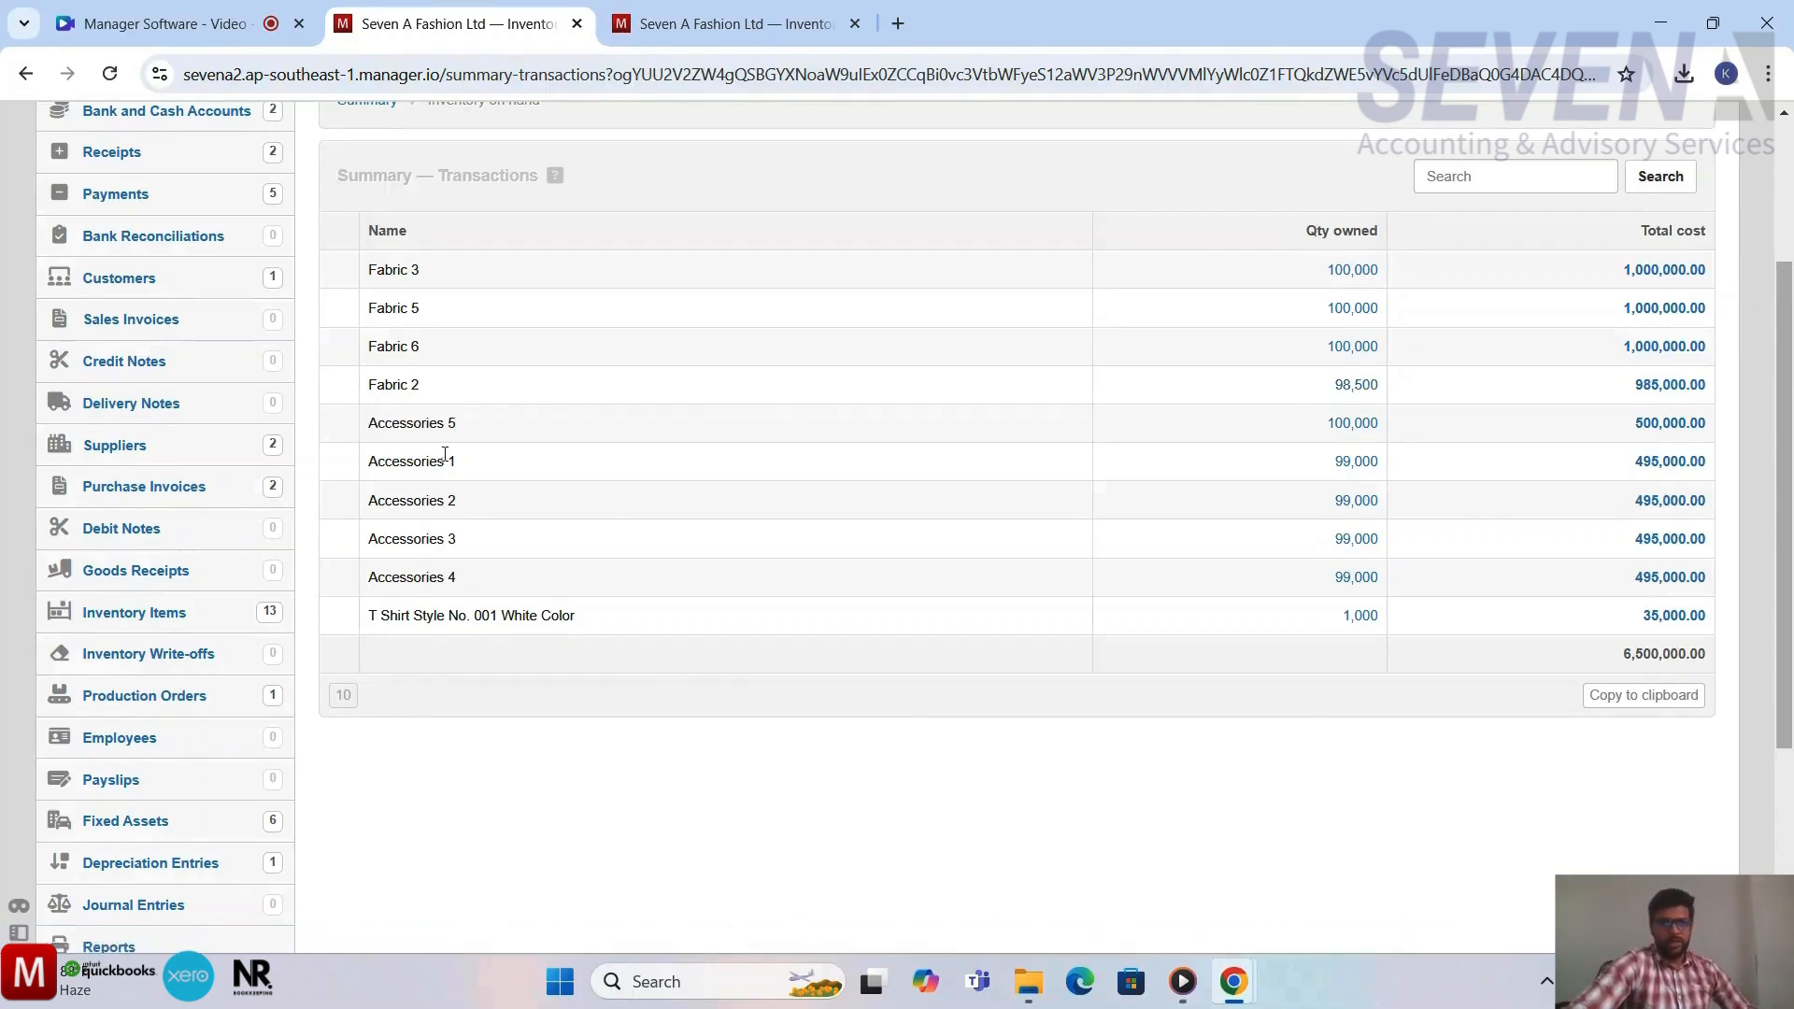
# Open the cost transactions behind the on-hand inventory of T Shirt Style No. 001 White Color and review them
pyautogui.scroll(-1, 359, 634)
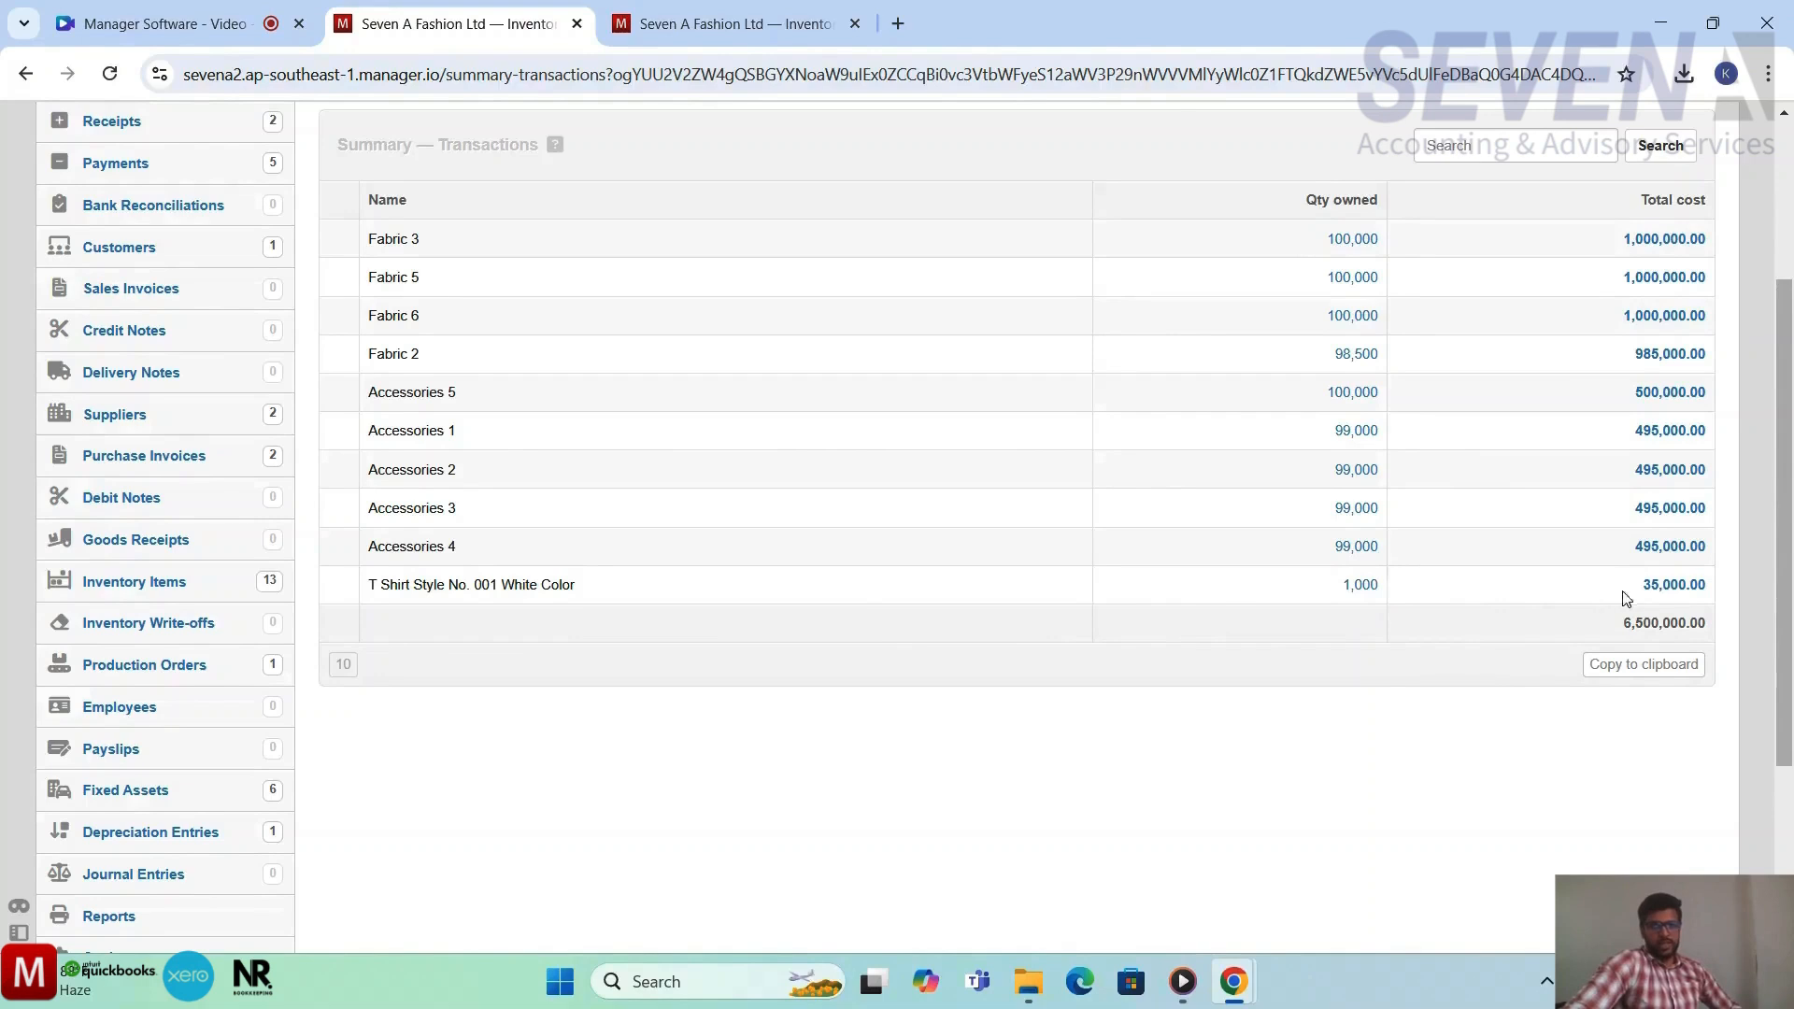
pyautogui.click(1687, 599)
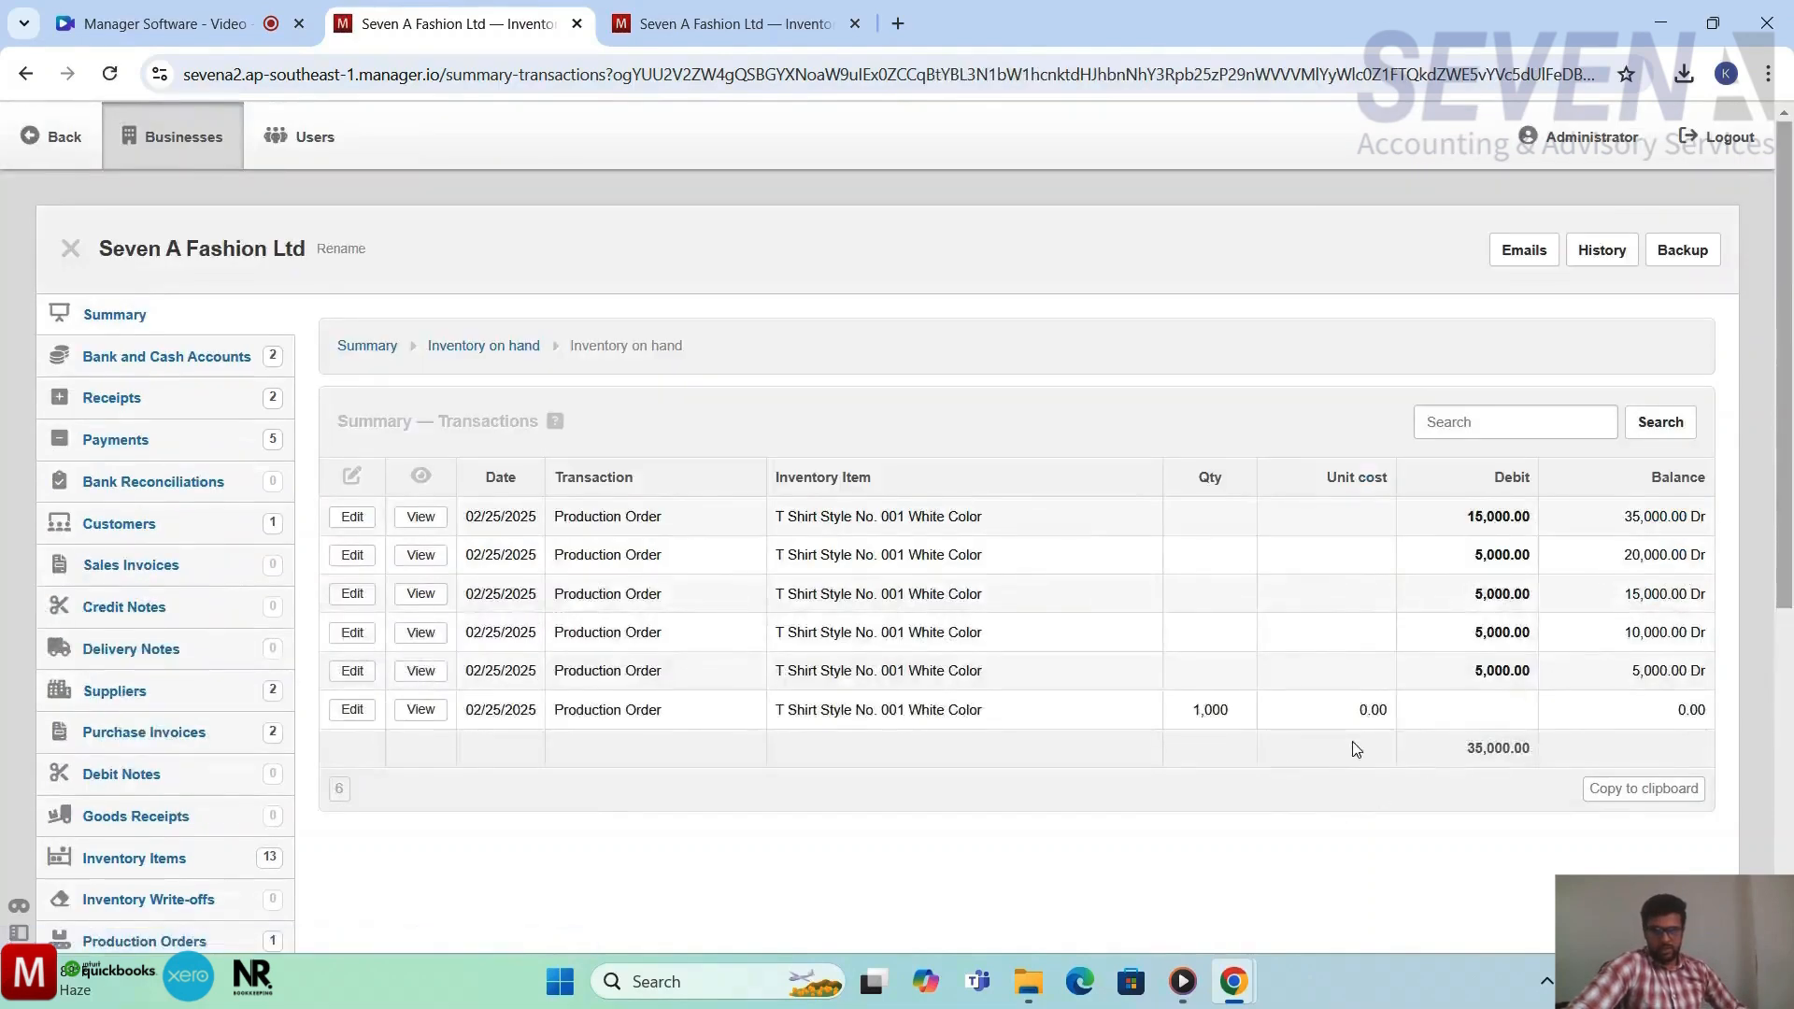
pyautogui.scroll(-1, 1350, 757)
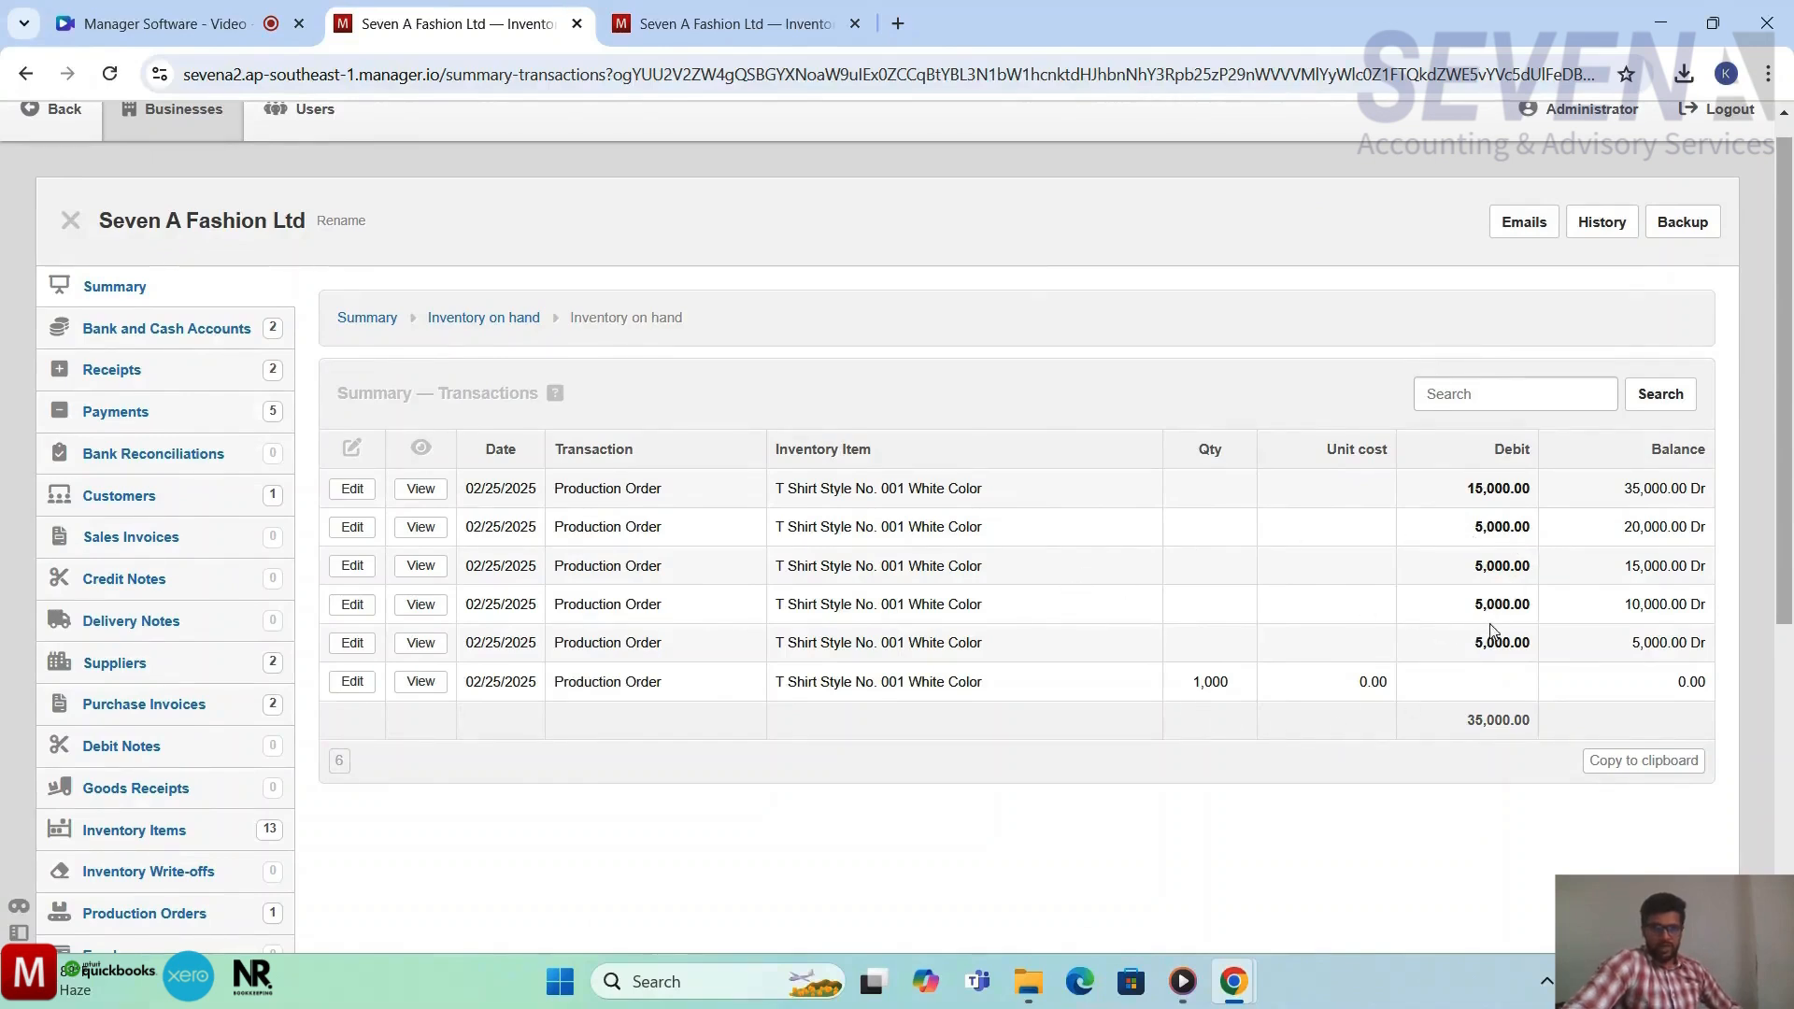
# Return to the business summary and examine the manufacturing expenses for direct labor, factory electricity and other overhead
pyautogui.hotkey('alt', 'Left')
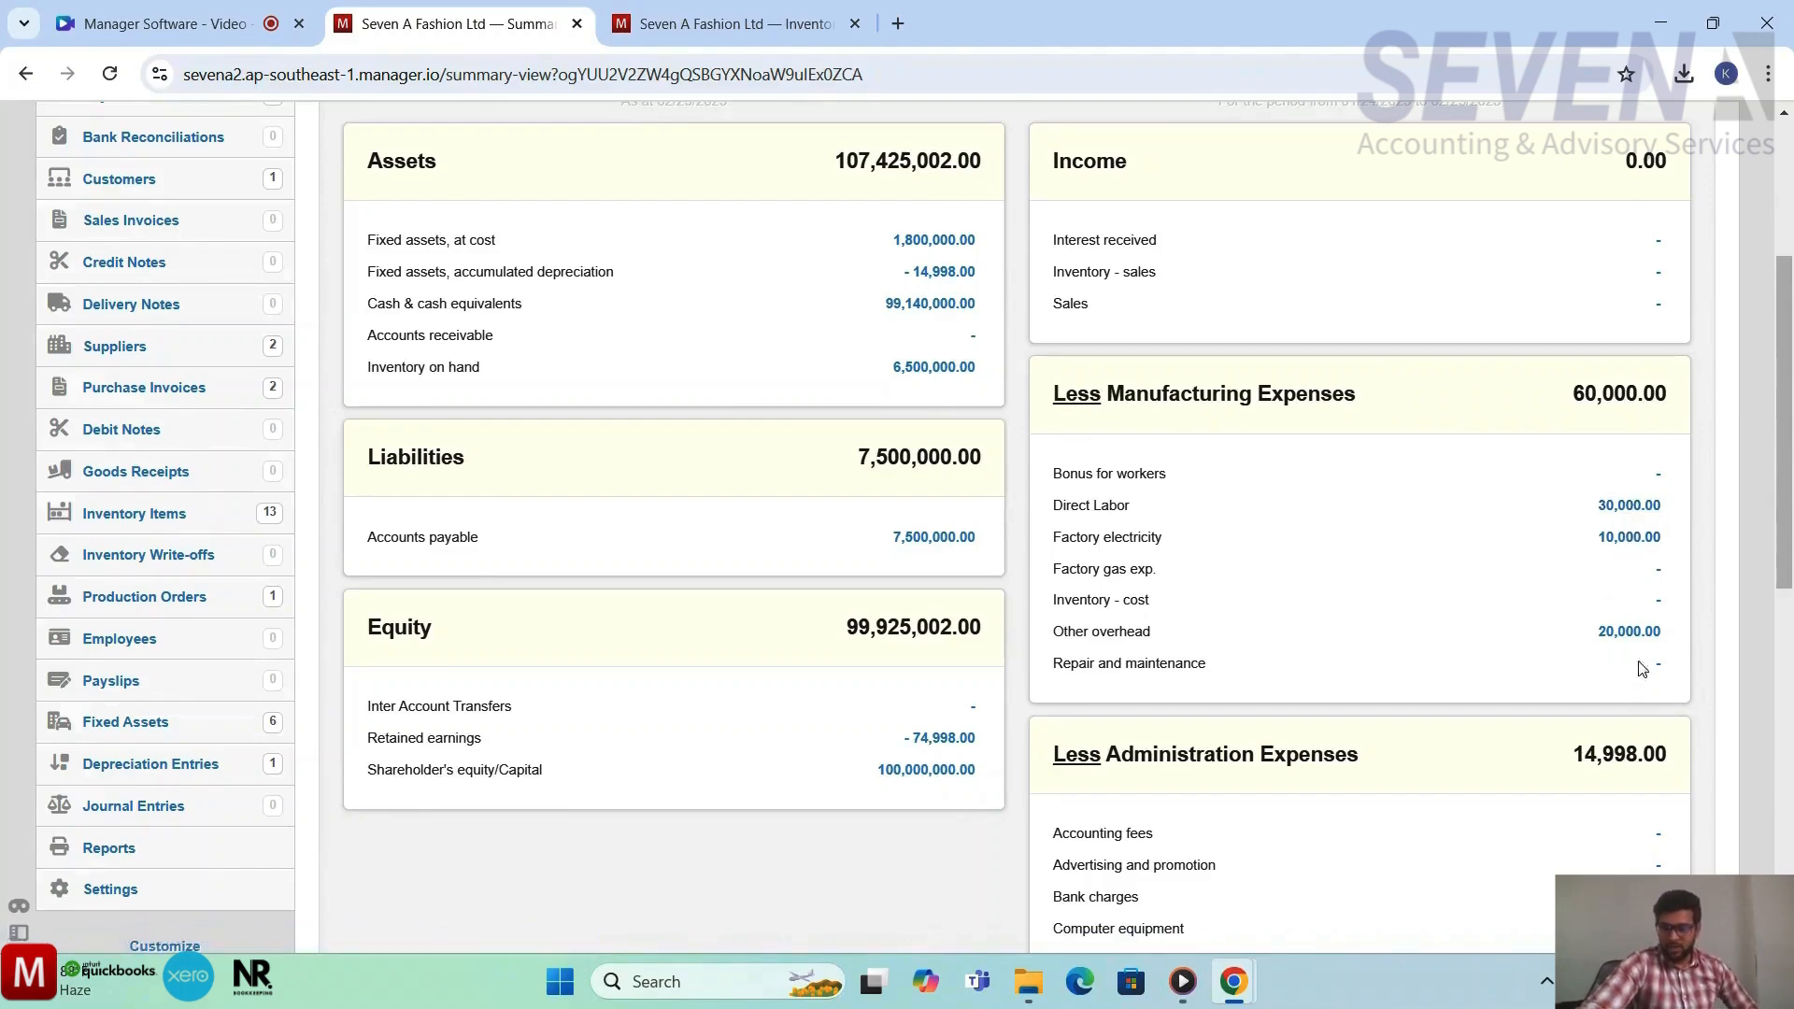
pyautogui.click(1649, 514)
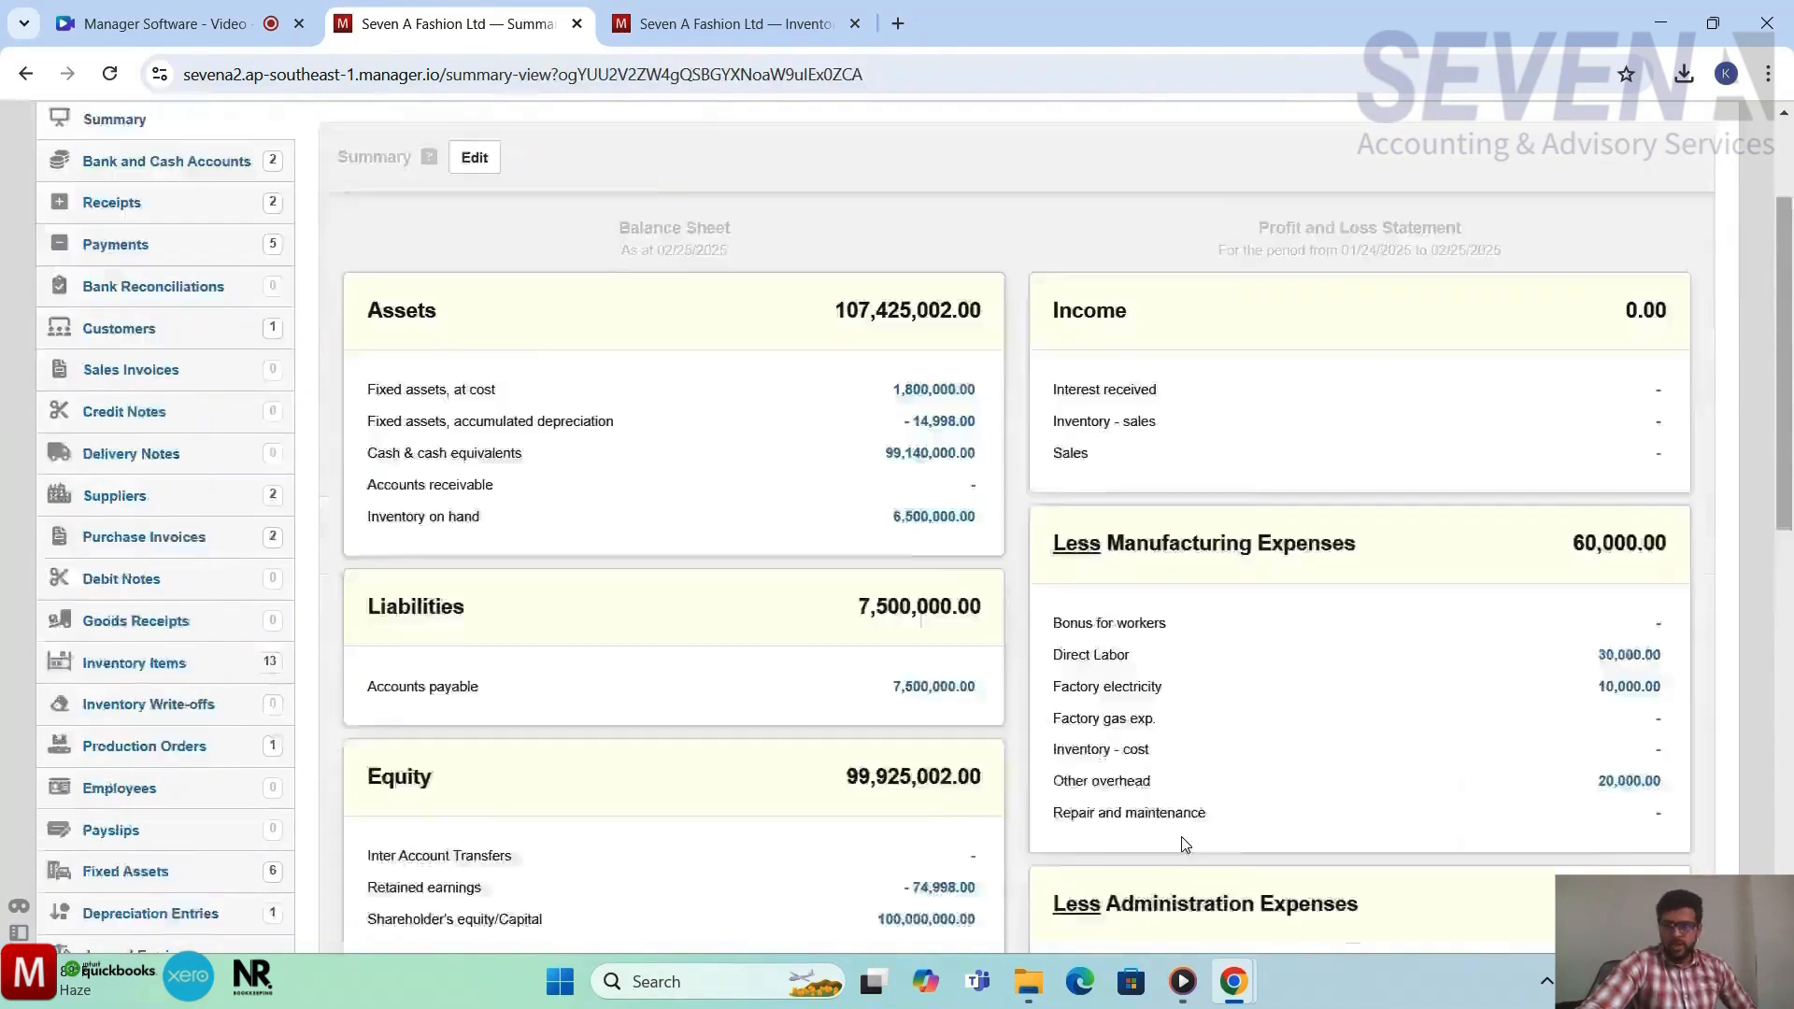
pyautogui.scroll(-1, 1185, 844)
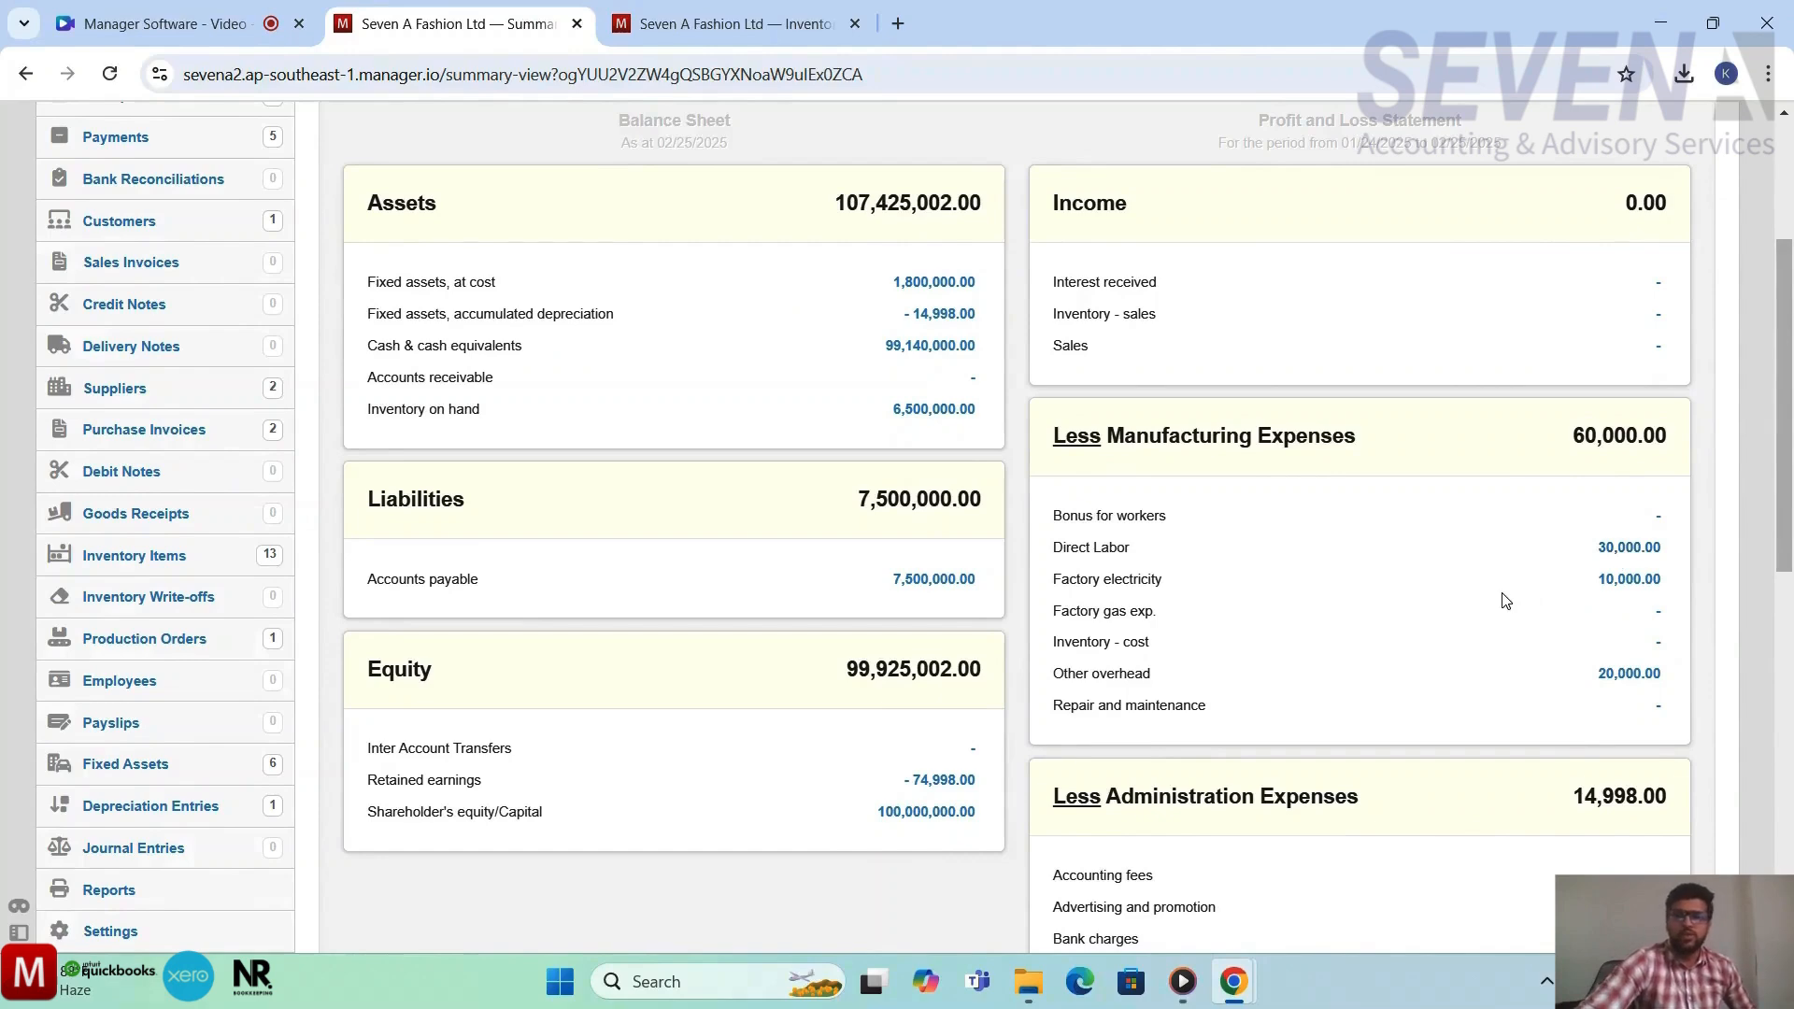
pyautogui.scroll(1, 1505, 600)
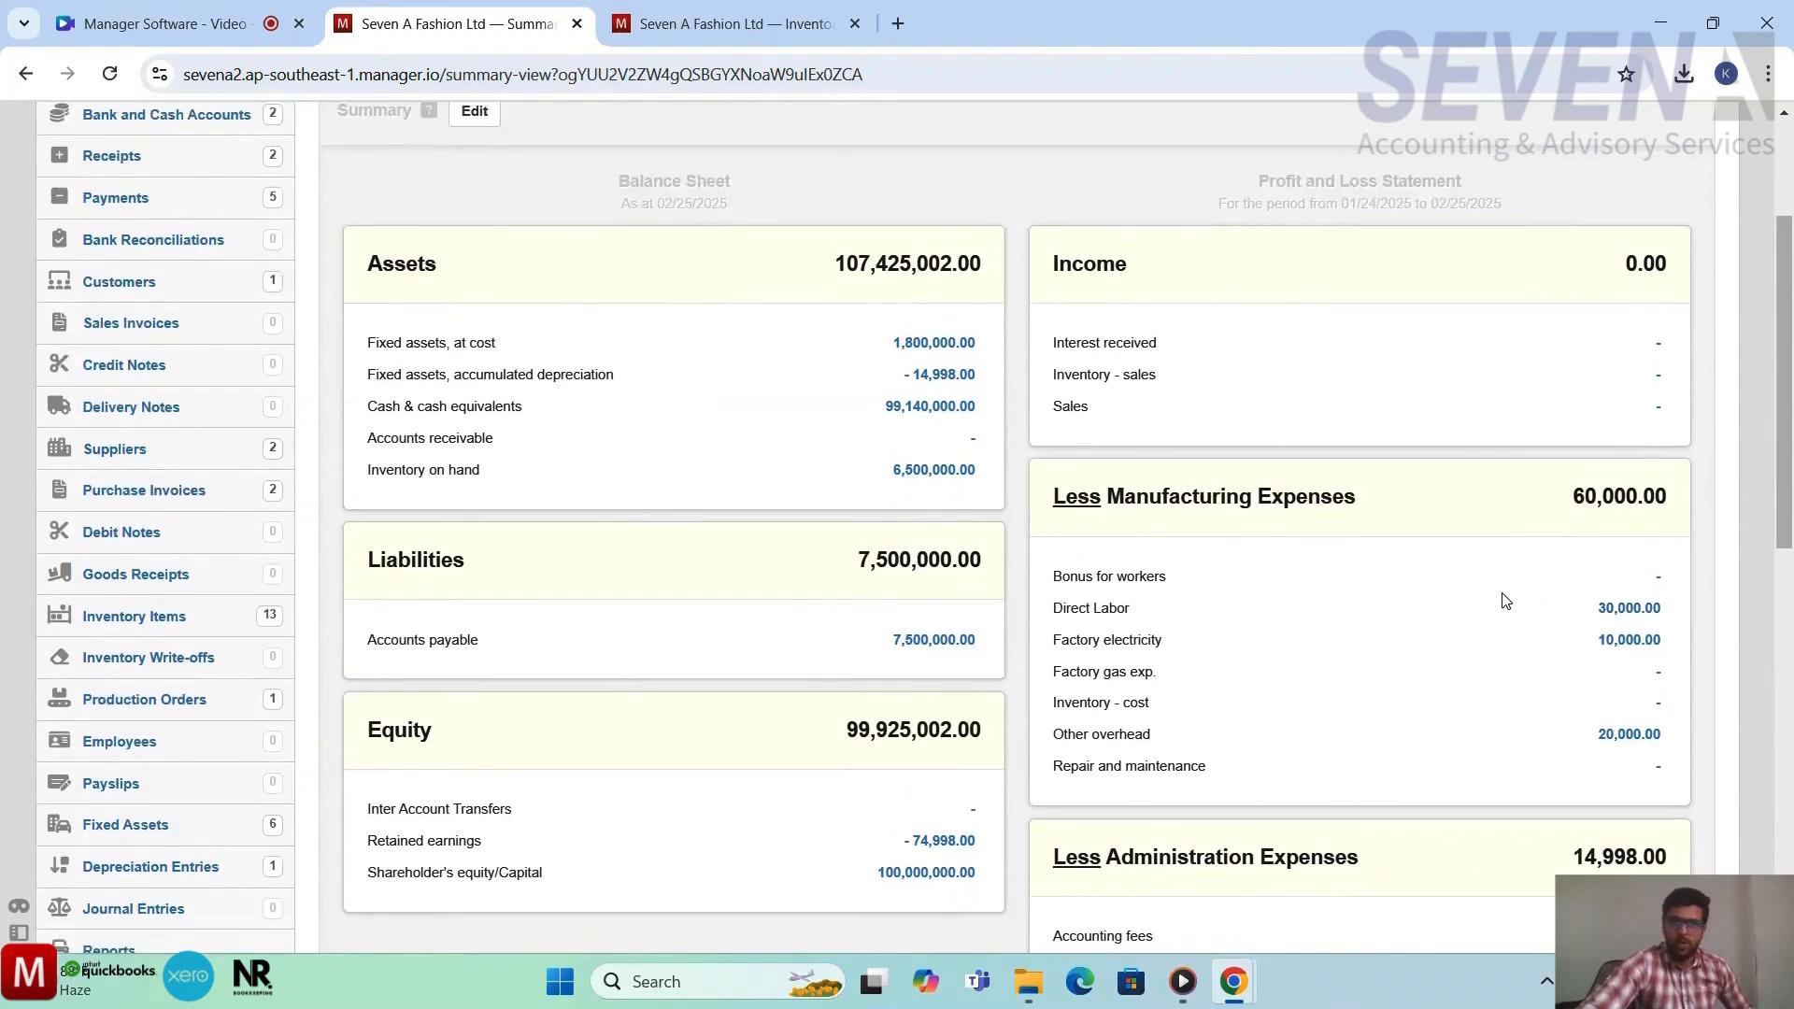
pyautogui.scroll(-1, 1505, 600)
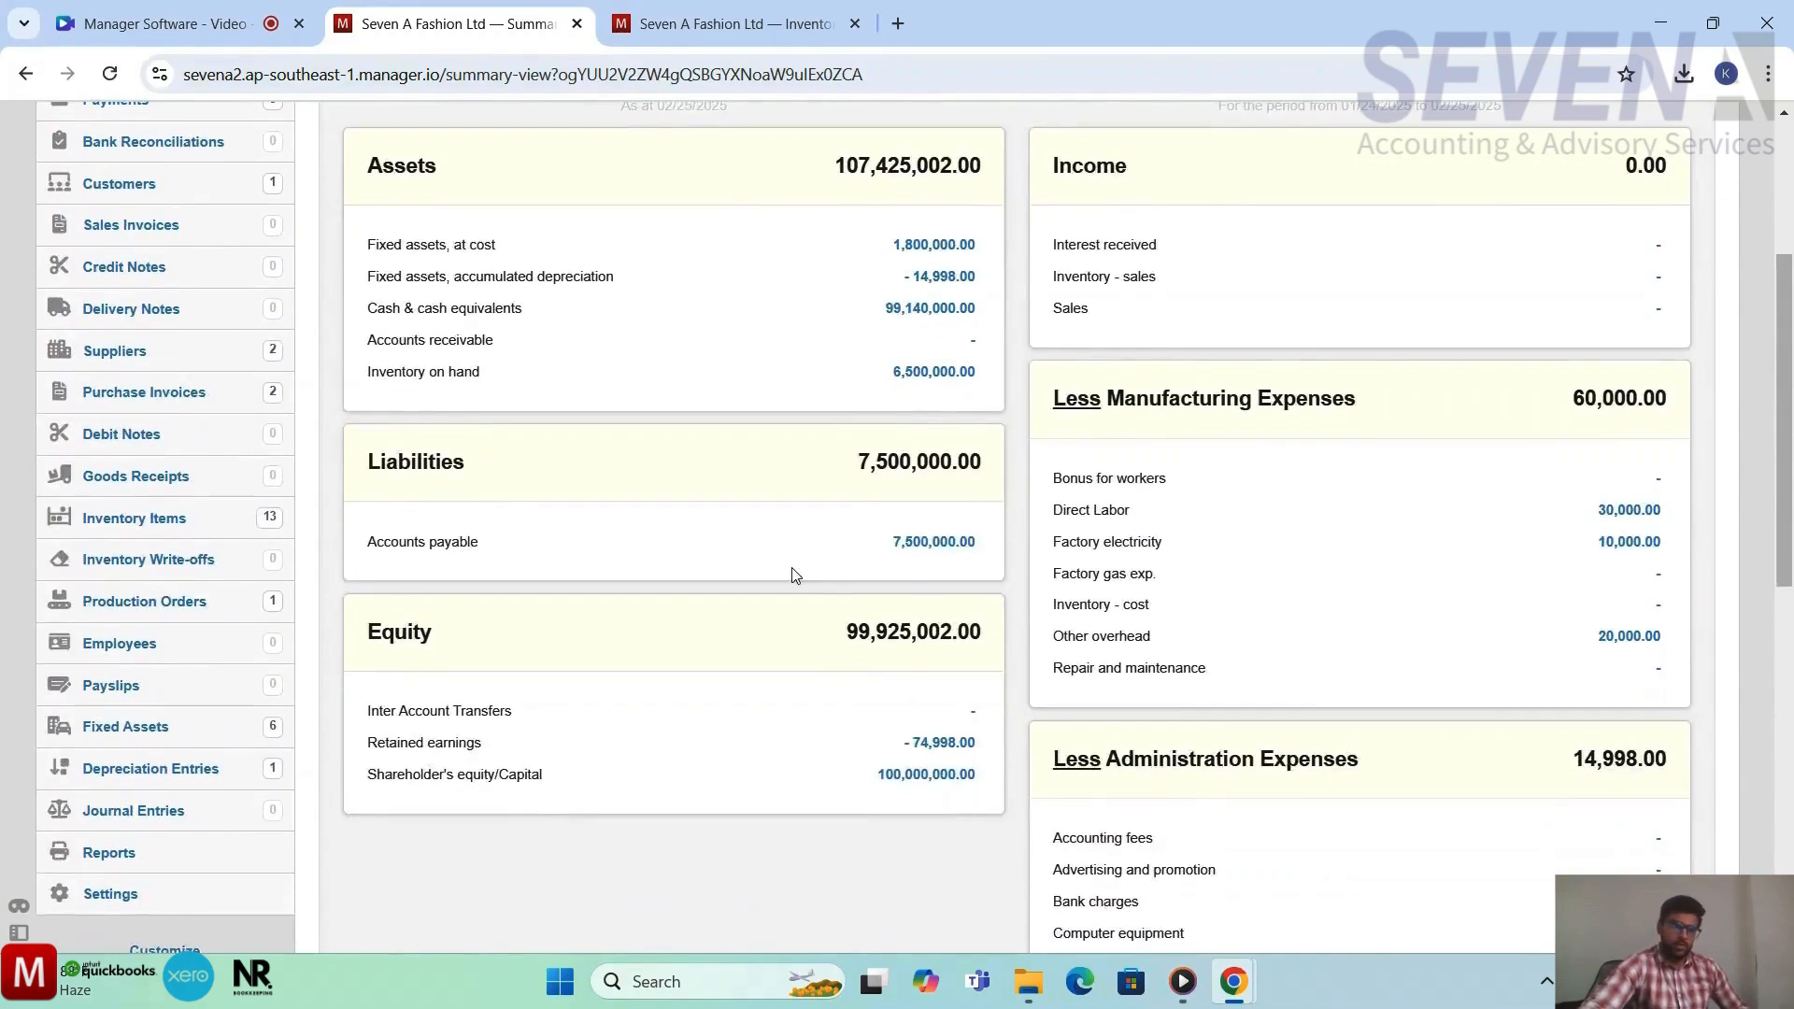
pyautogui.scroll(2, 792, 568)
pyautogui.scroll(-1, 285, 556)
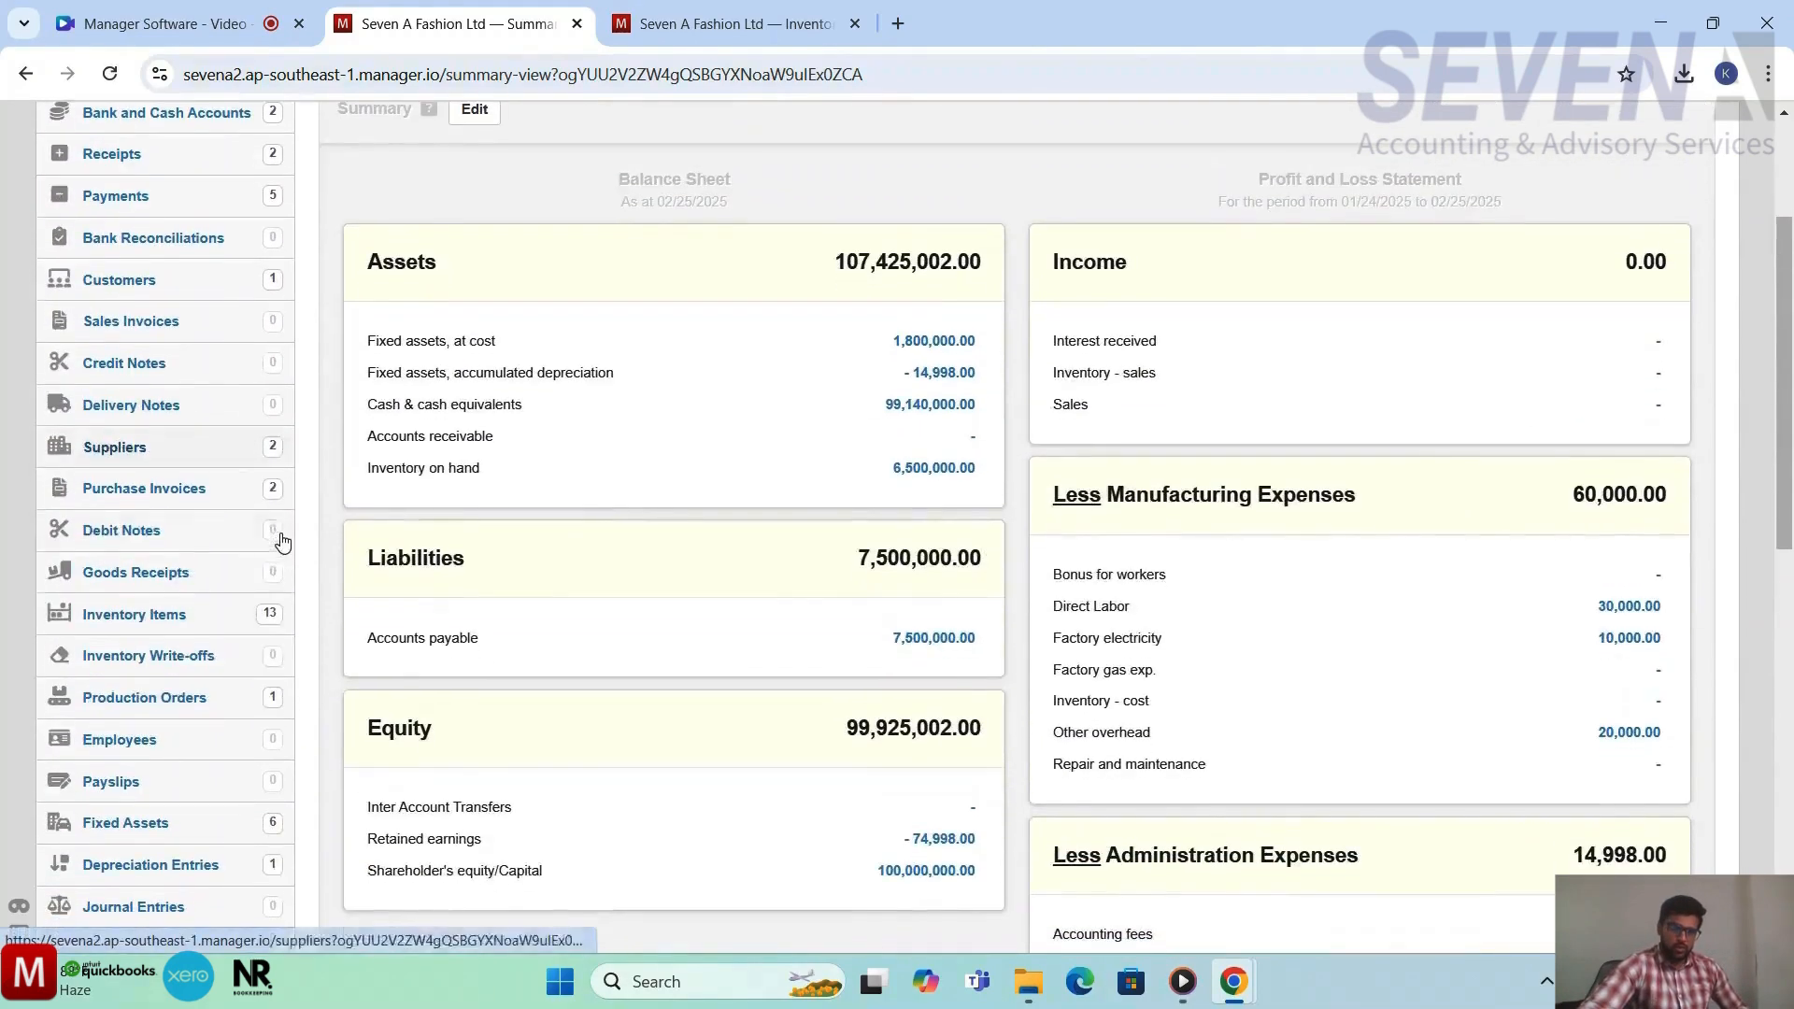
# Open the T Shirt Style No. 001 White Color production order for editing and enable adding non-inventory cost into production
pyautogui.click(184, 696)
pyautogui.scroll(-1, 624, 697)
pyautogui.scroll(1, 624, 698)
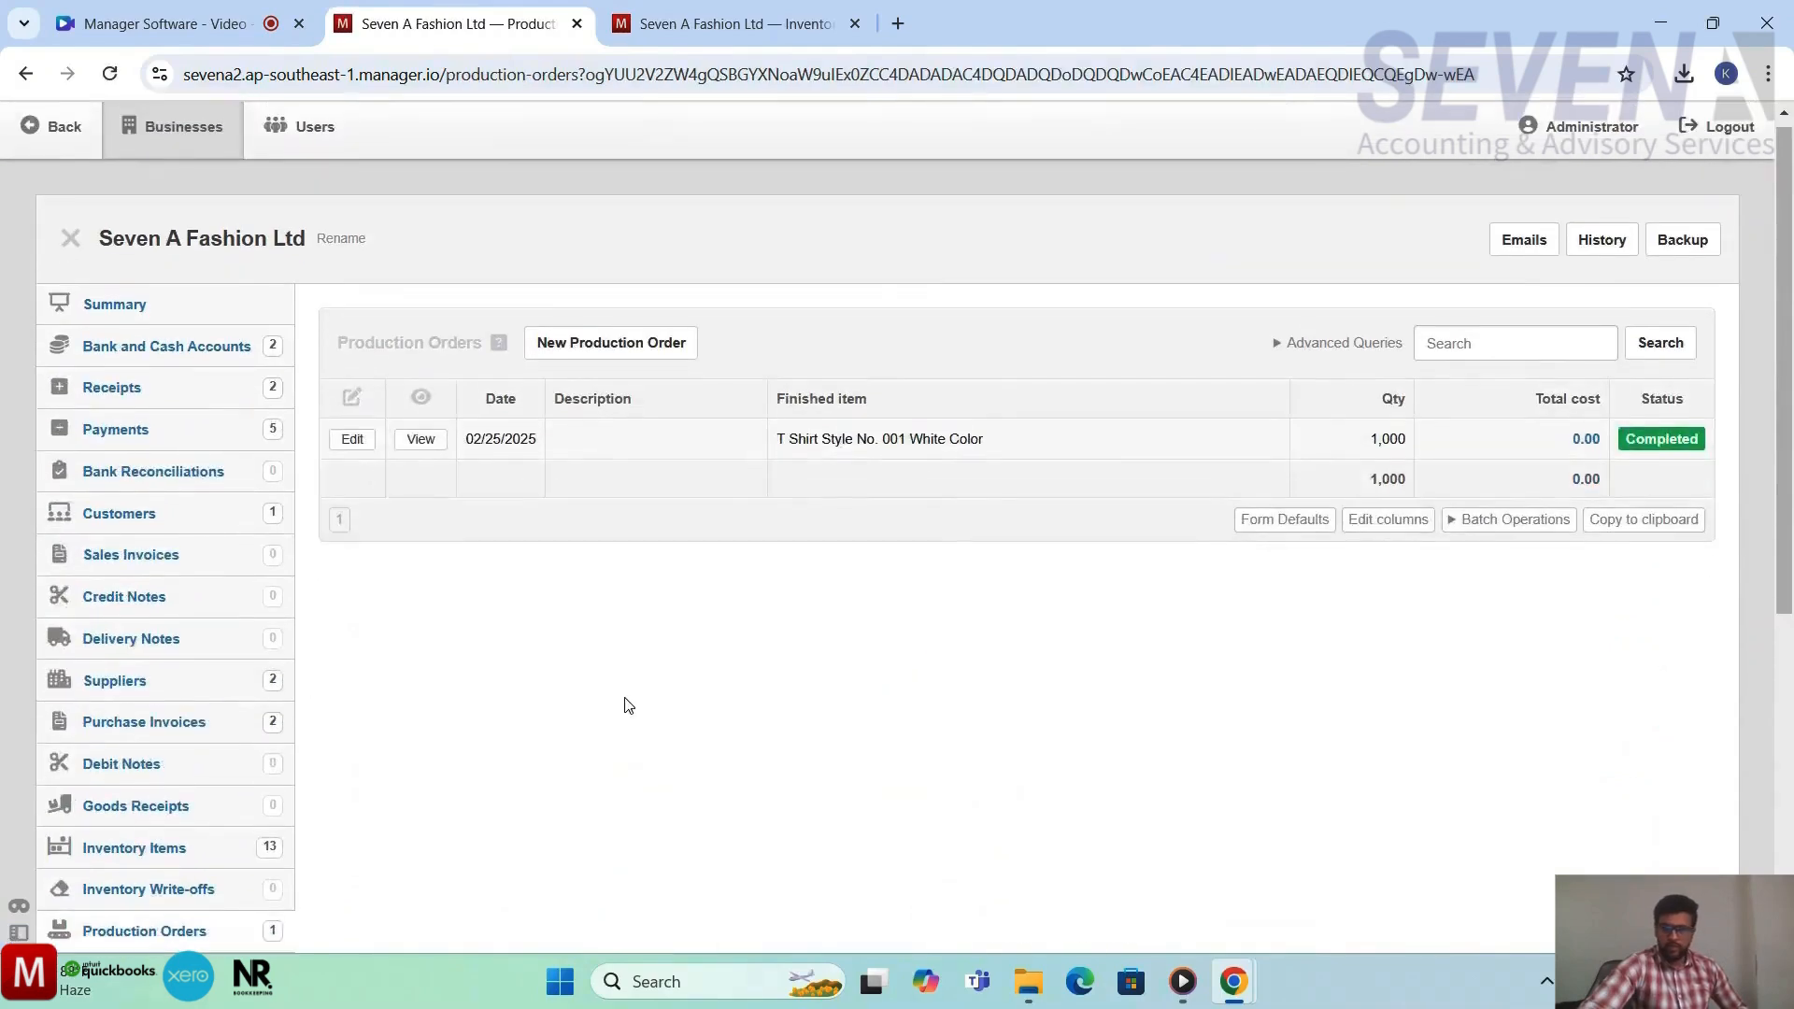
pyautogui.click(352, 440)
pyautogui.scroll(-5, 1056, 781)
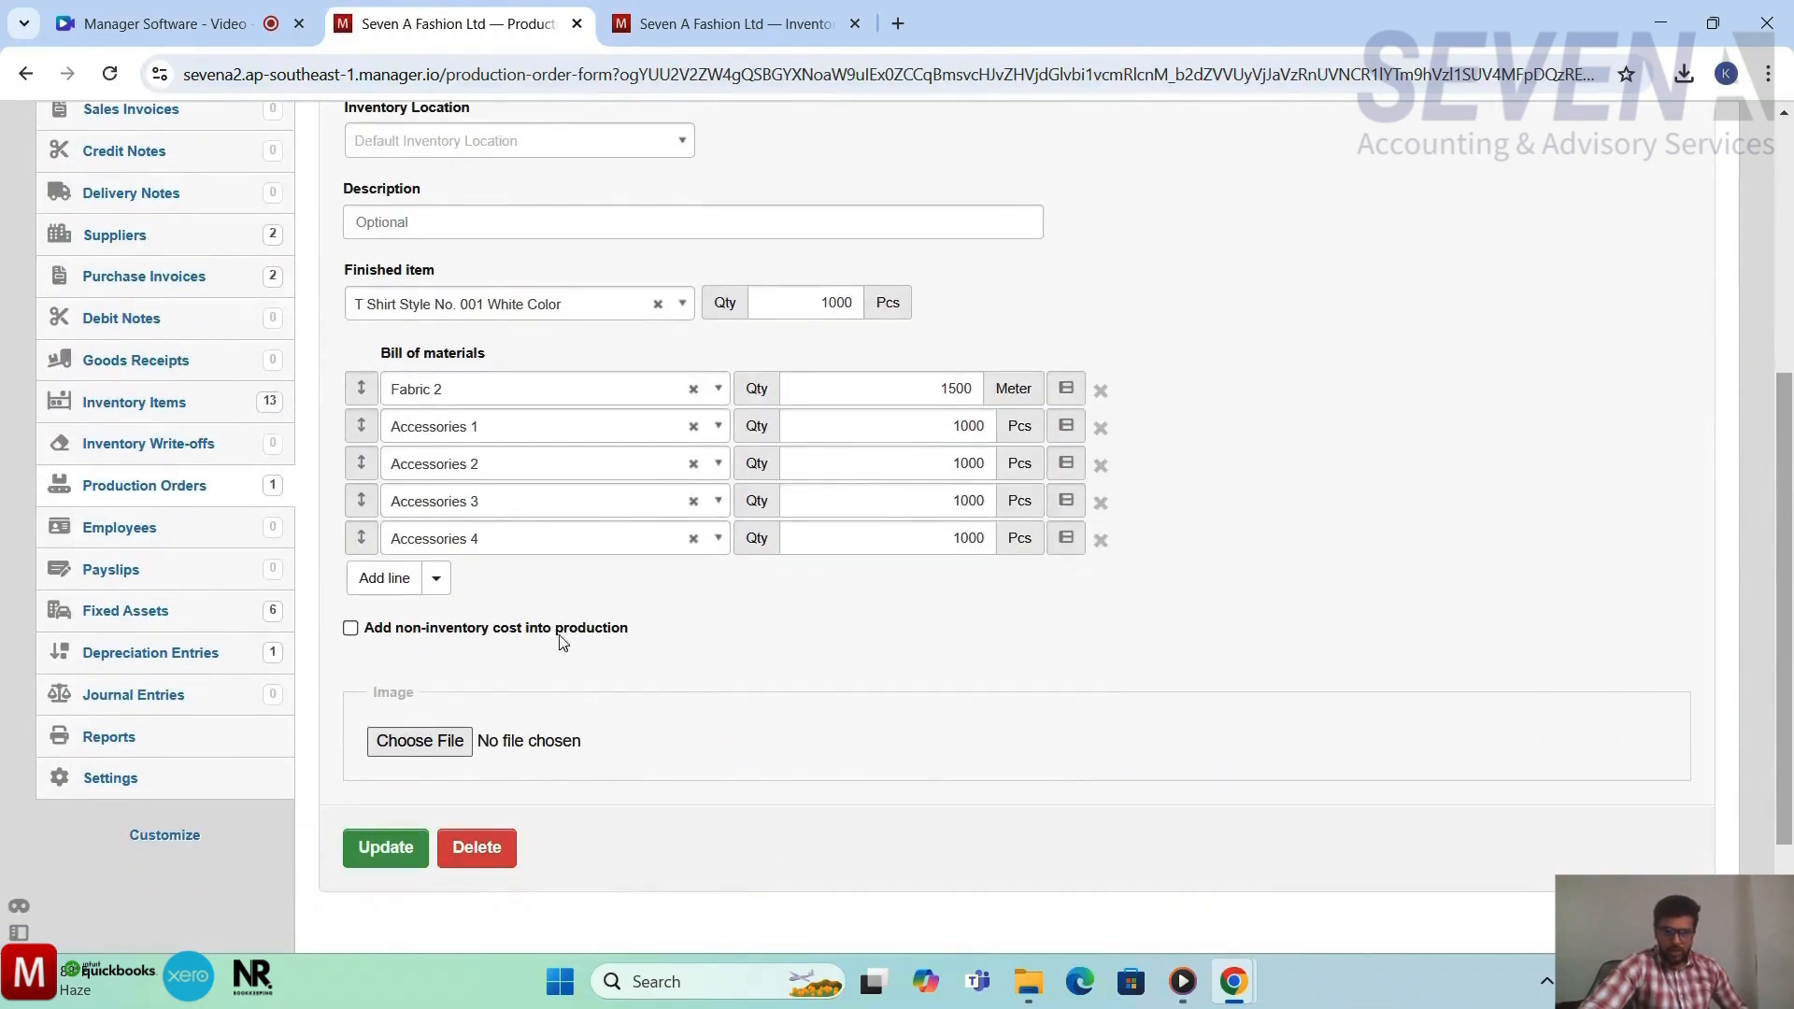
pyautogui.click(351, 628)
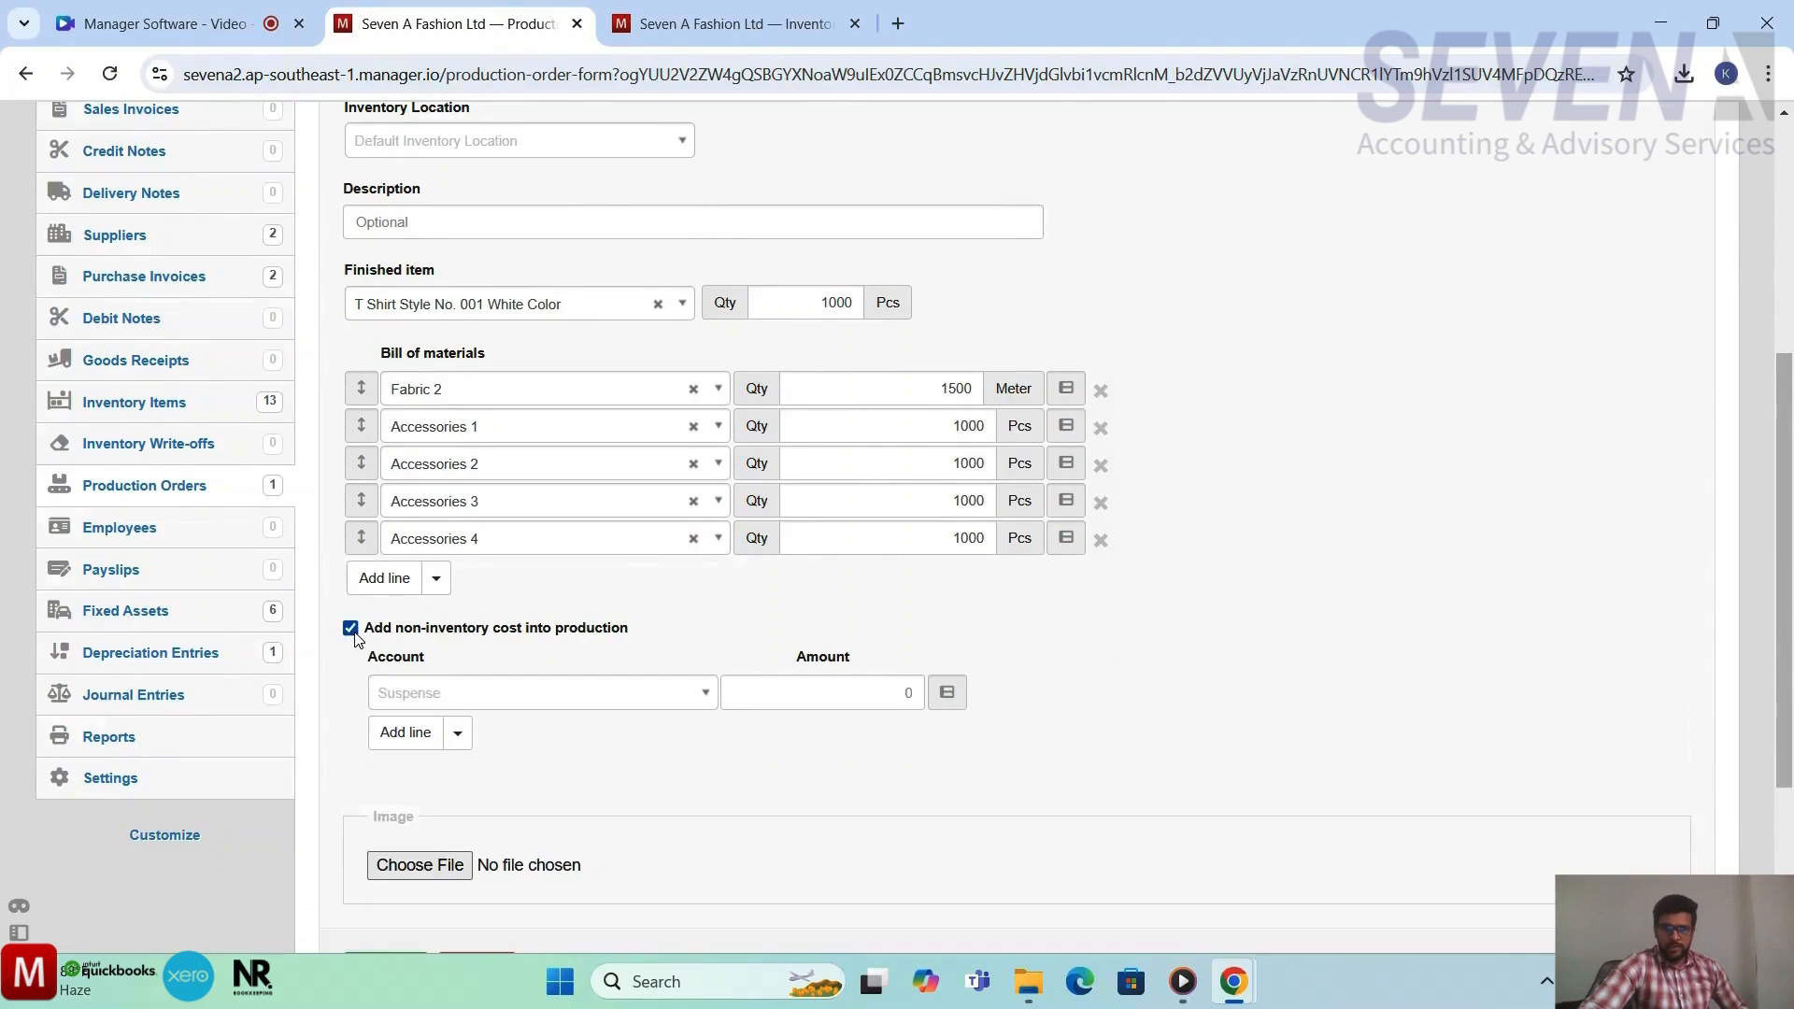
pyautogui.scroll(-1, 776, 826)
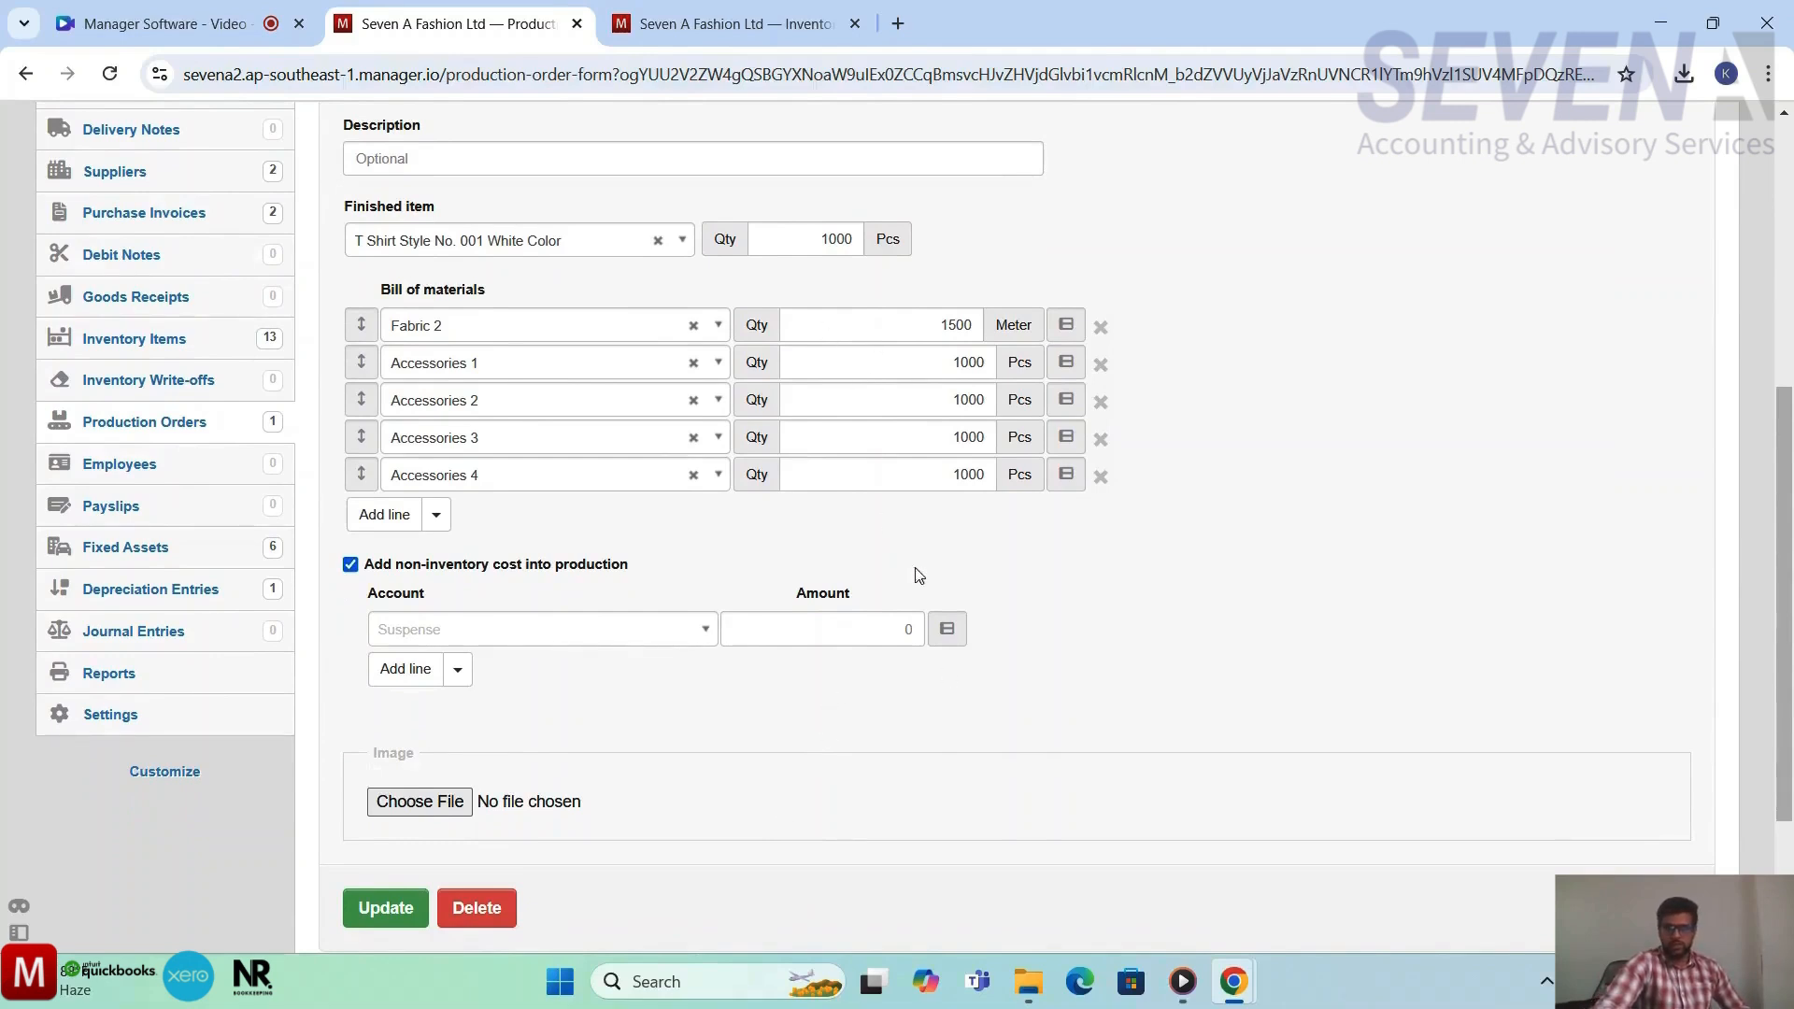
pyautogui.scroll(-1, 883, 531)
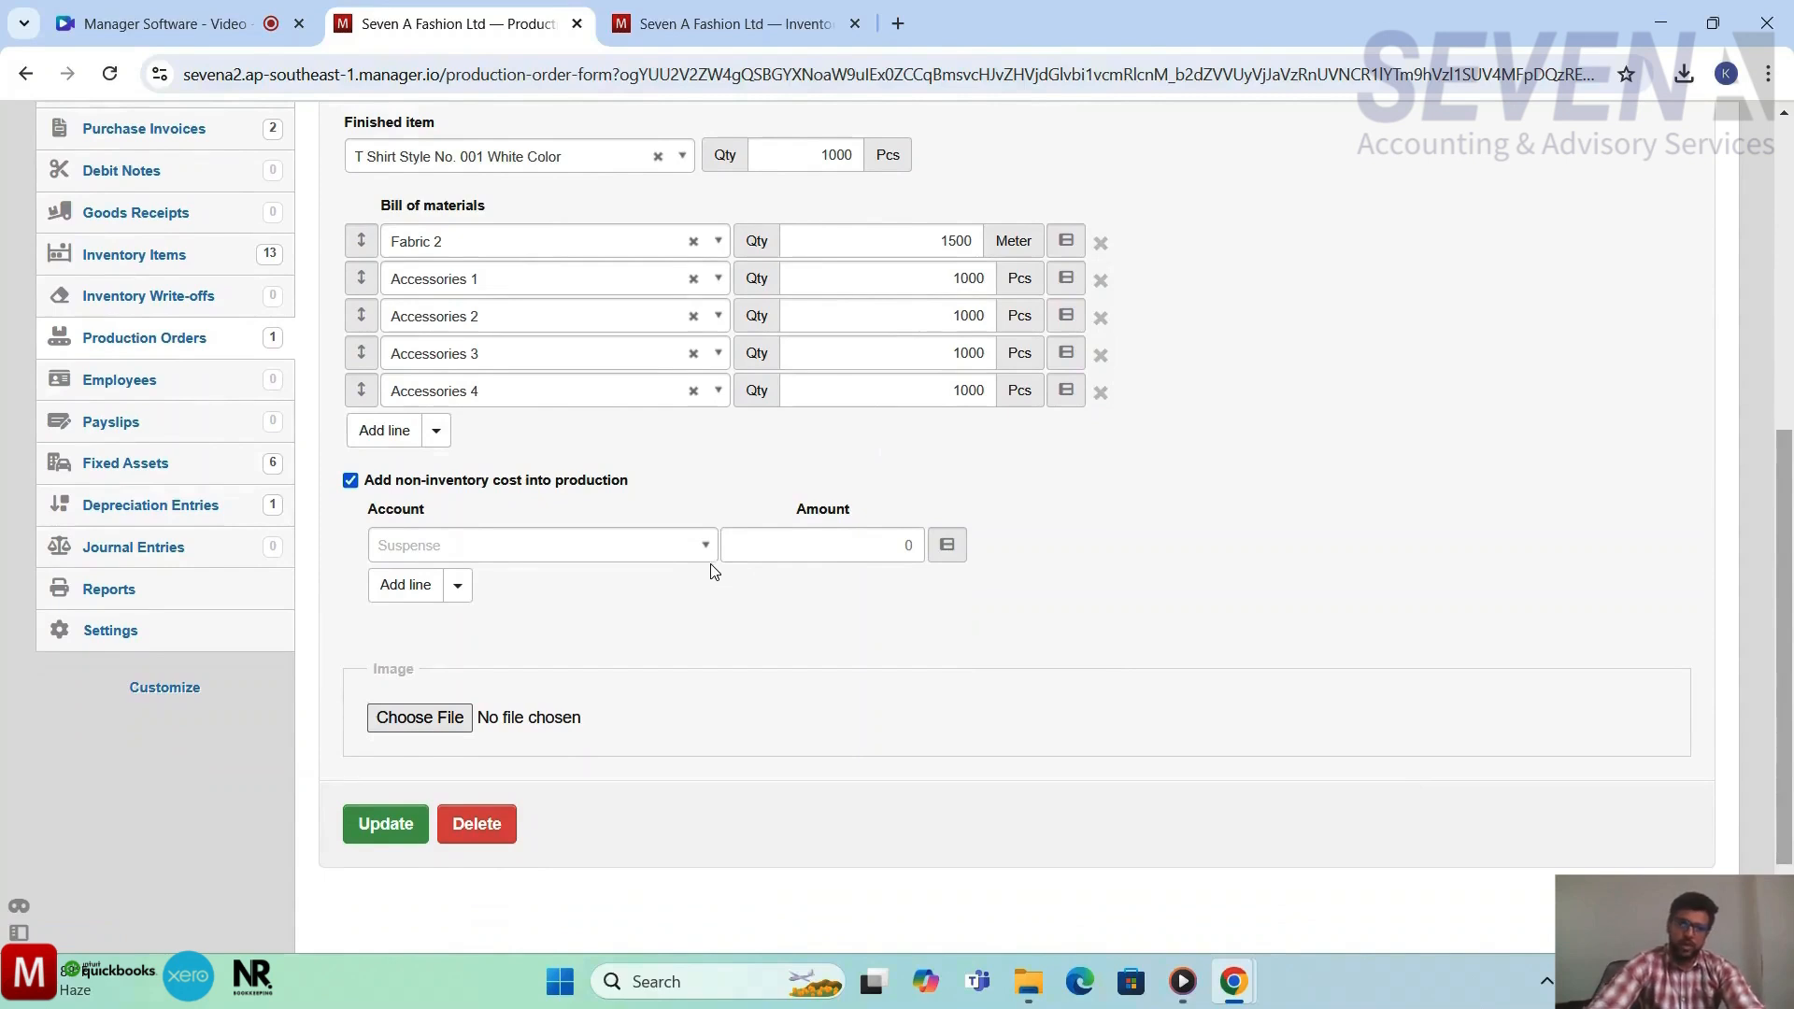
# Fill the first non-inventory cost line with the Direct Labor account and an amount of 30000
pyautogui.click(706, 559)
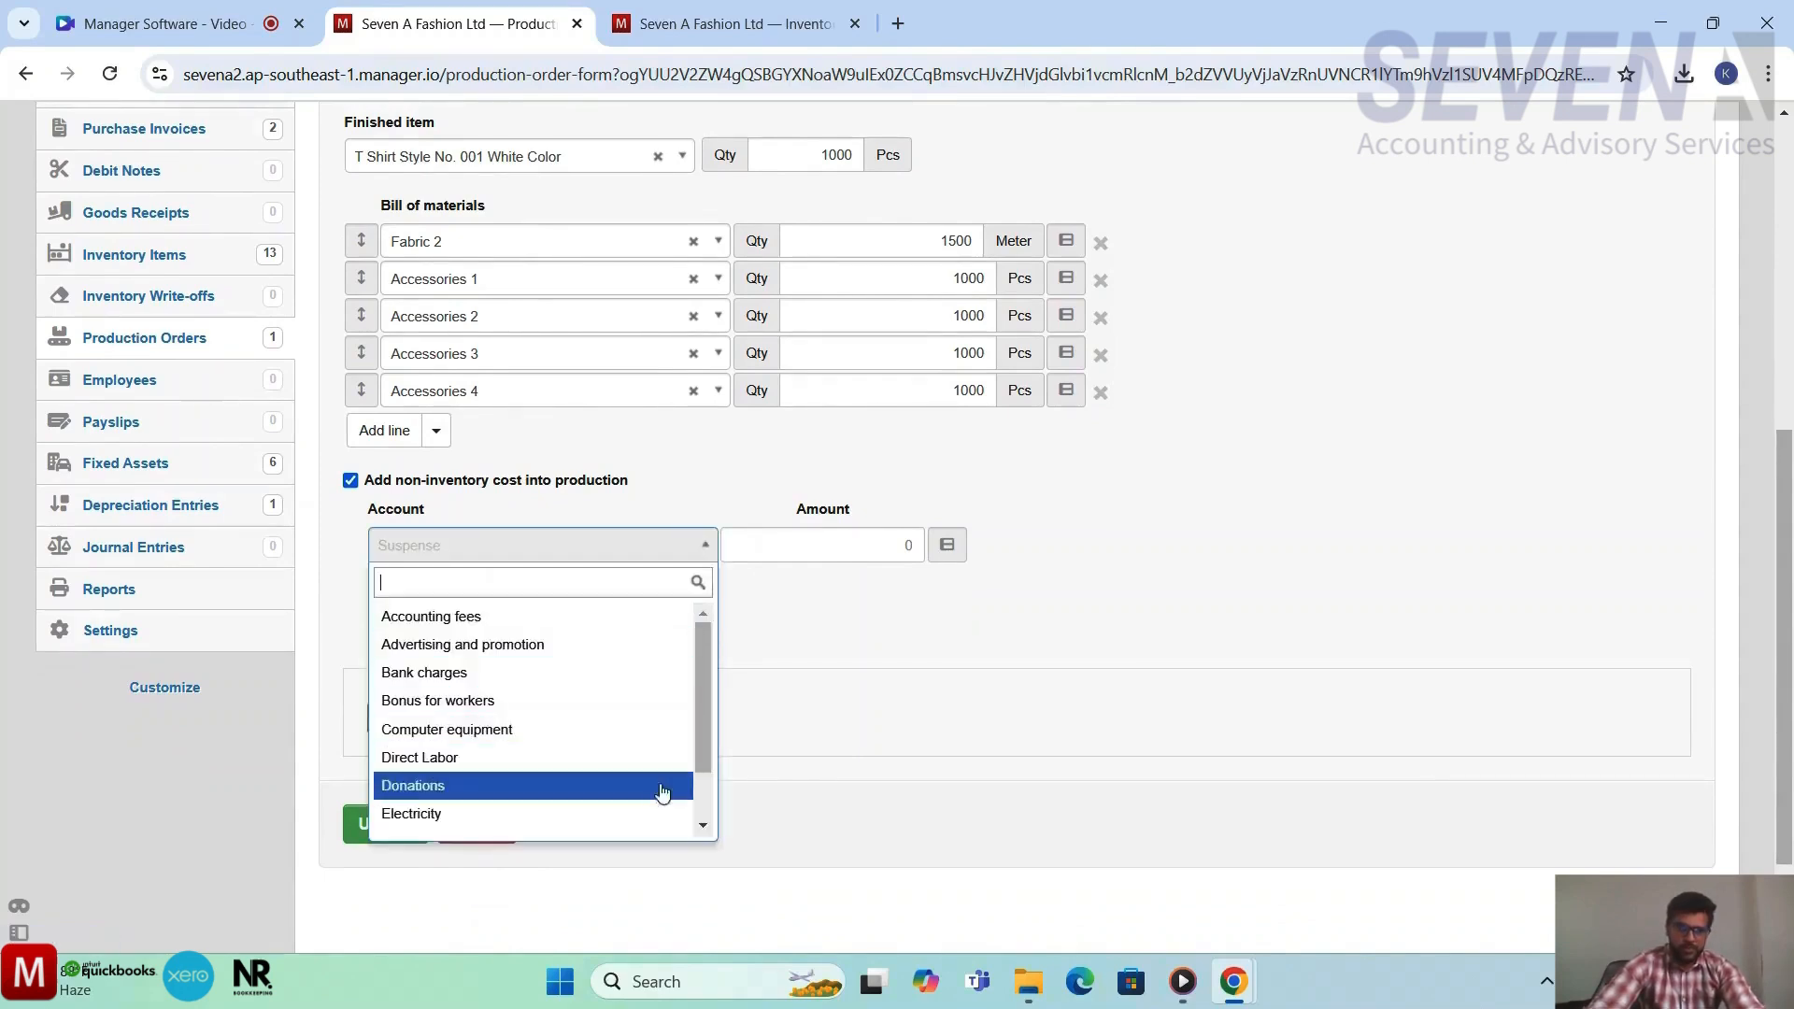
pyautogui.click(568, 757)
pyautogui.click(818, 553)
pyautogui.write('300')
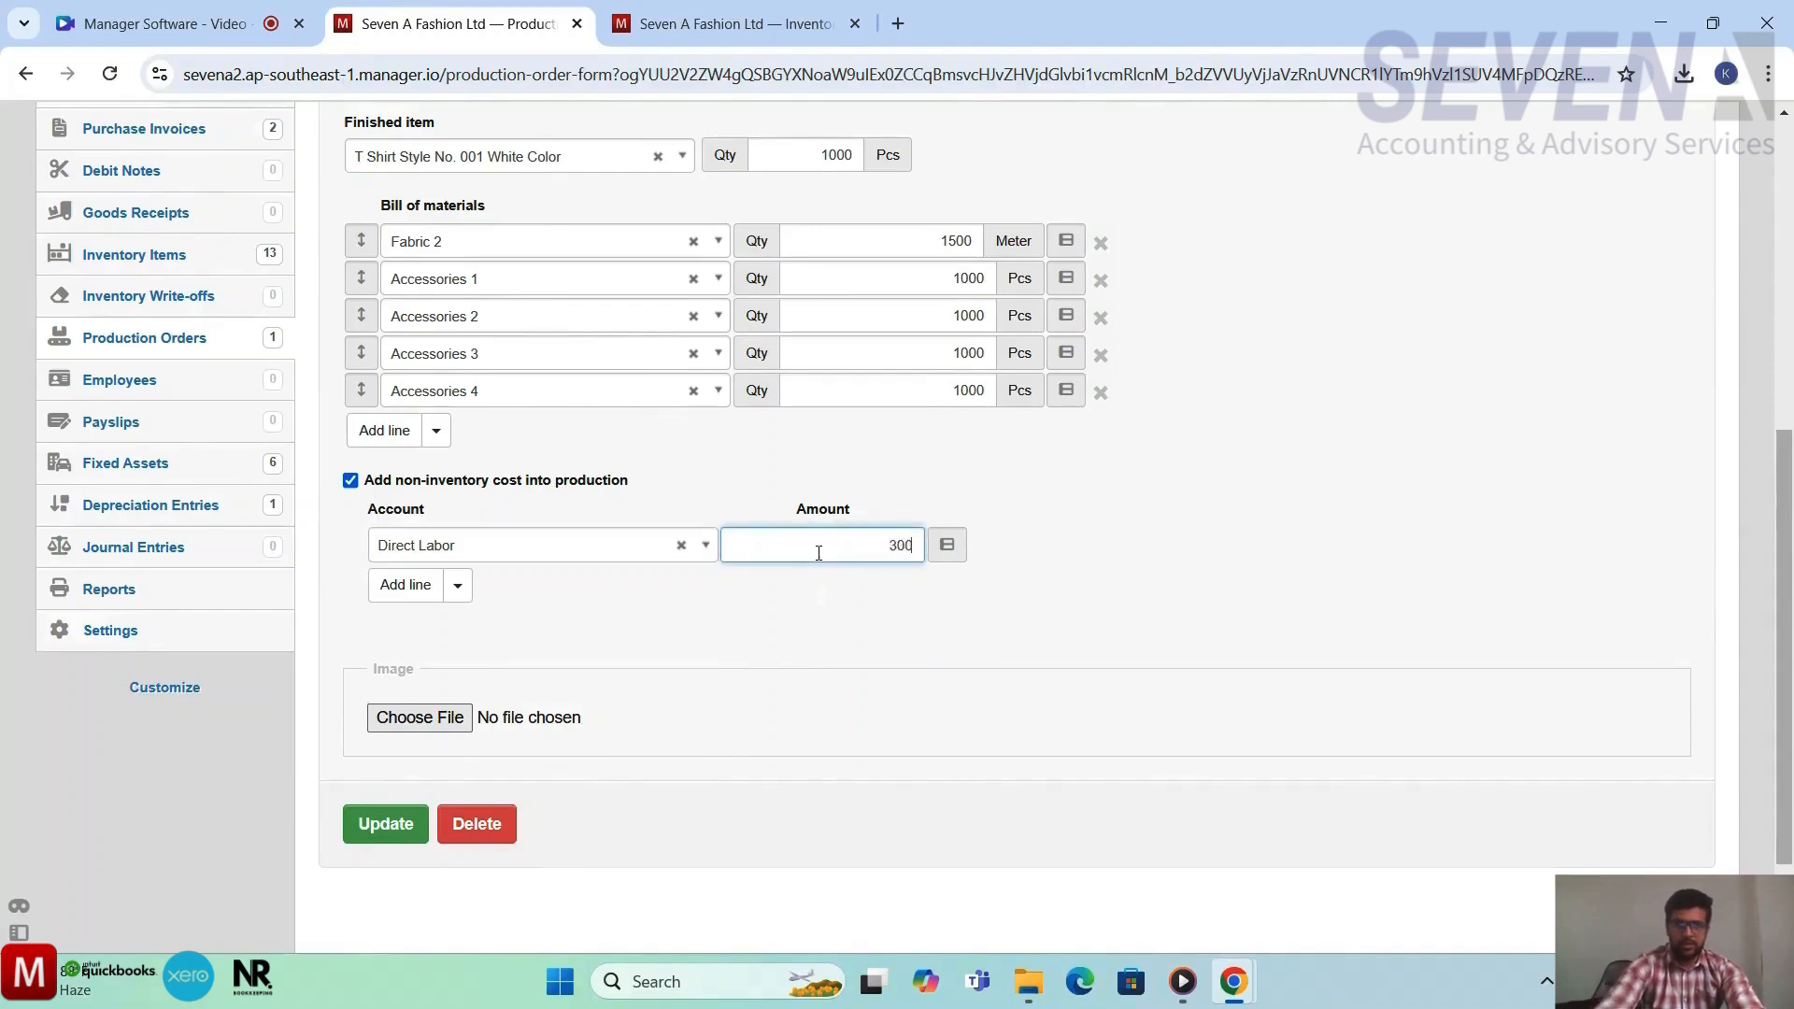
pyautogui.write('00')
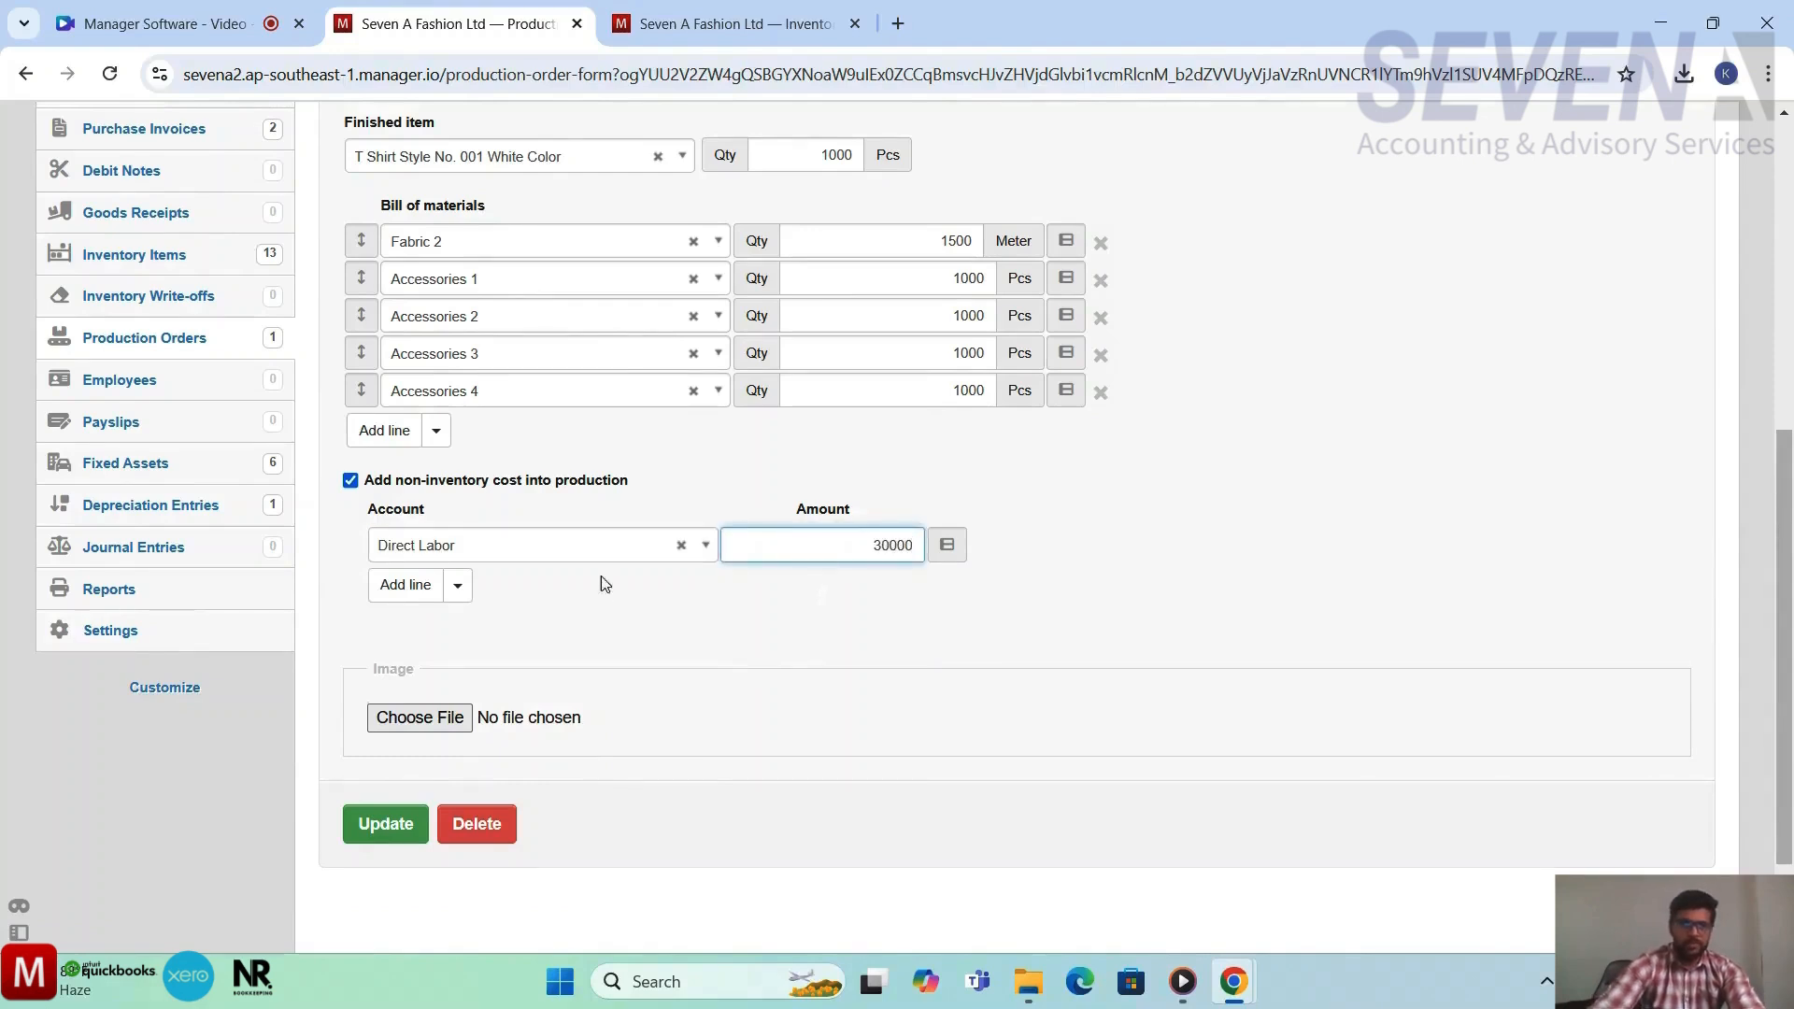
# Add a second non-inventory cost line for the Factory electricity account with an amount of 10000
pyautogui.click(425, 592)
pyautogui.click(551, 576)
pyautogui.write('elc')
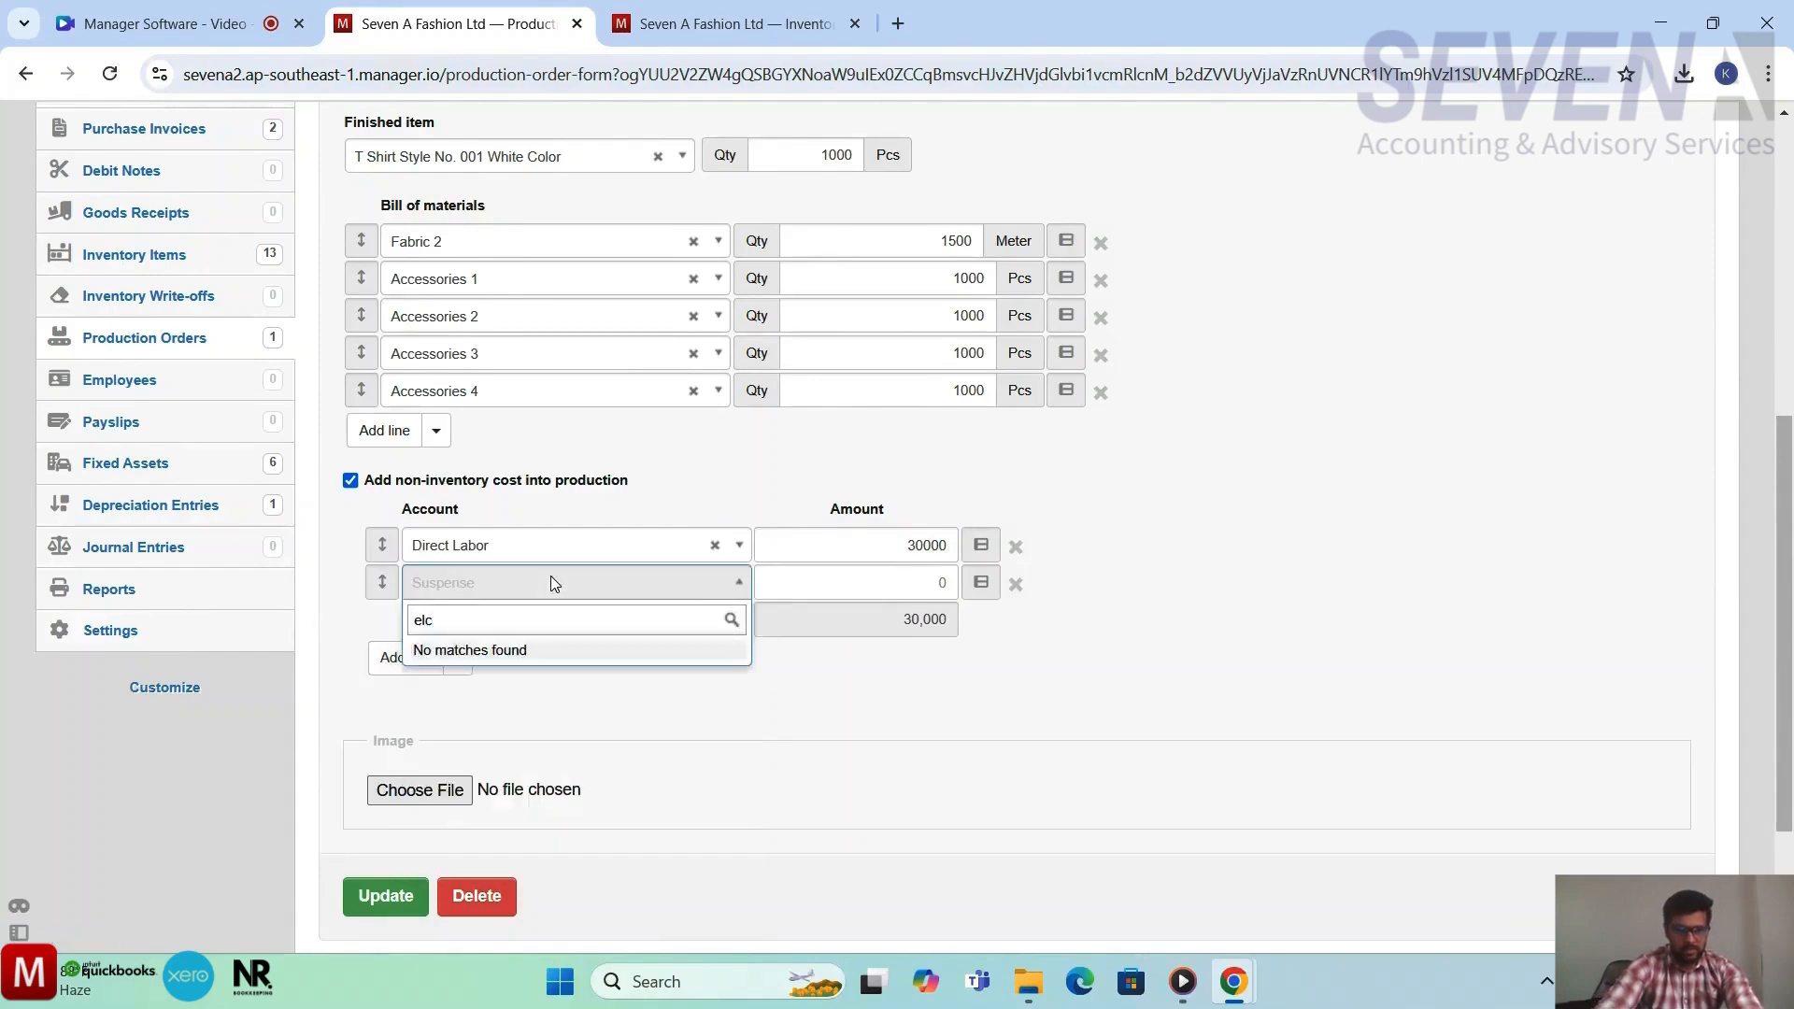
pyautogui.press('BackSpace')
pyautogui.write('ec')
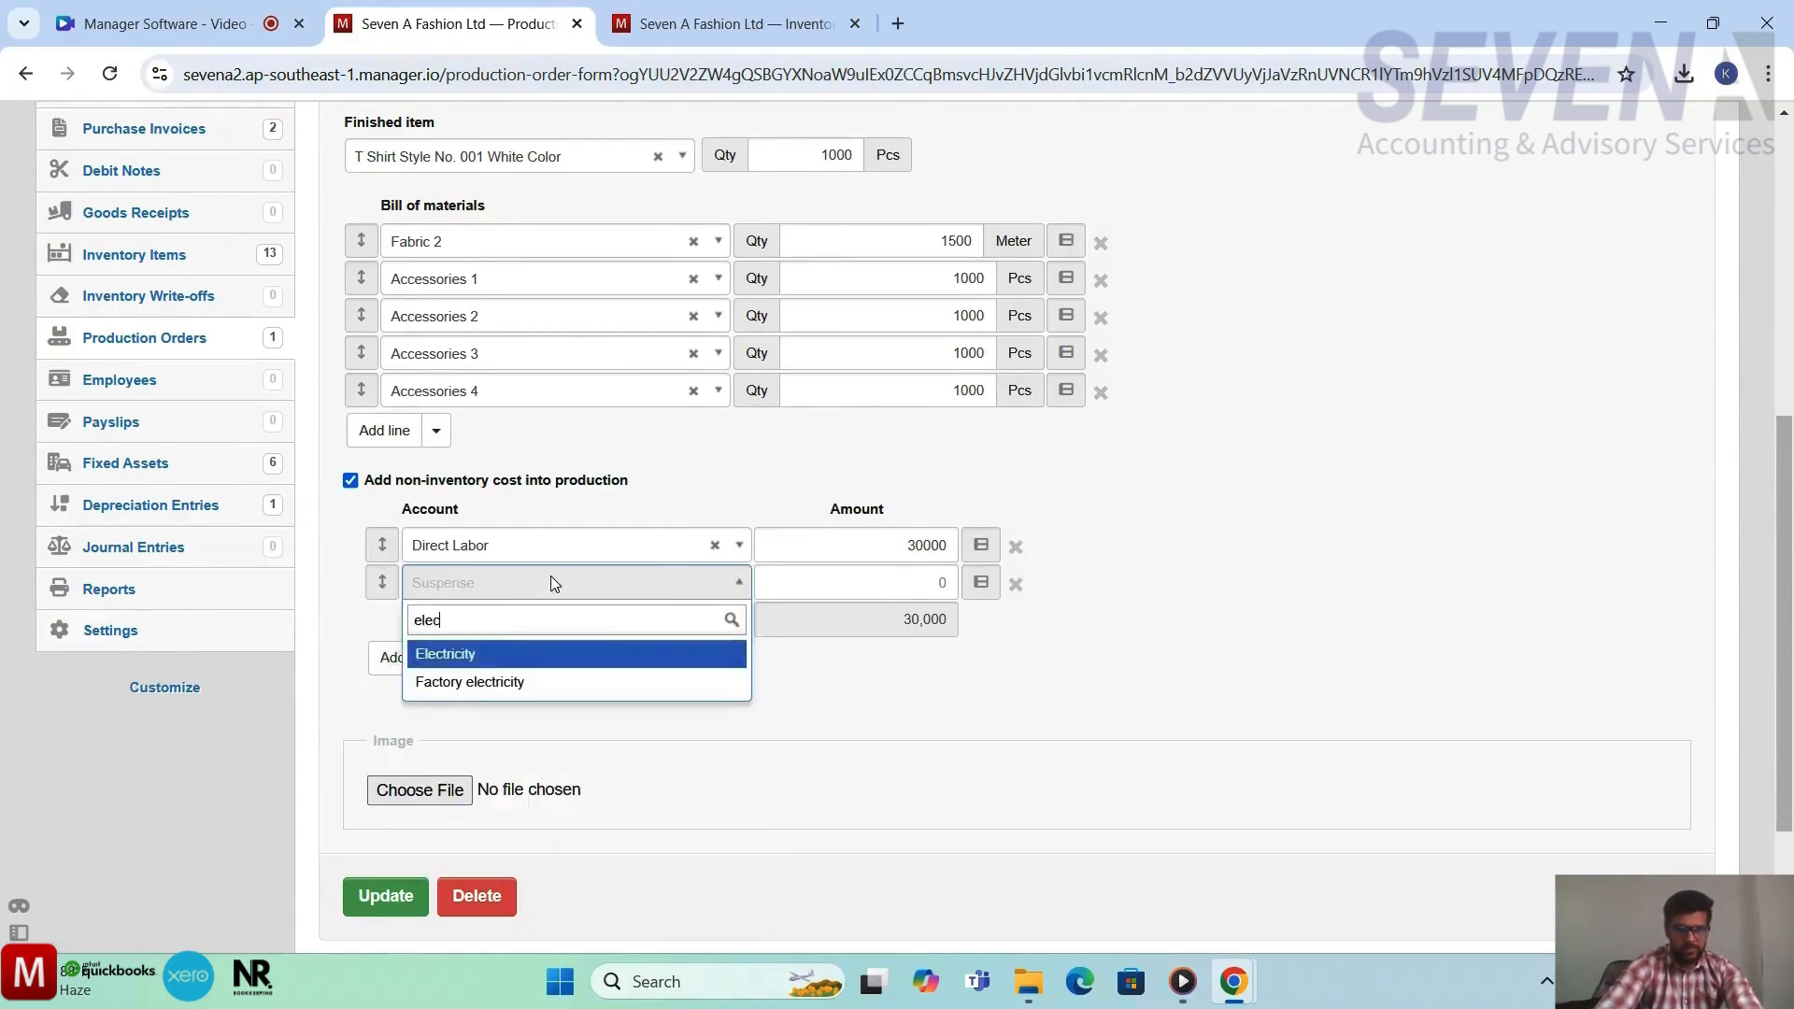
pyautogui.click(490, 689)
pyautogui.click(801, 579)
pyautogui.write('10000')
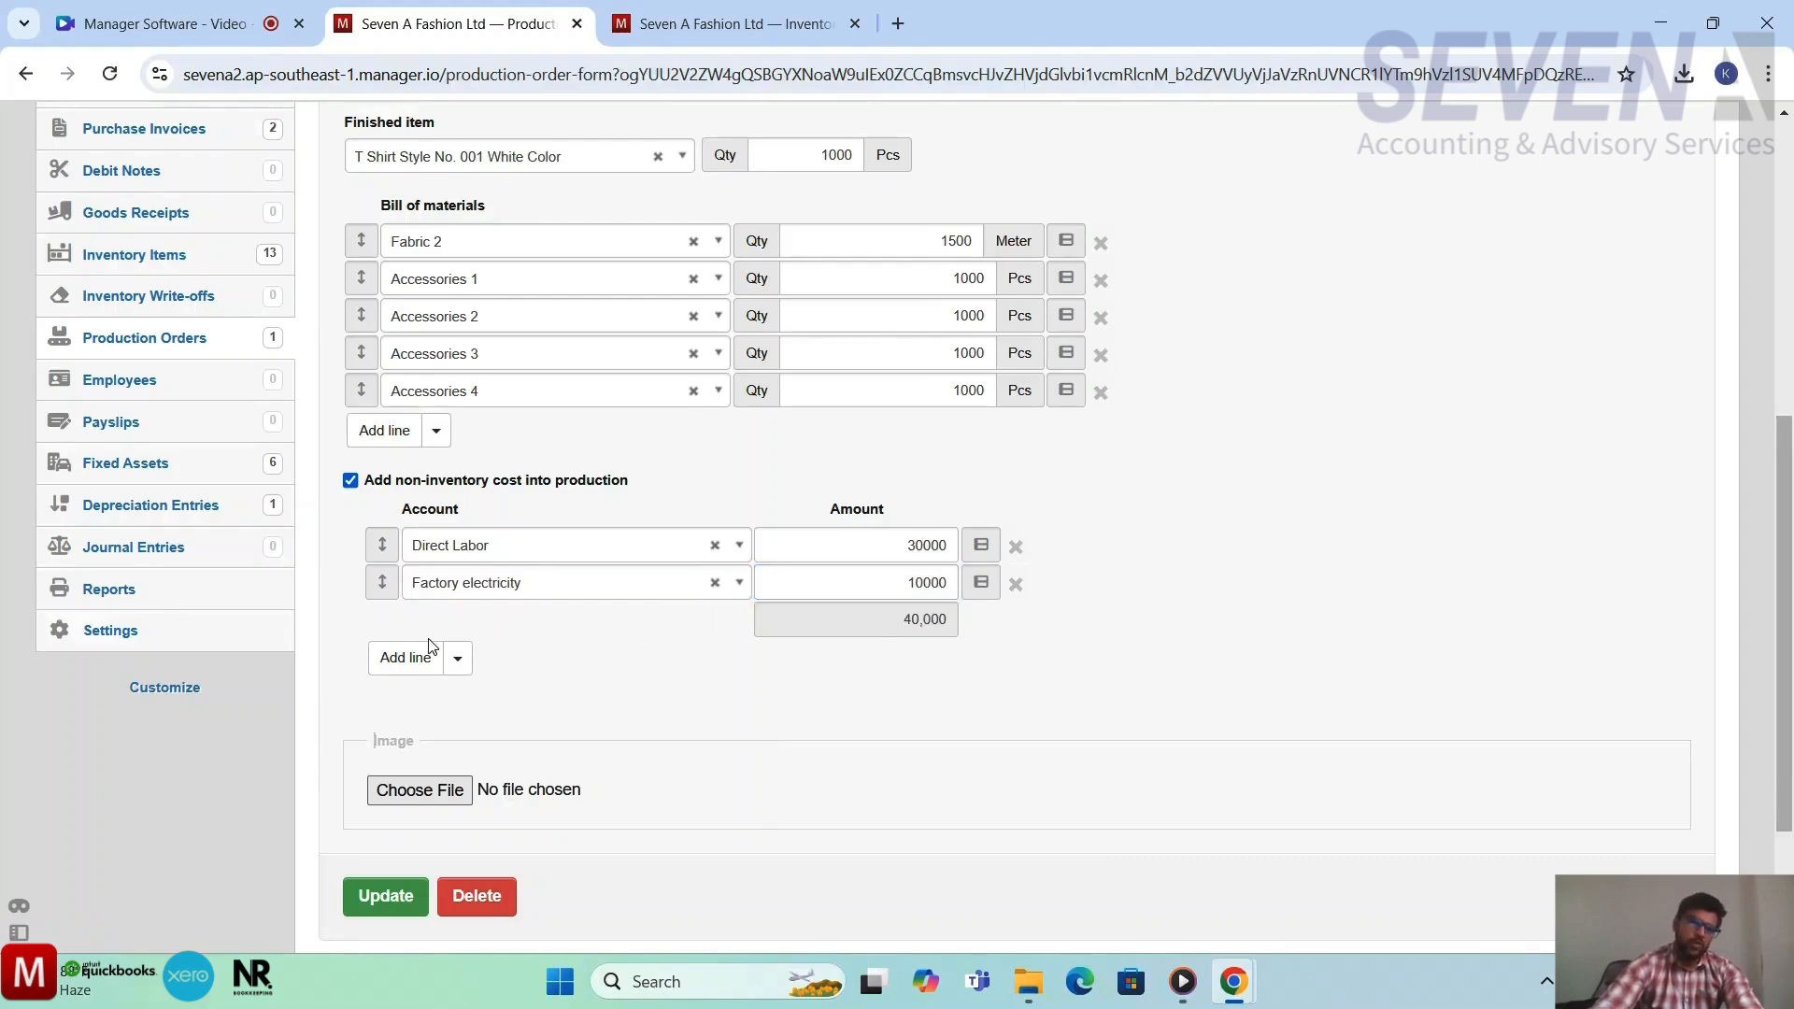
# Add a third non-inventory cost line for Other overhead with an amount of 20000, and save the updated production order
pyautogui.click(407, 657)
pyautogui.click(571, 620)
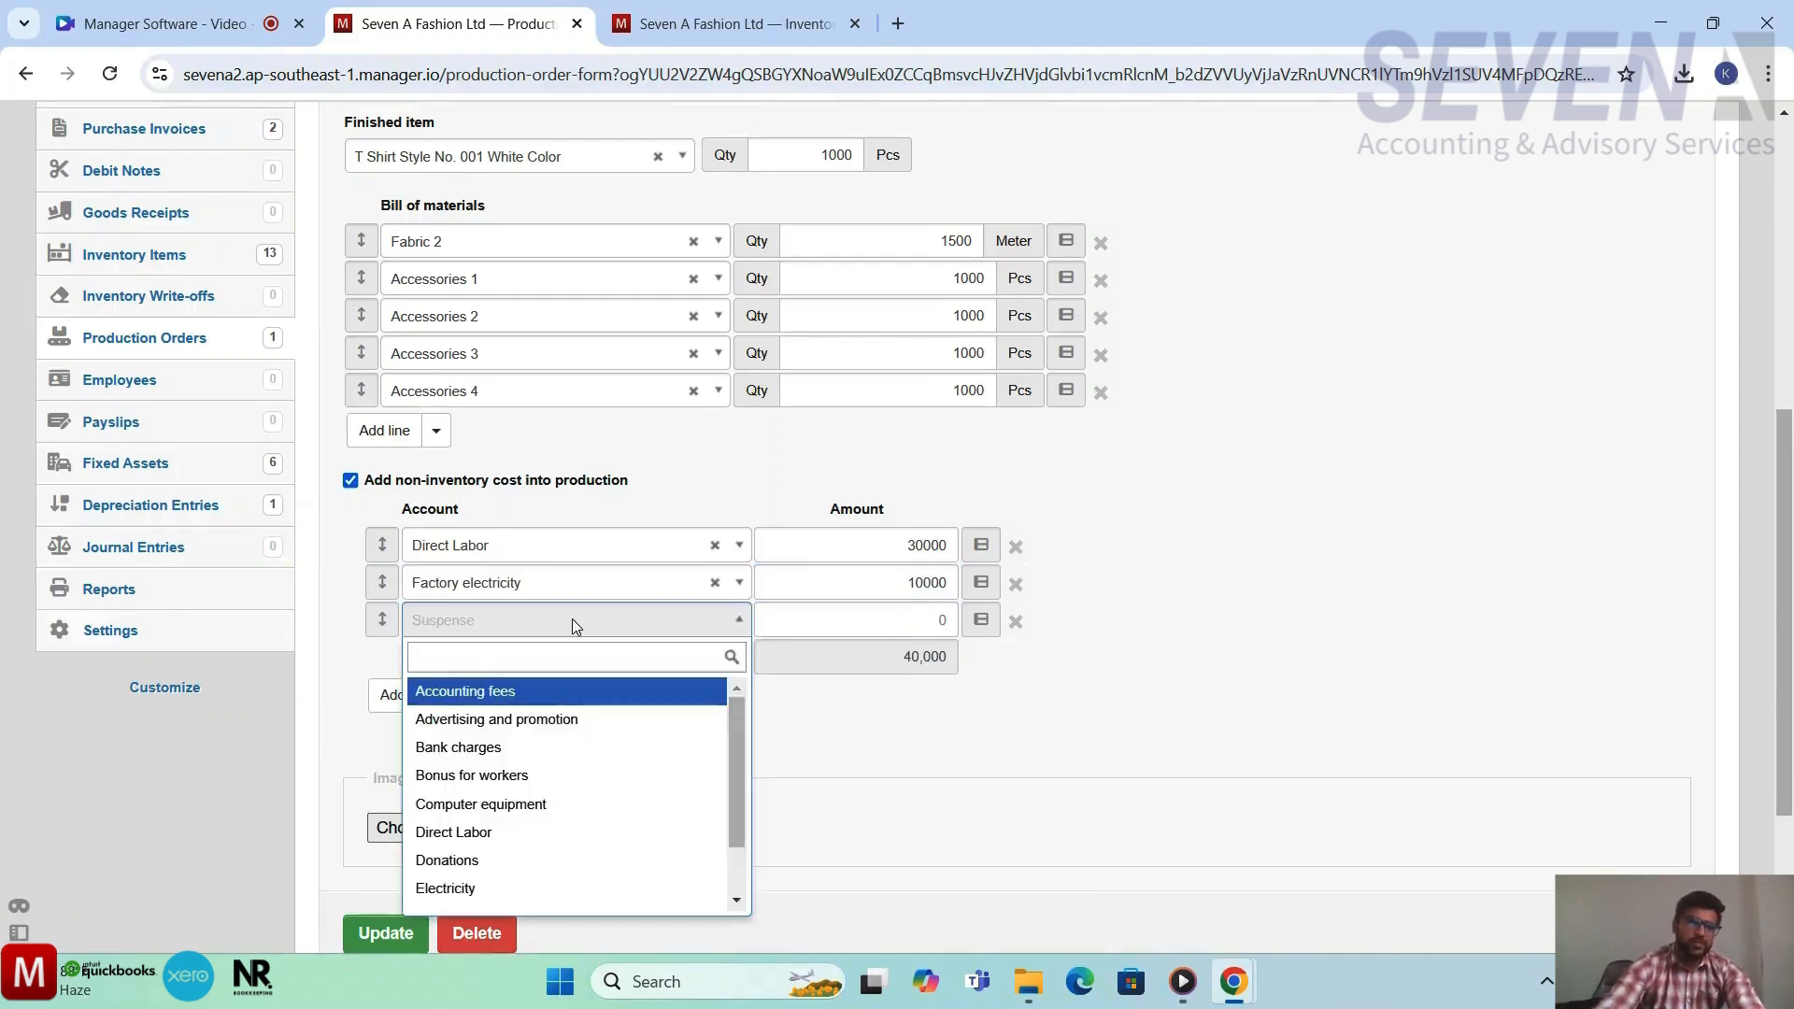
pyautogui.write('other')
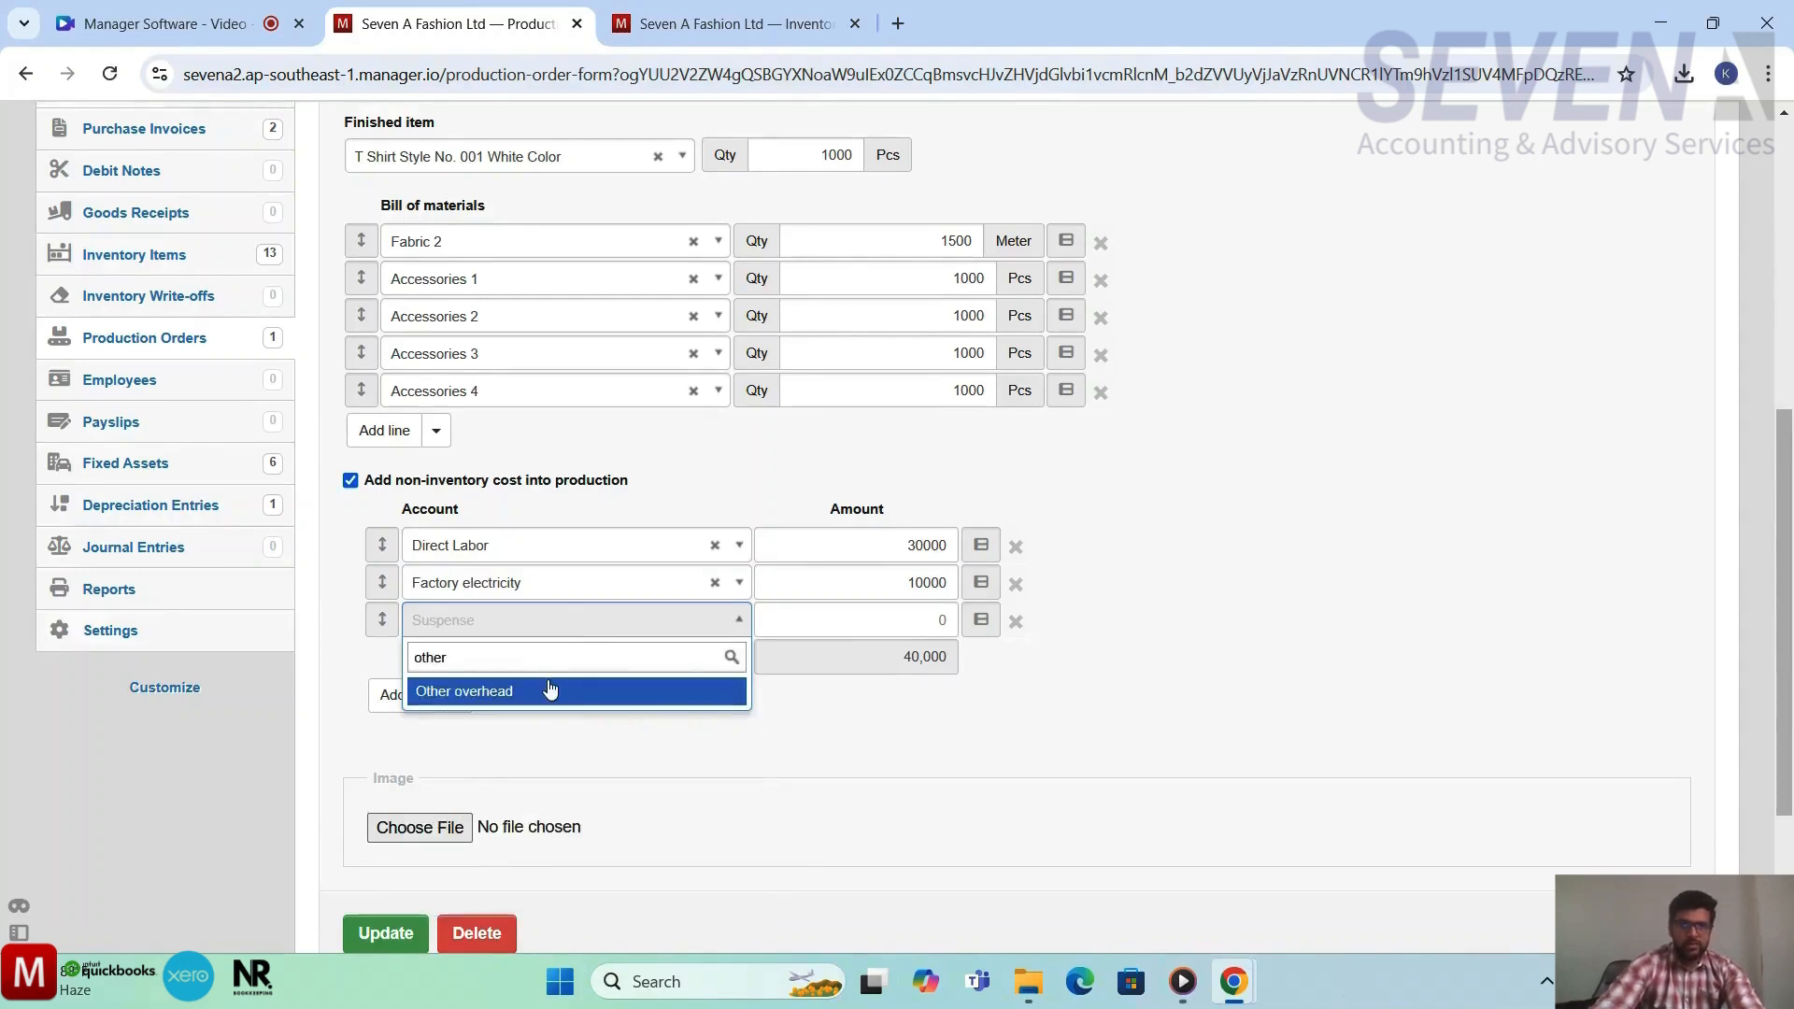
pyautogui.click(621, 692)
pyautogui.click(830, 625)
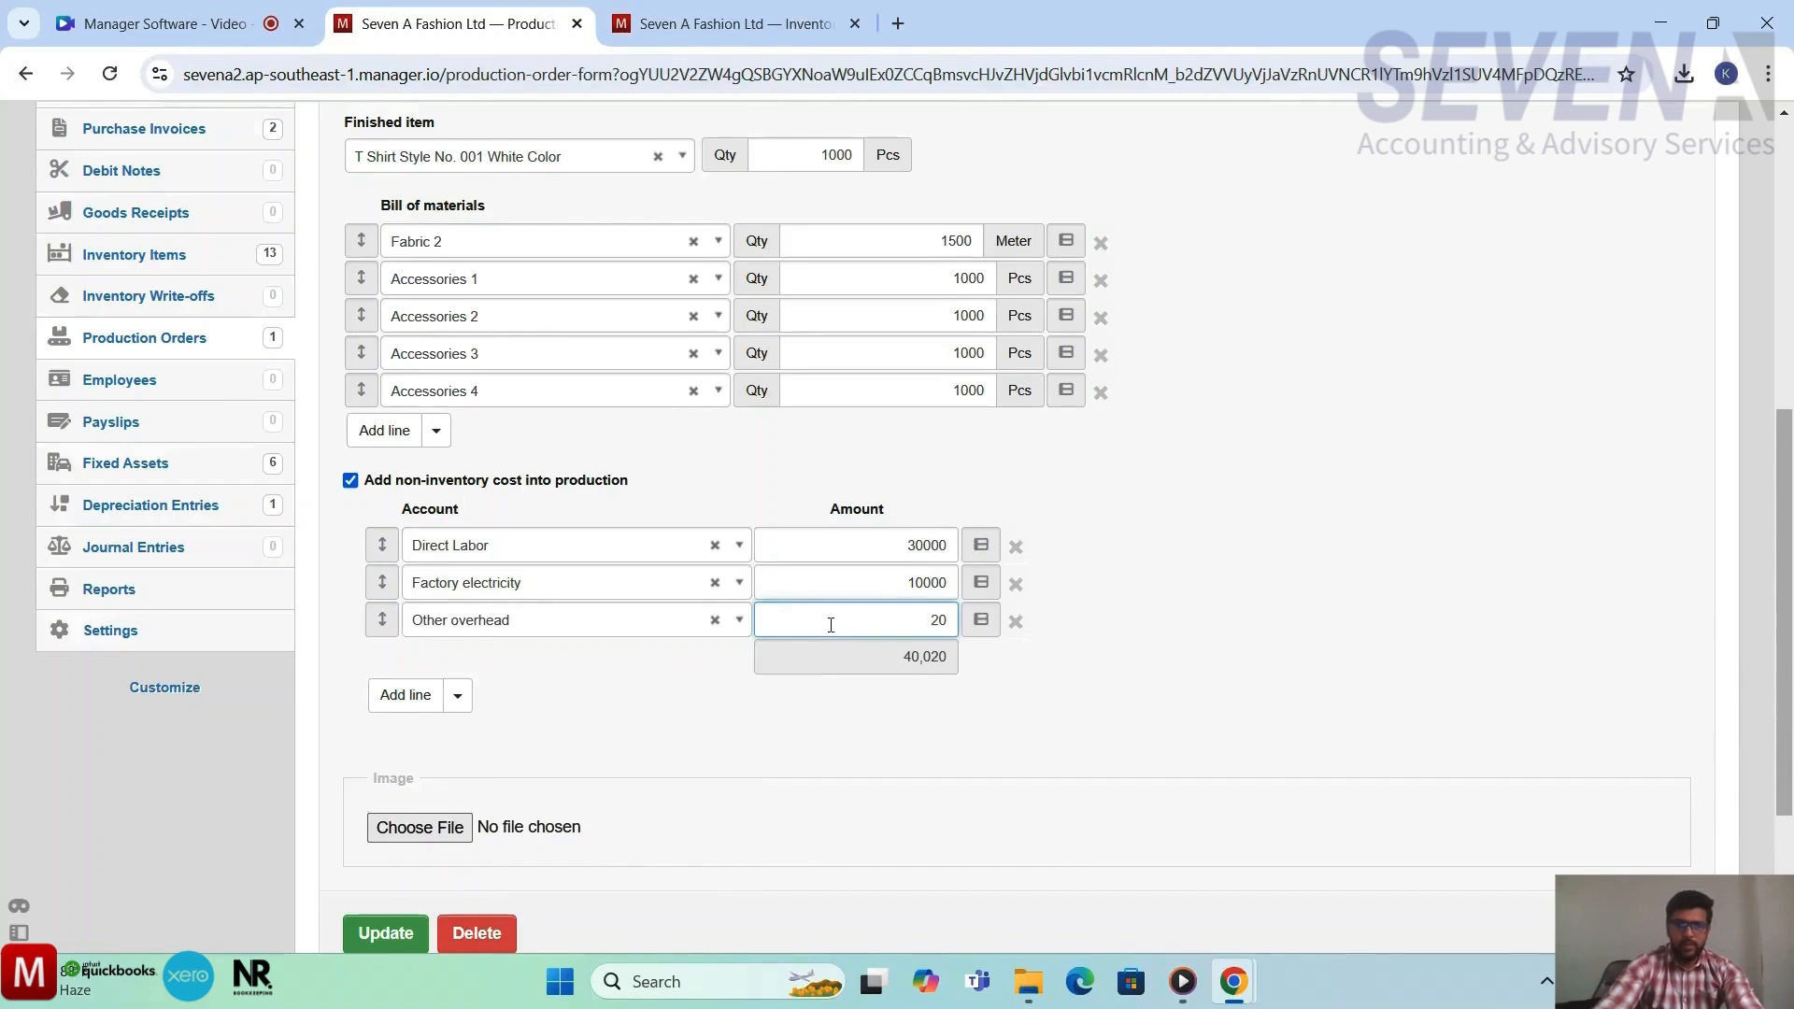
pyautogui.write('20000')
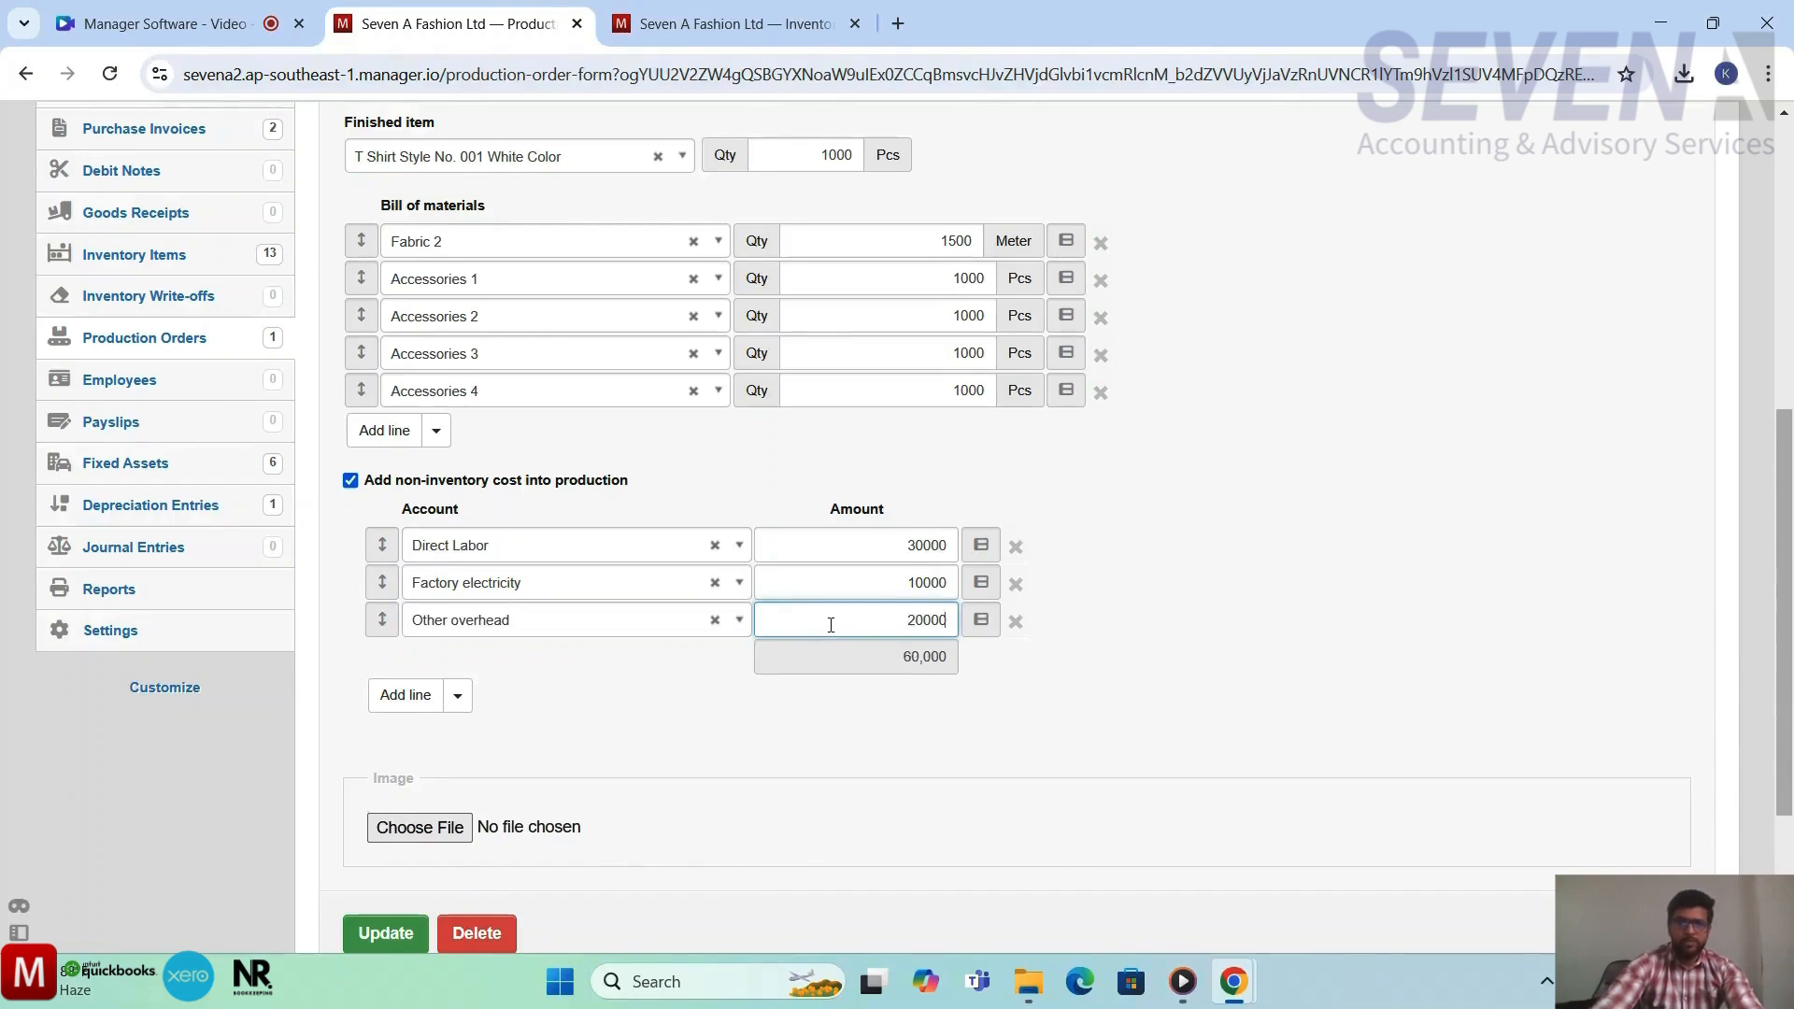
pyautogui.click(920, 700)
pyautogui.scroll(-2, 920, 700)
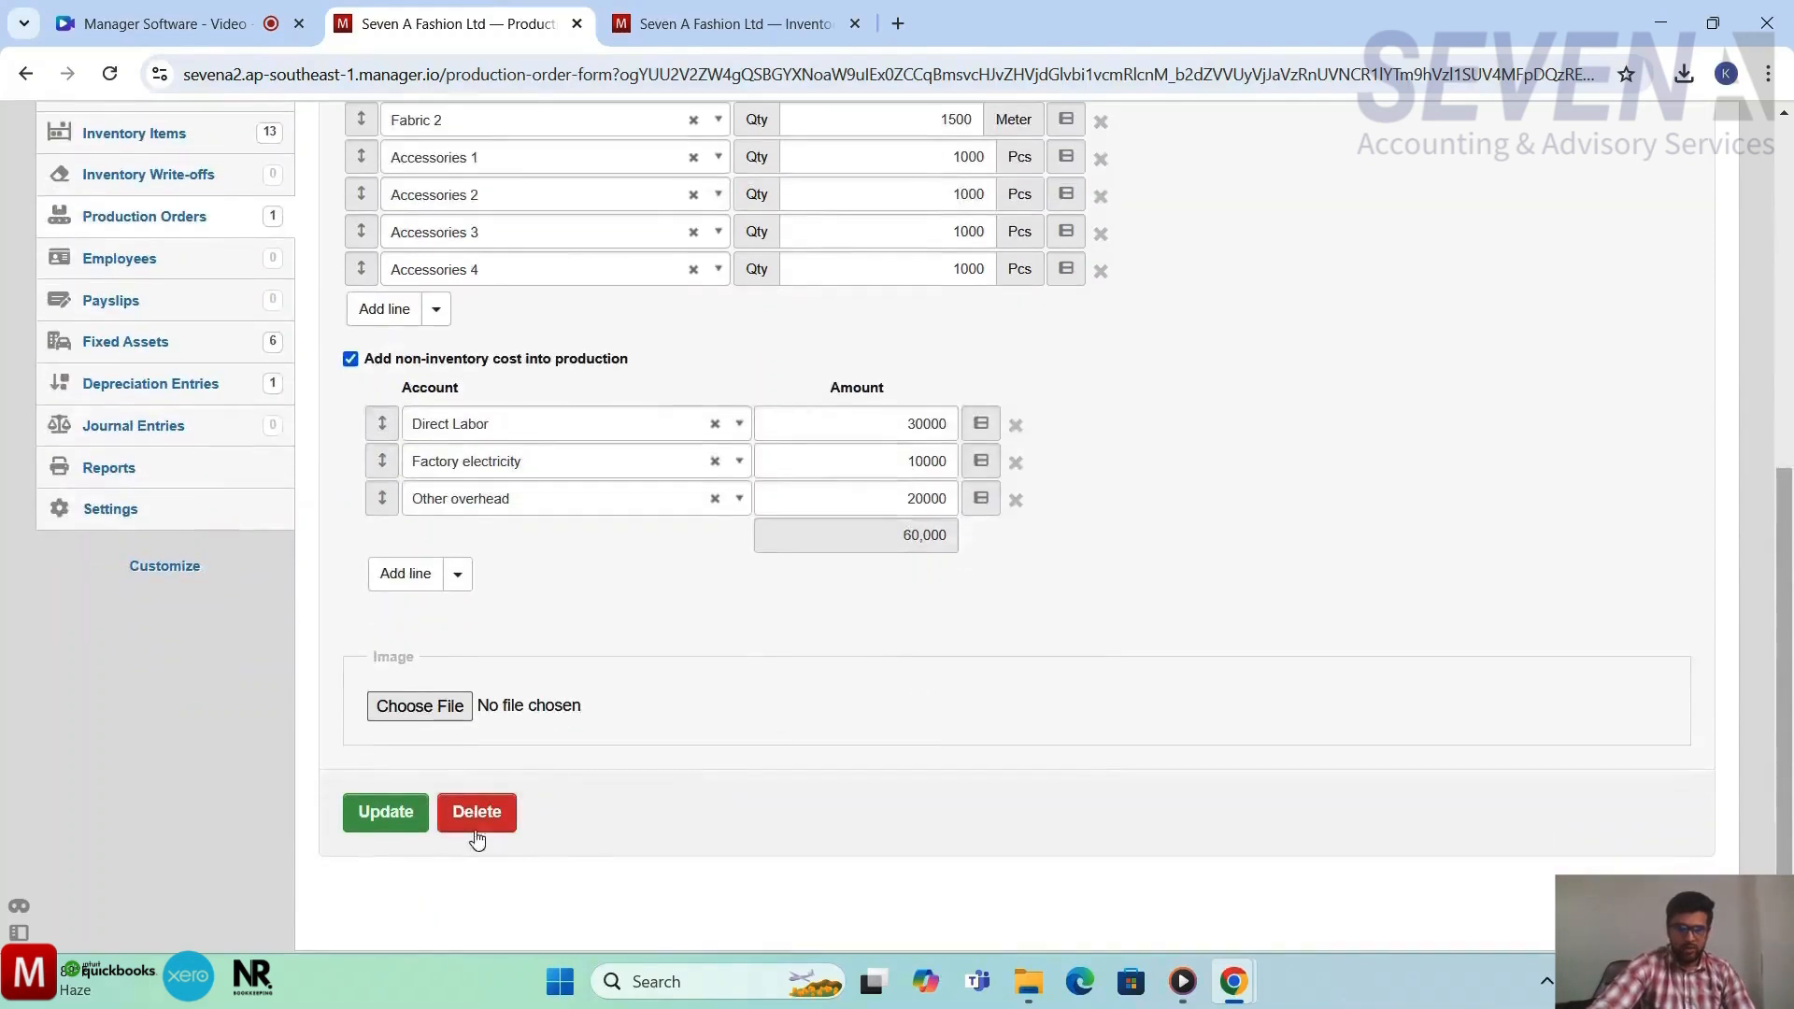
pyautogui.click(401, 832)
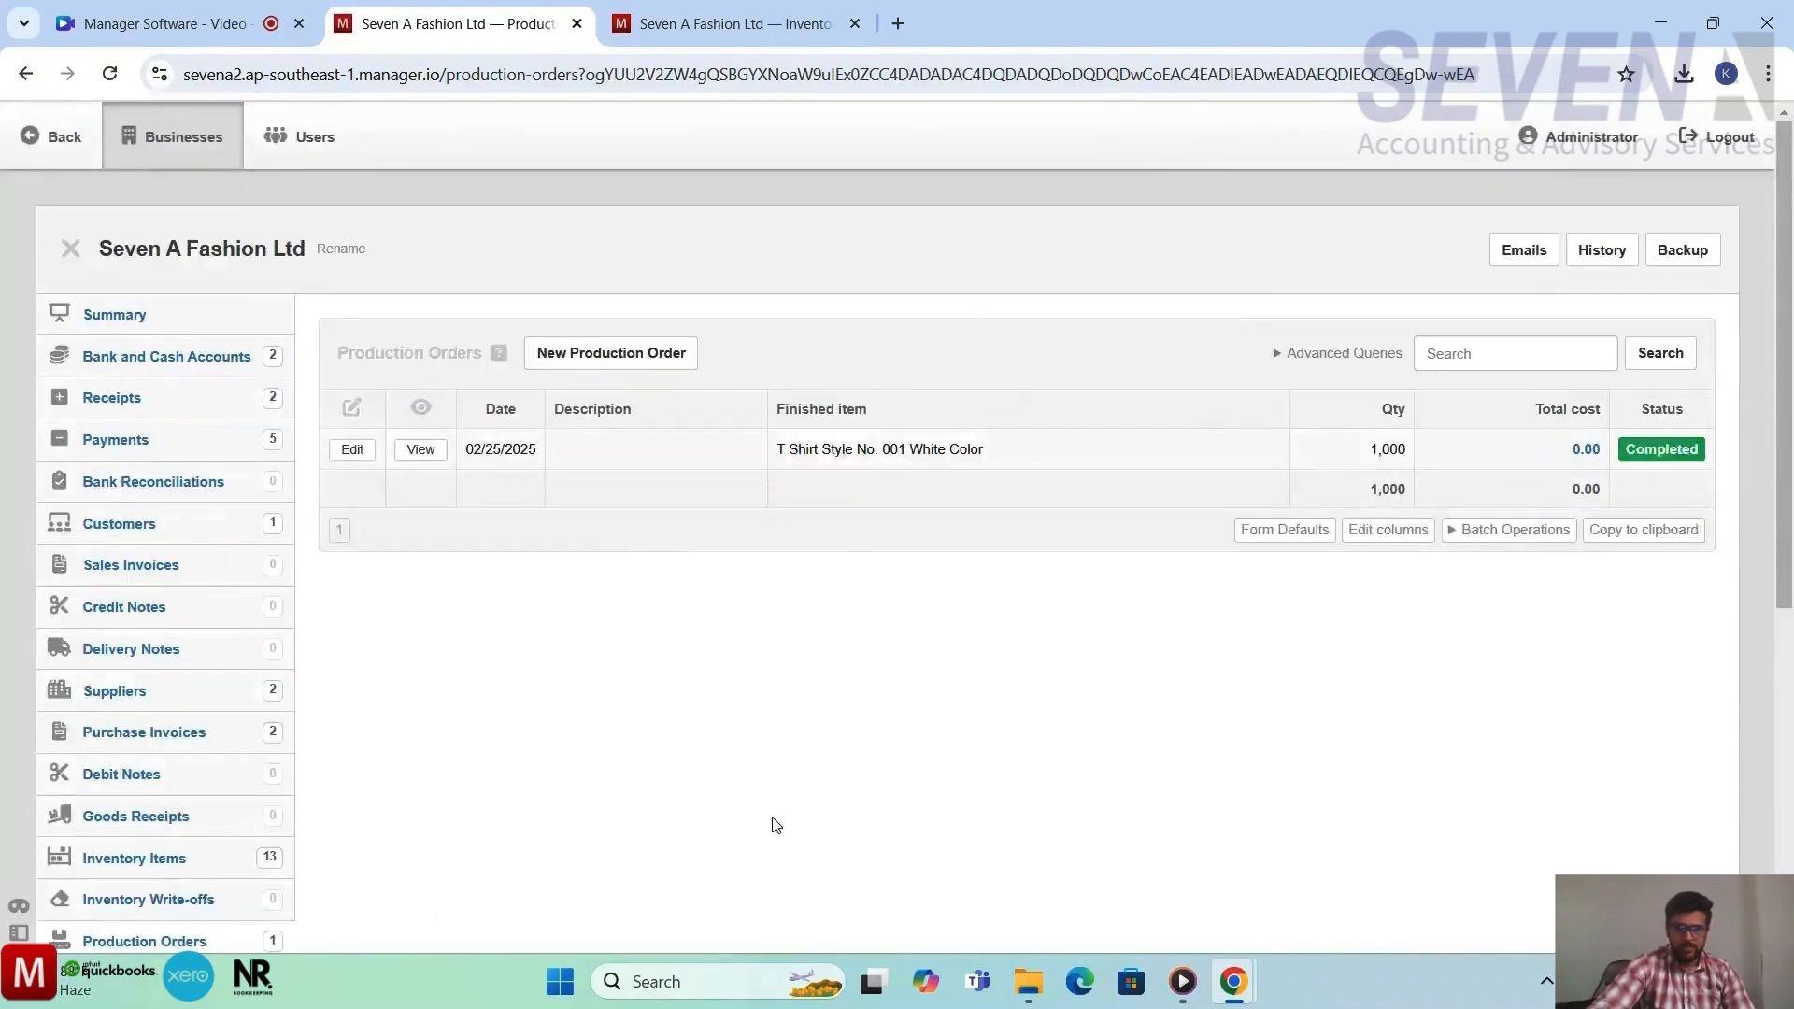
# View the saved production order and check its material amounts, non-inventory costs and total finished-item cost
pyautogui.click(420, 448)
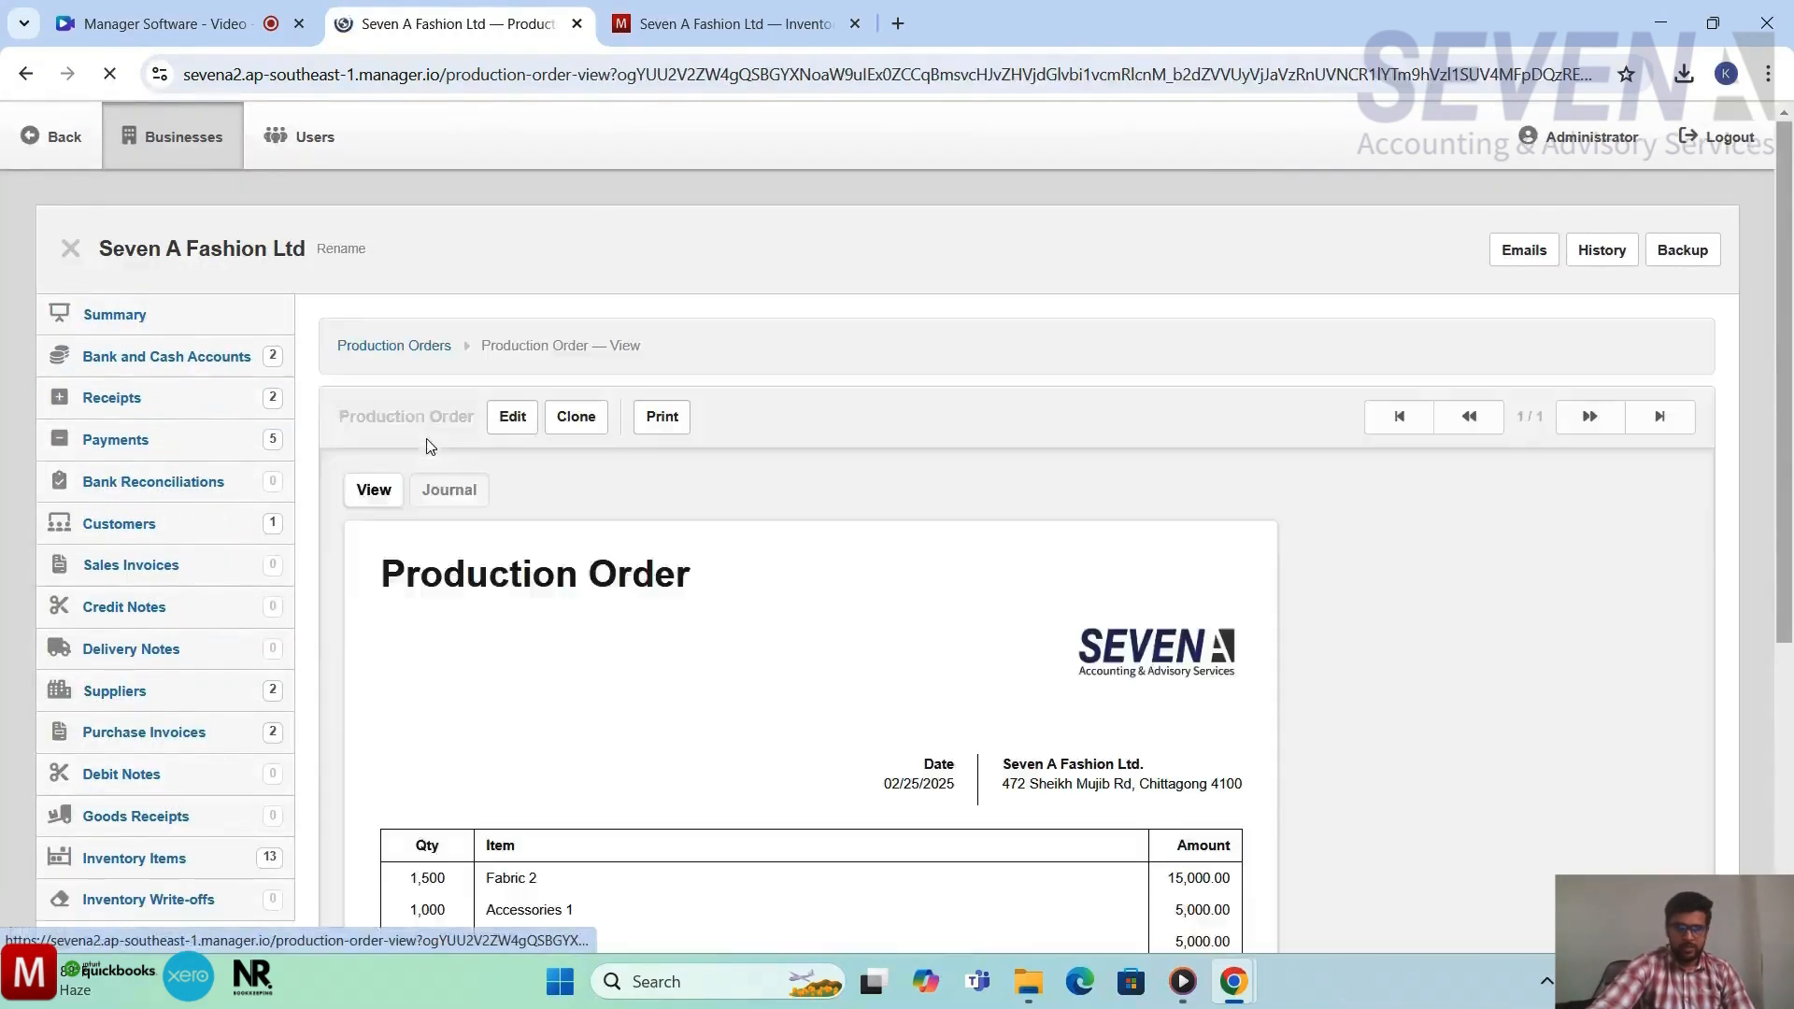
pyautogui.scroll(-2, 957, 659)
pyautogui.click(957, 659)
pyautogui.scroll(-3, 1242, 832)
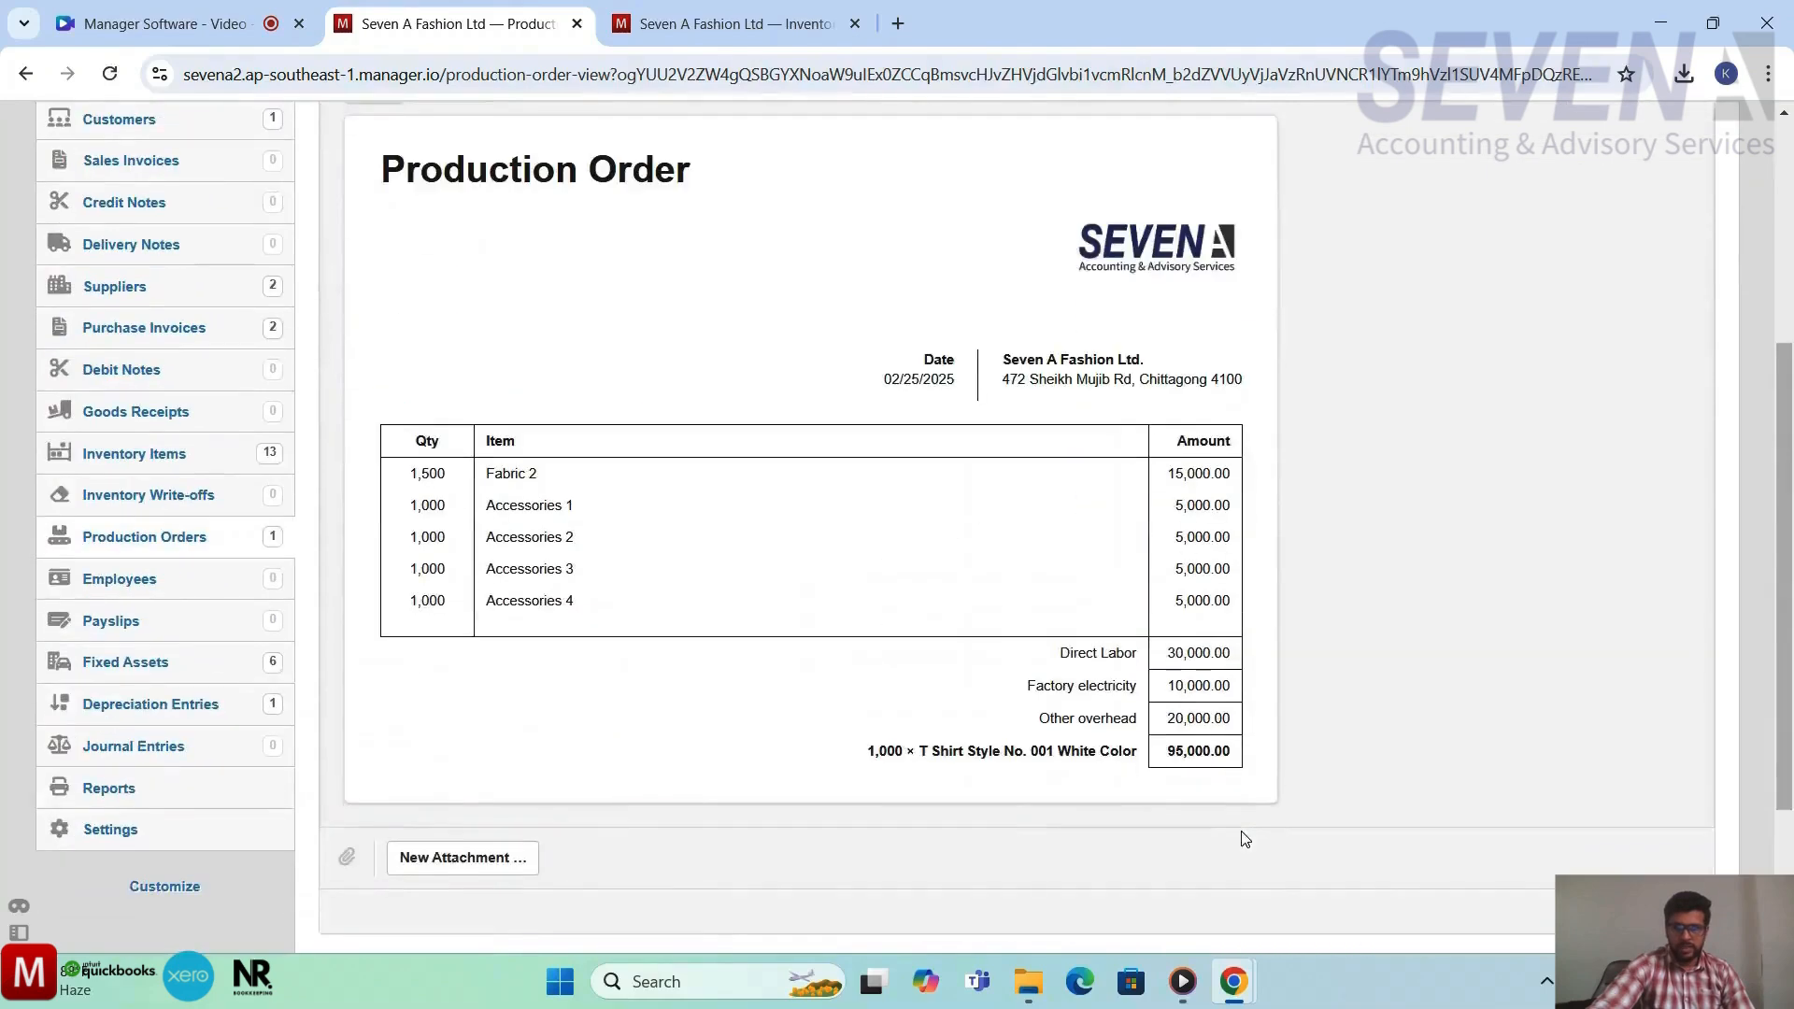
pyautogui.moveTo(1235, 561); pyautogui.dragTo(1175, 420)
pyautogui.moveTo(1232, 667); pyautogui.dragTo(1145, 607)
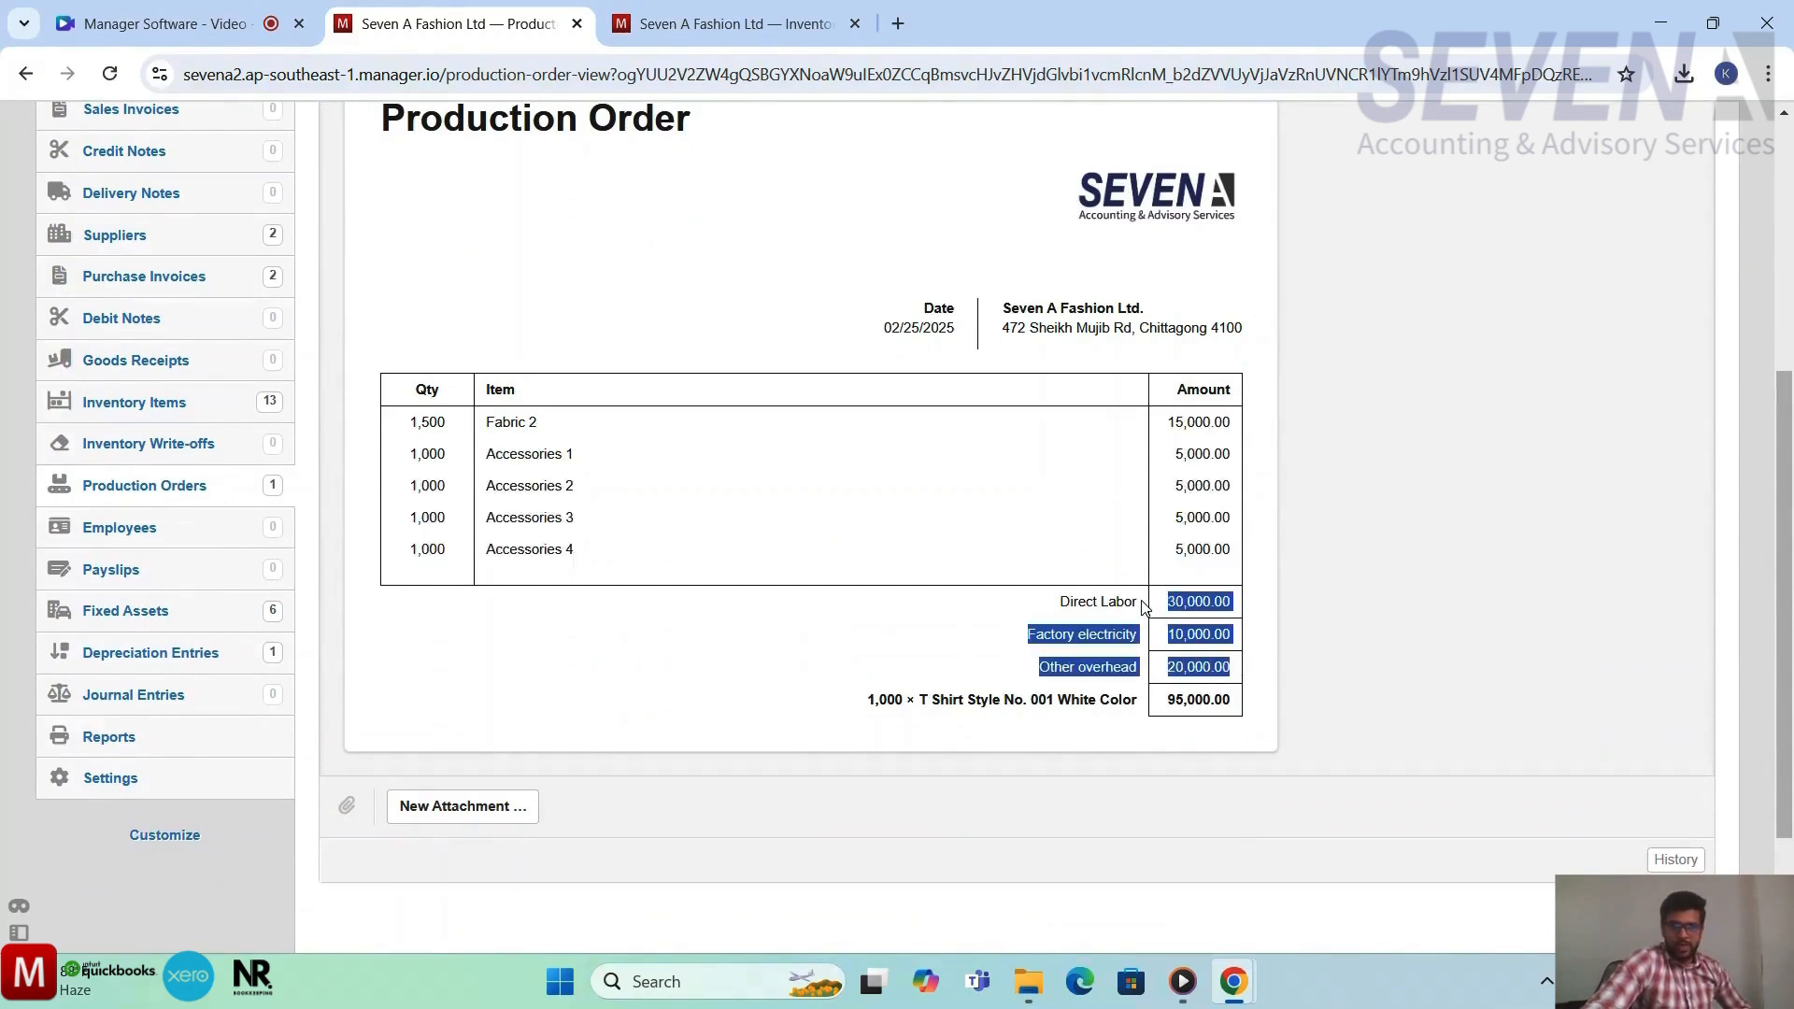
pyautogui.click(849, 307)
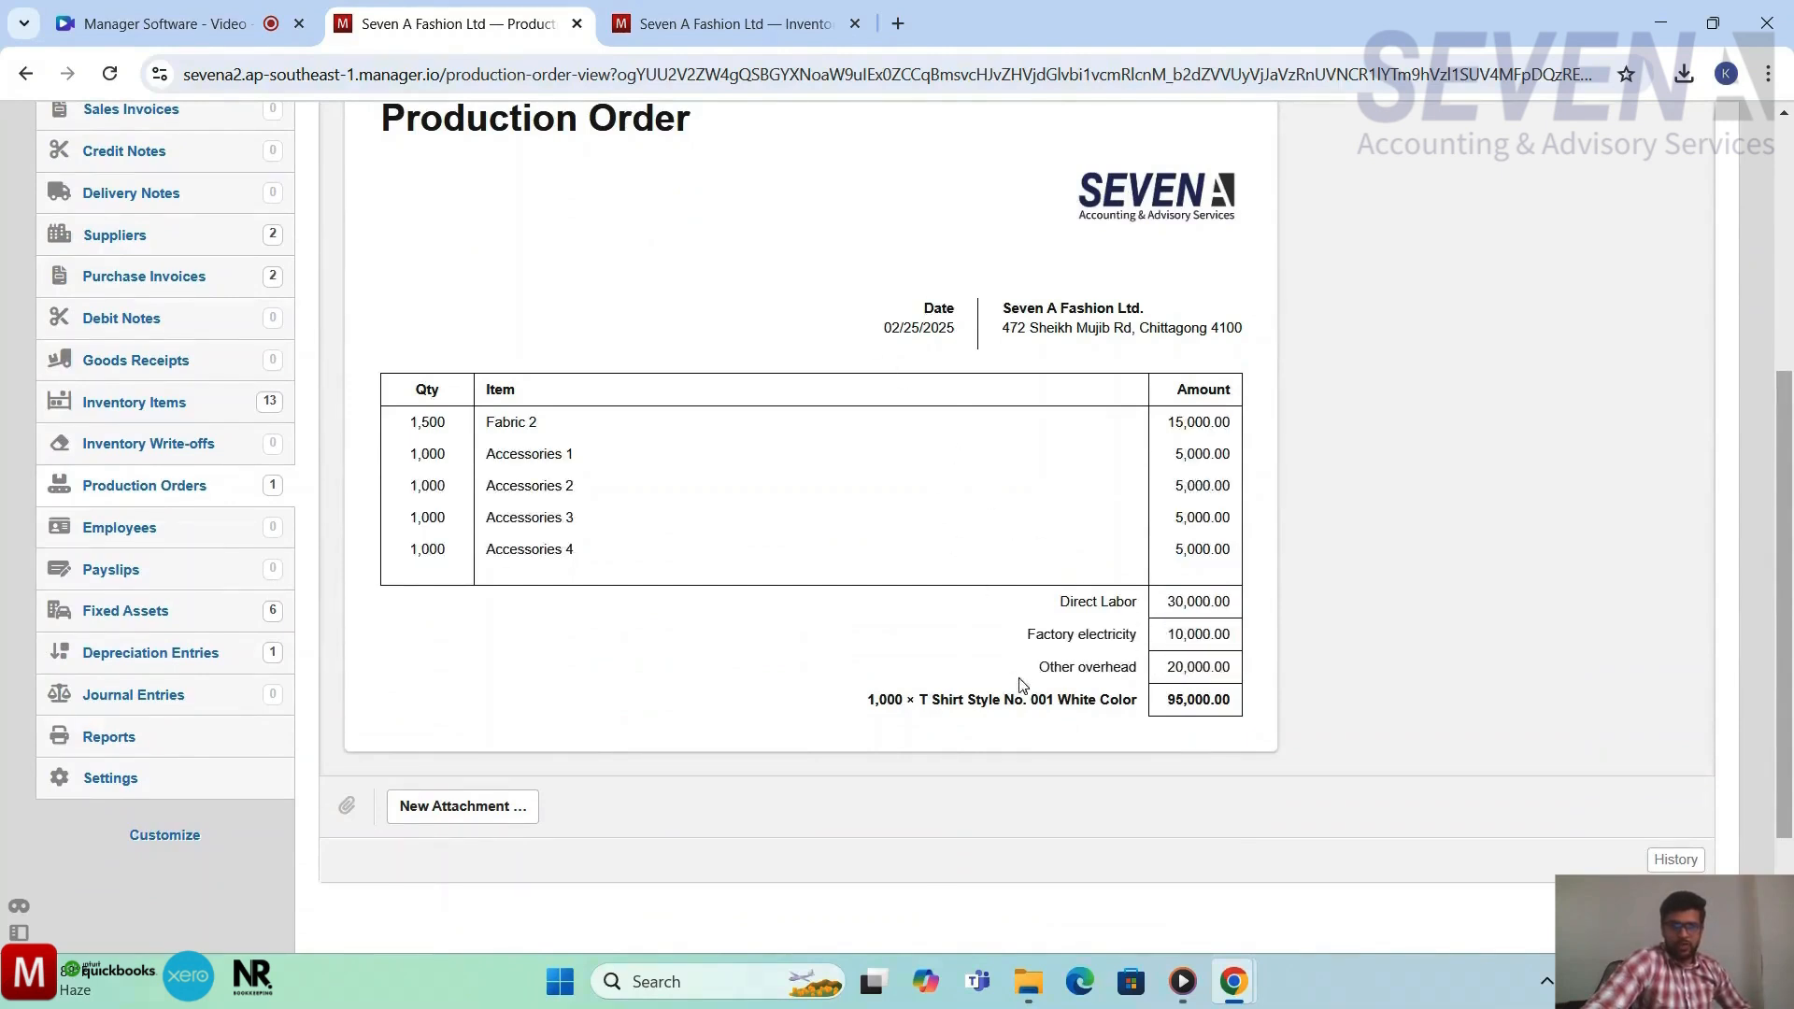
pyautogui.scroll(-1, 957, 617)
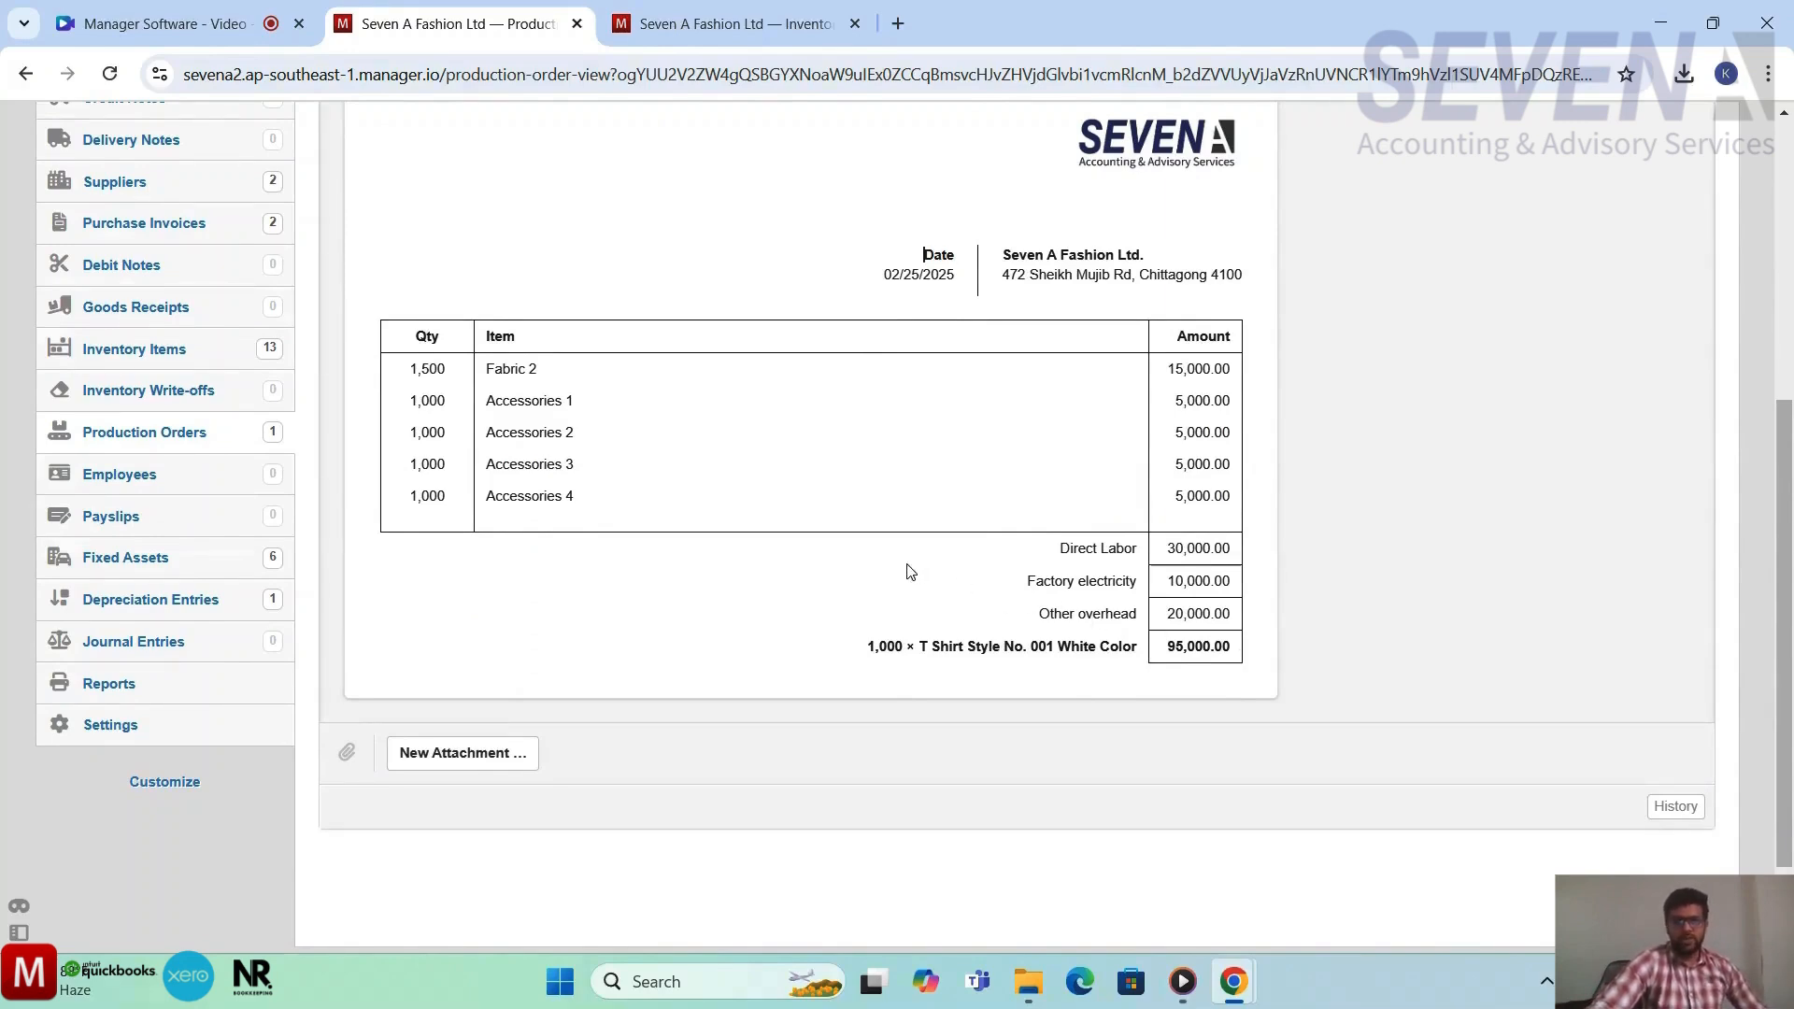
pyautogui.scroll(3, 788, 564)
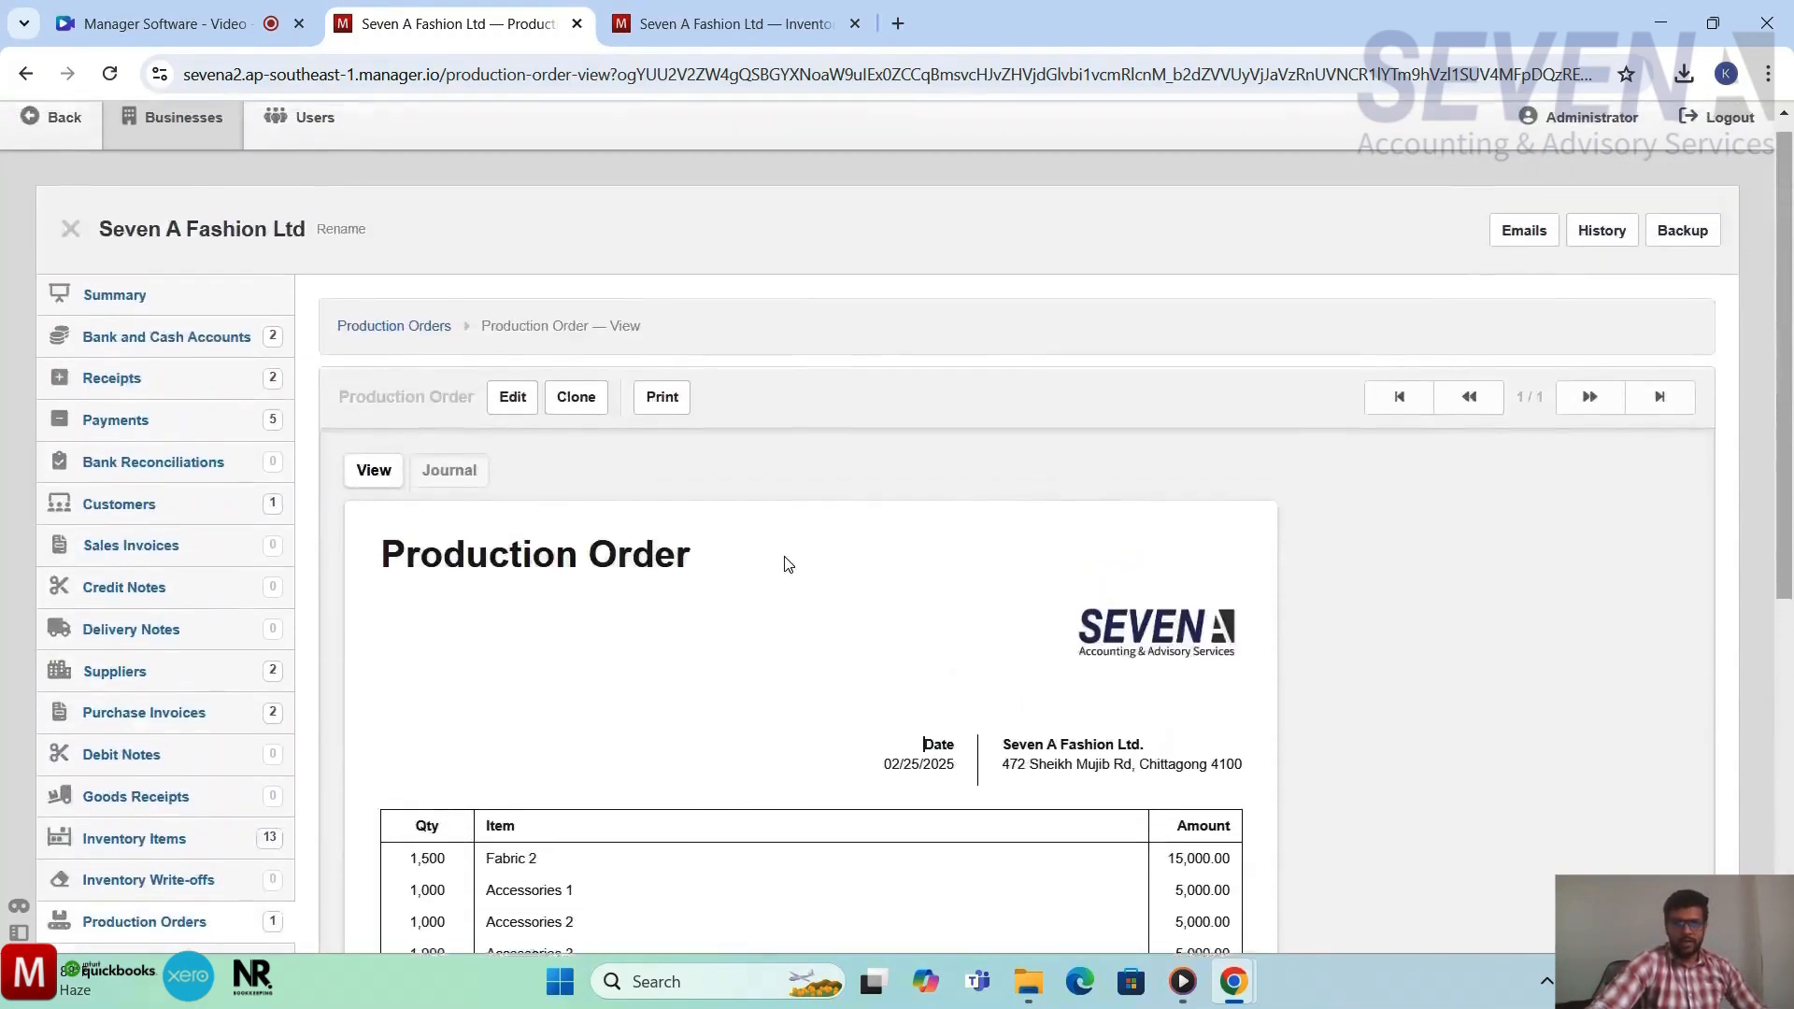
# Open the business summary and check inventory on hand and the manufacturing expenses after the production order update
pyautogui.click(157, 310)
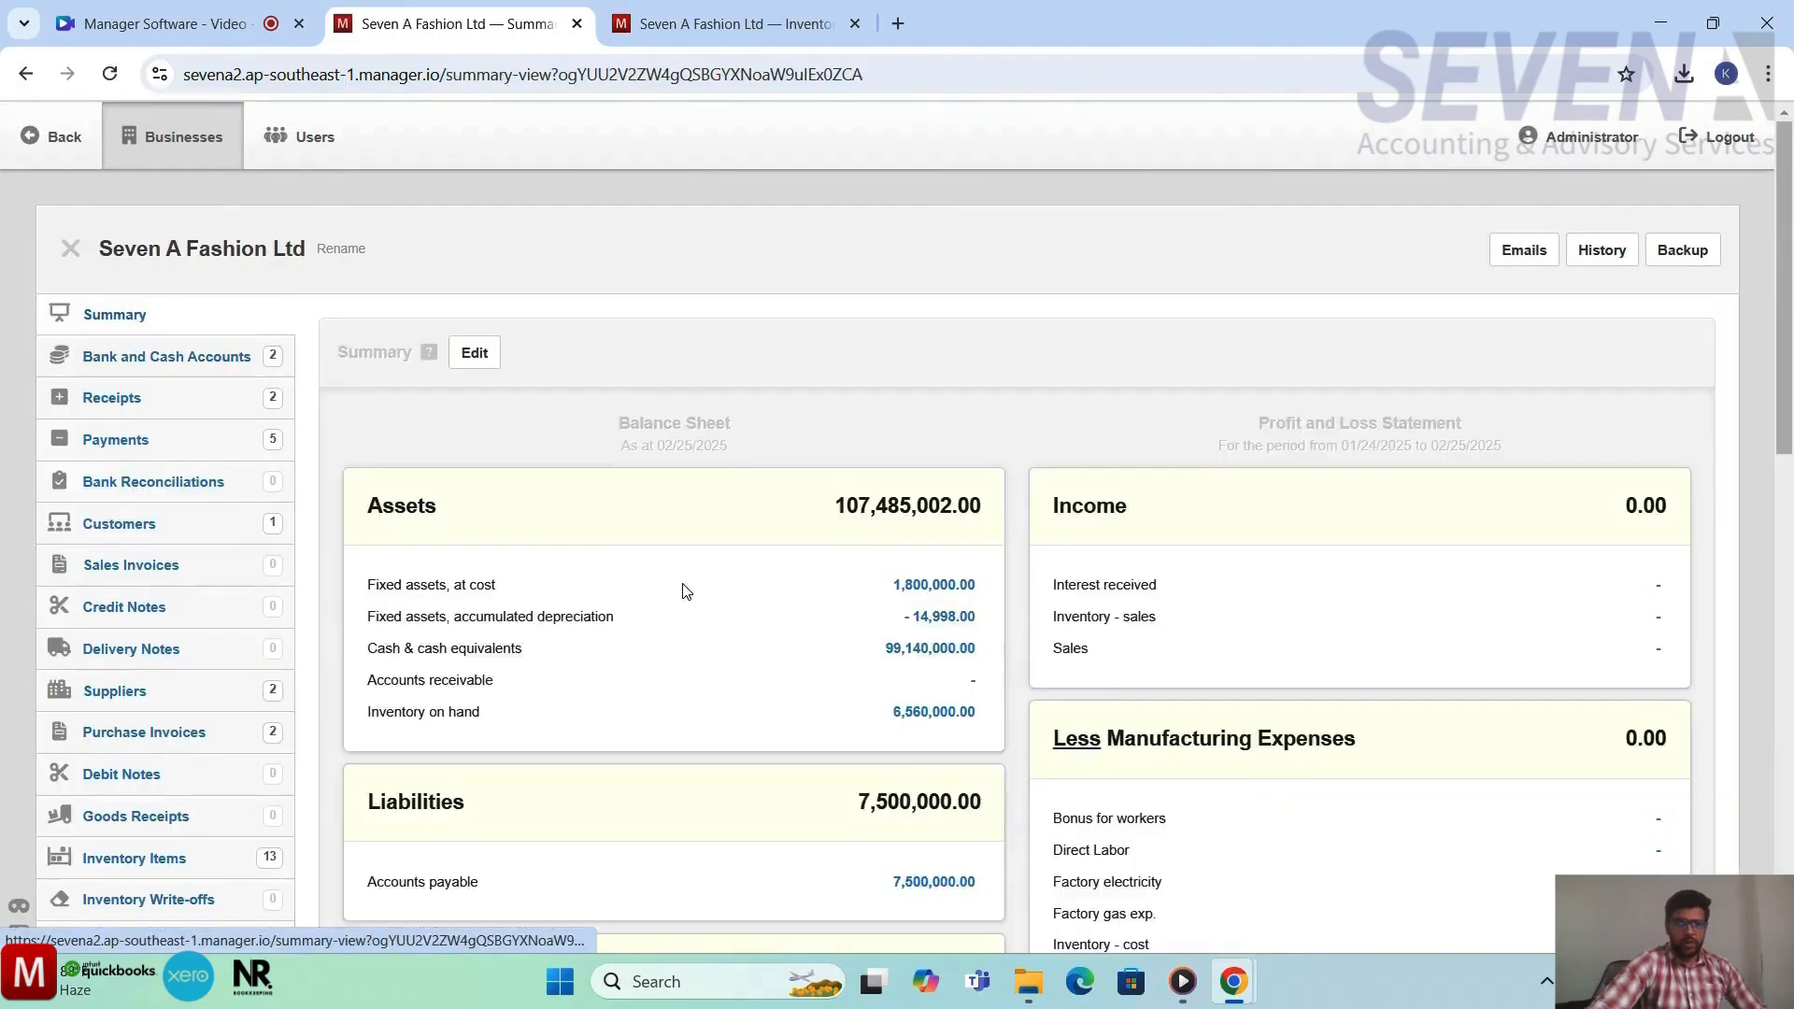
pyautogui.scroll(-4, 683, 590)
pyautogui.scroll(-3, 683, 590)
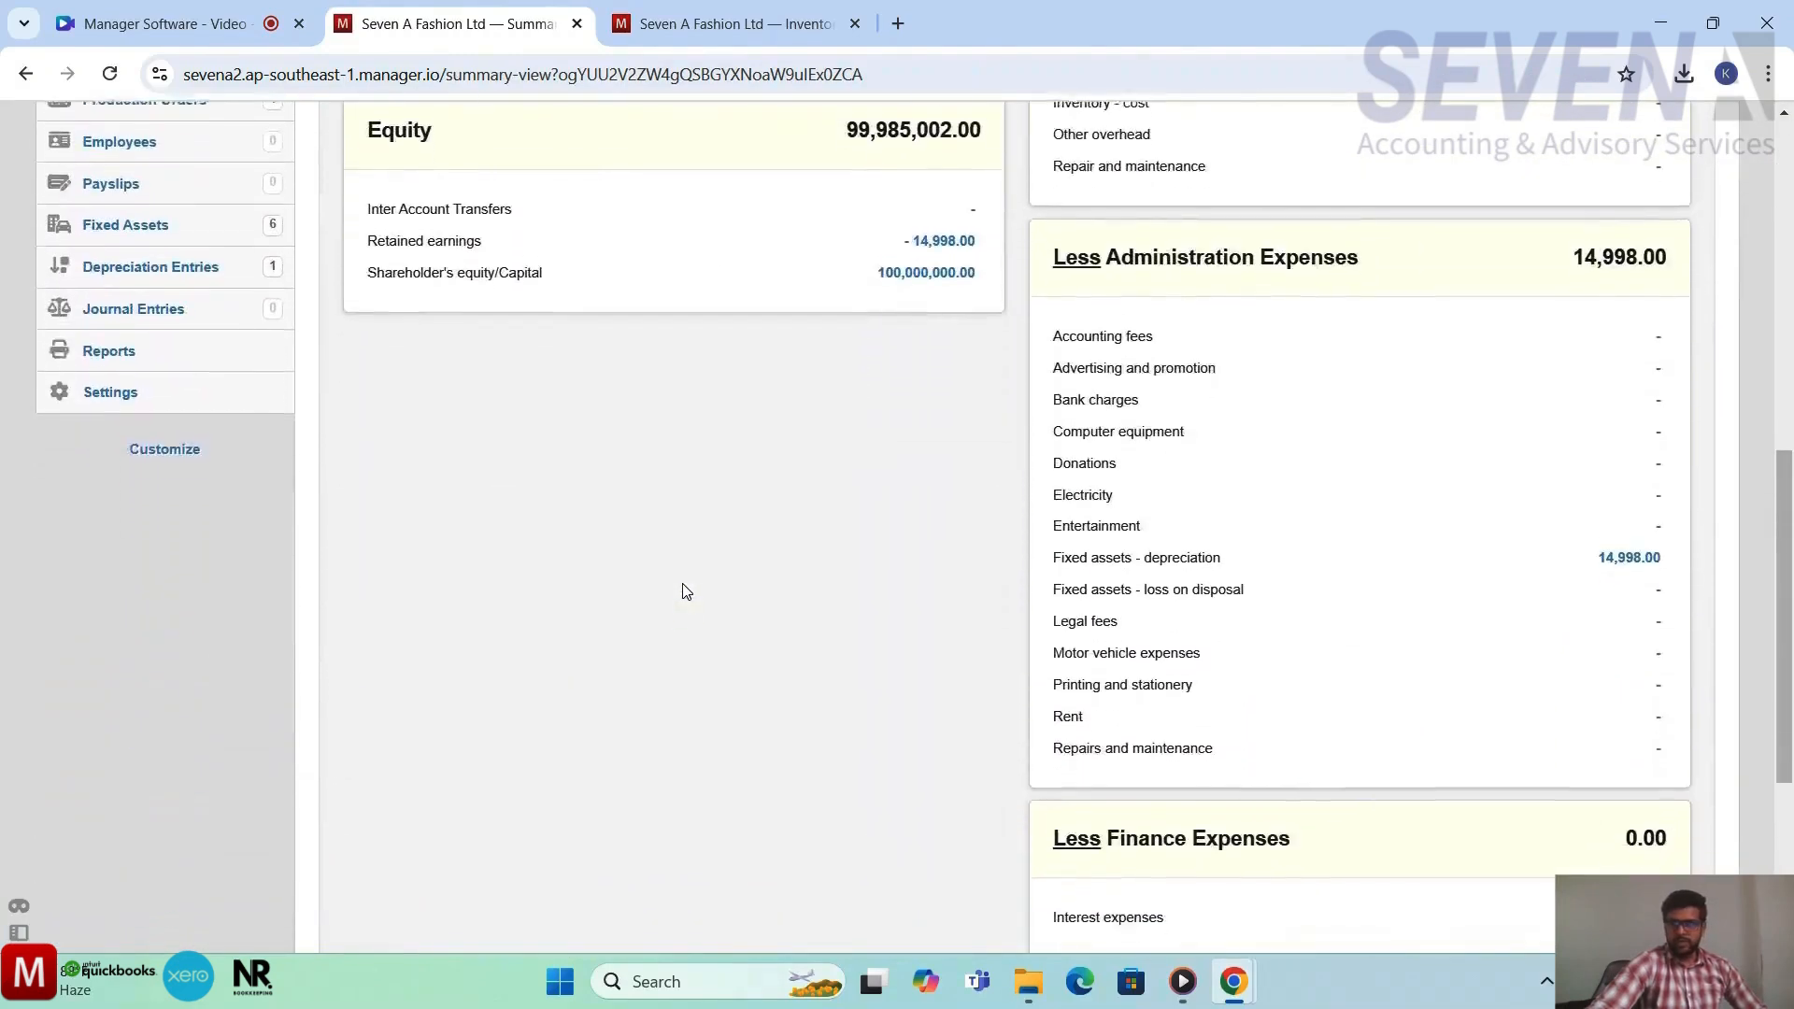
pyautogui.scroll(4, 1566, 473)
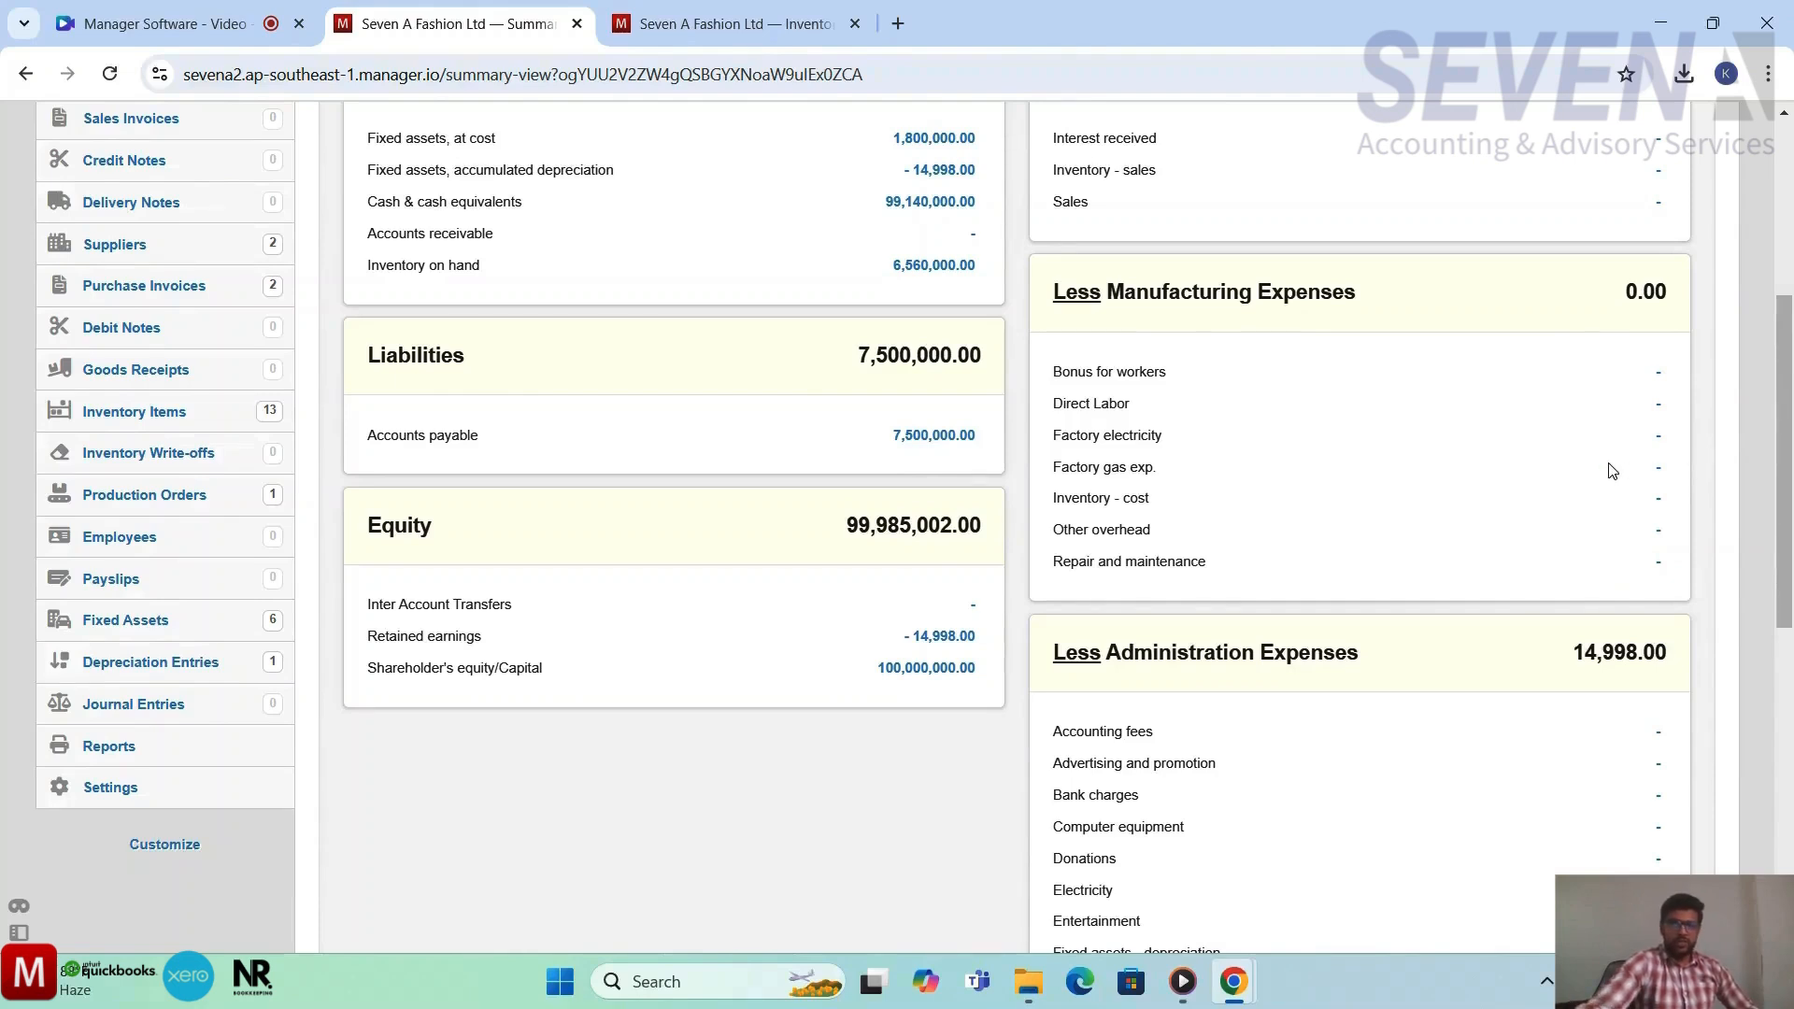
# Open the inventory on hand breakdown from the summary and check the finished T-shirt's quantity owned and total cost
pyautogui.scroll(2, 1612, 470)
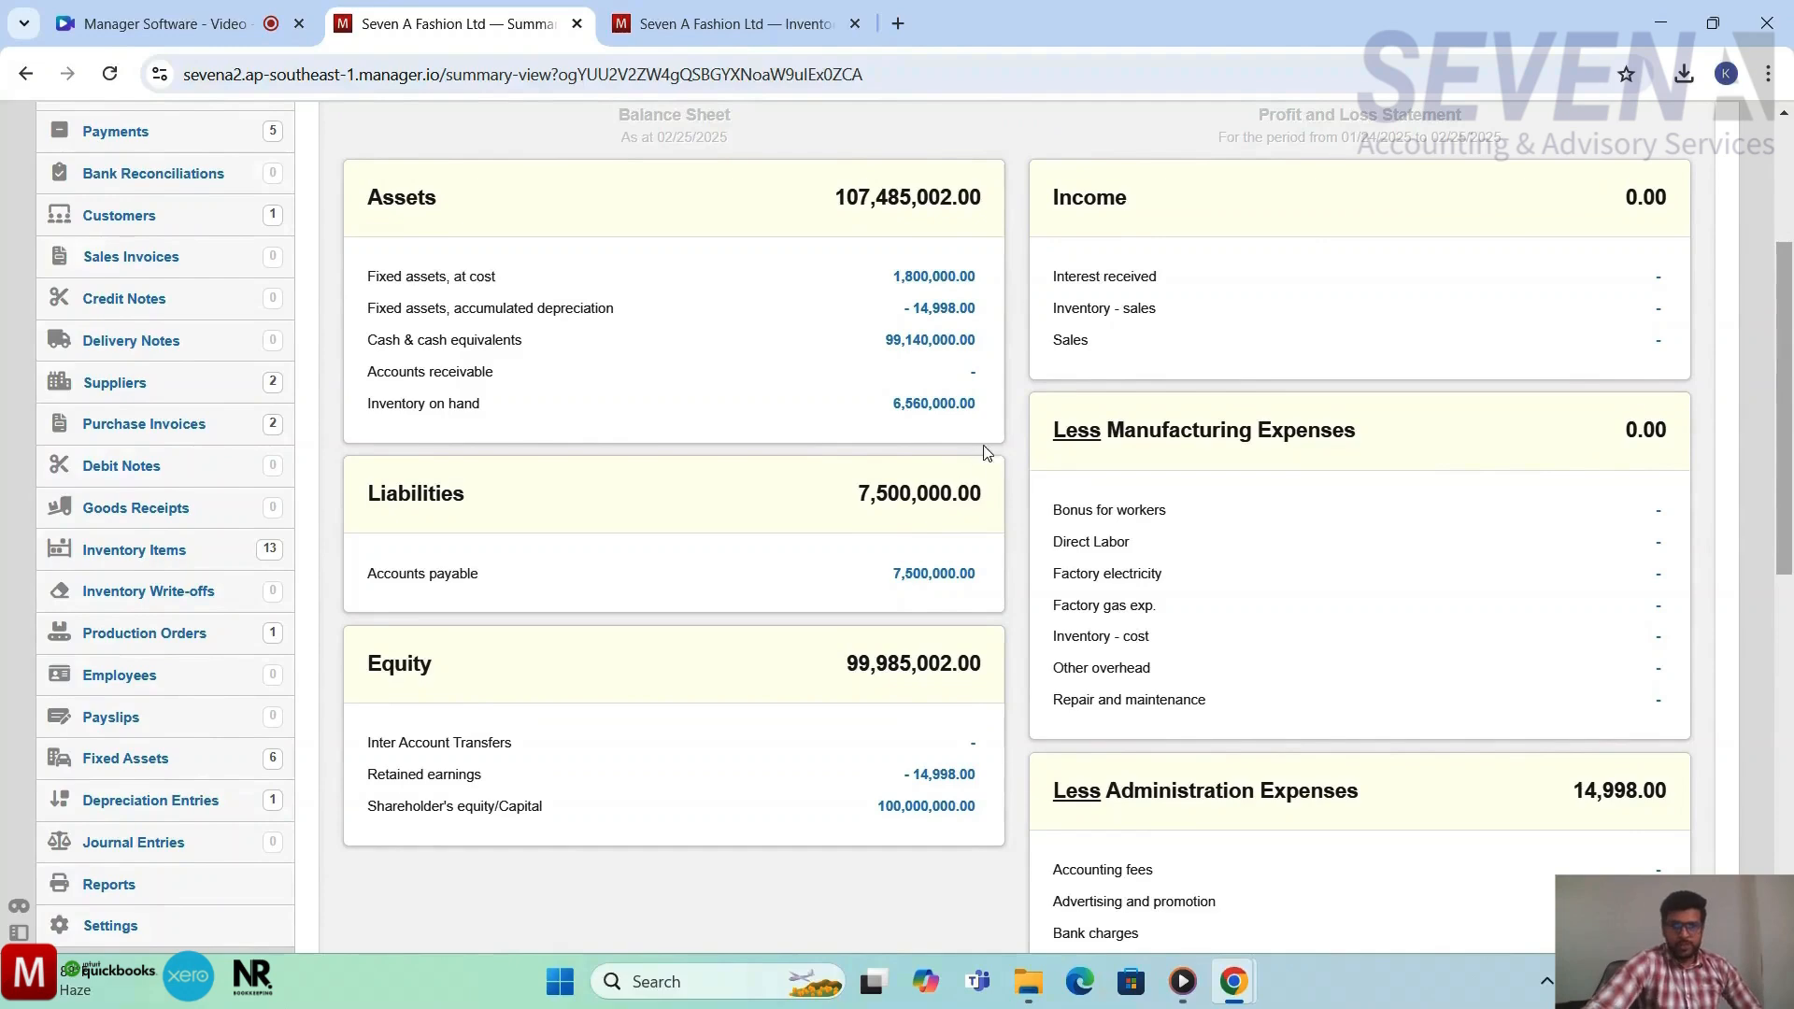
pyautogui.click(934, 404)
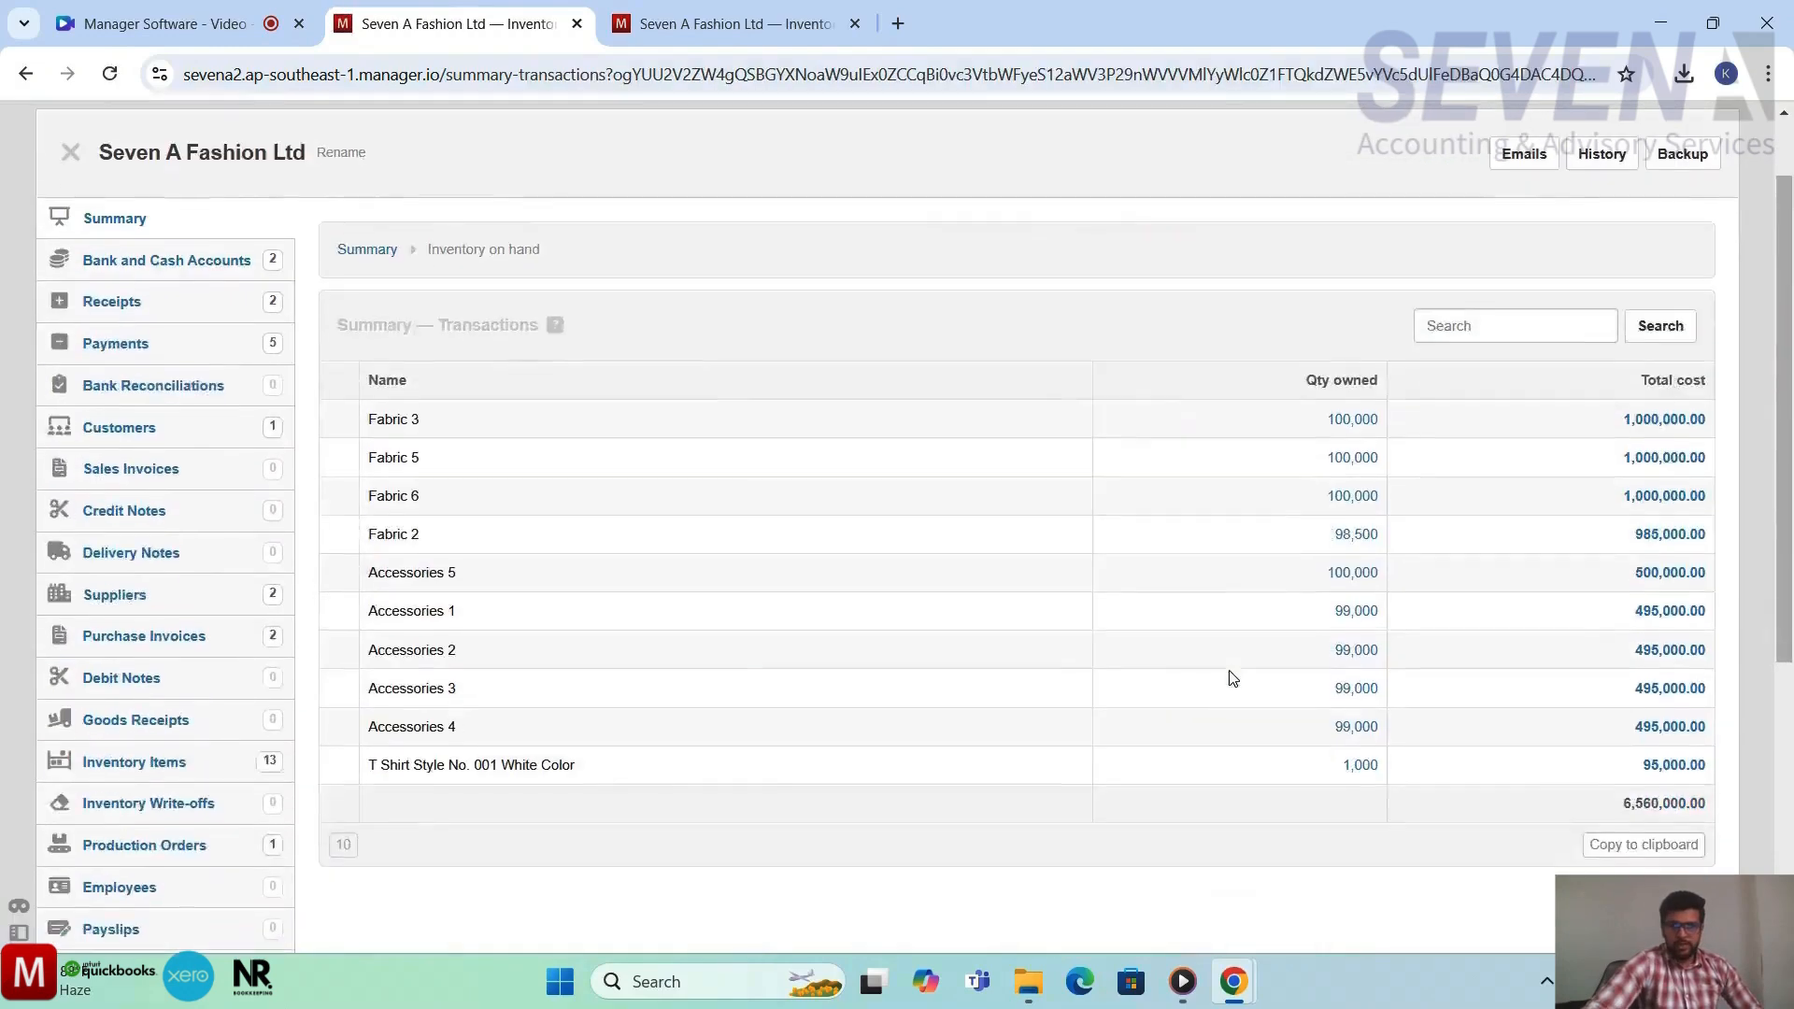
pyautogui.scroll(-1, 1233, 678)
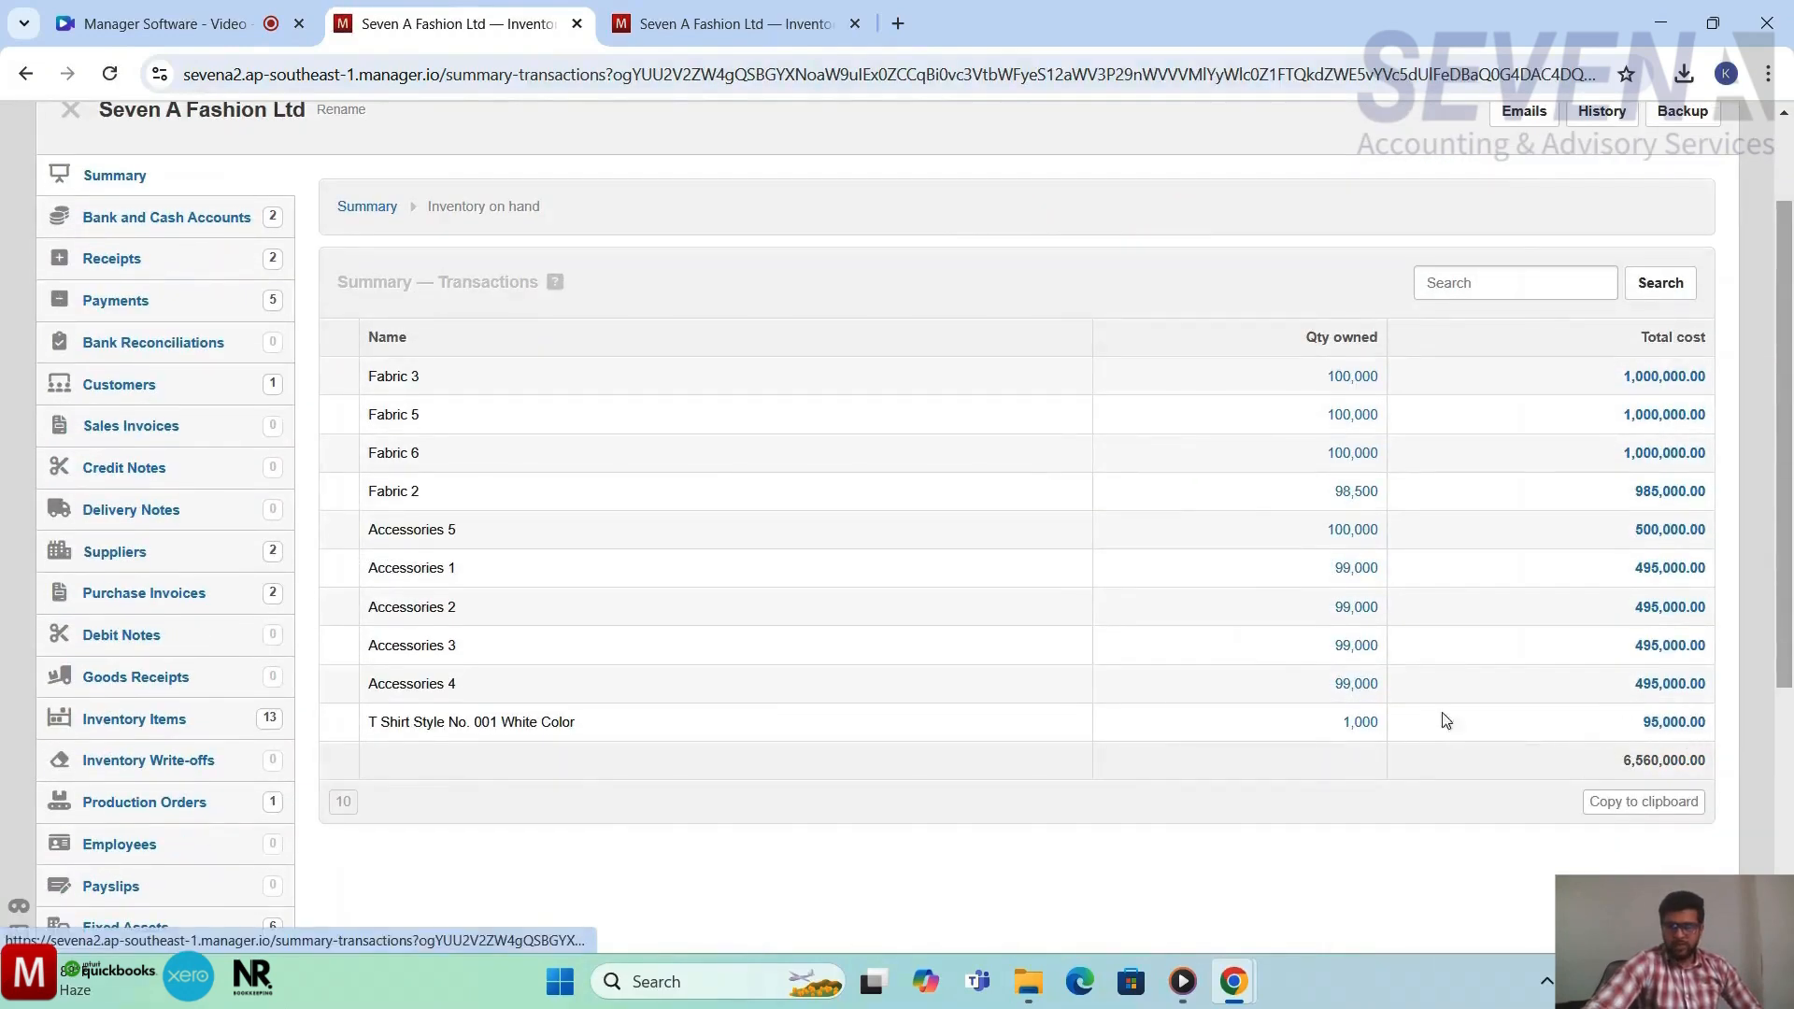
pyautogui.scroll(-1, 984, 610)
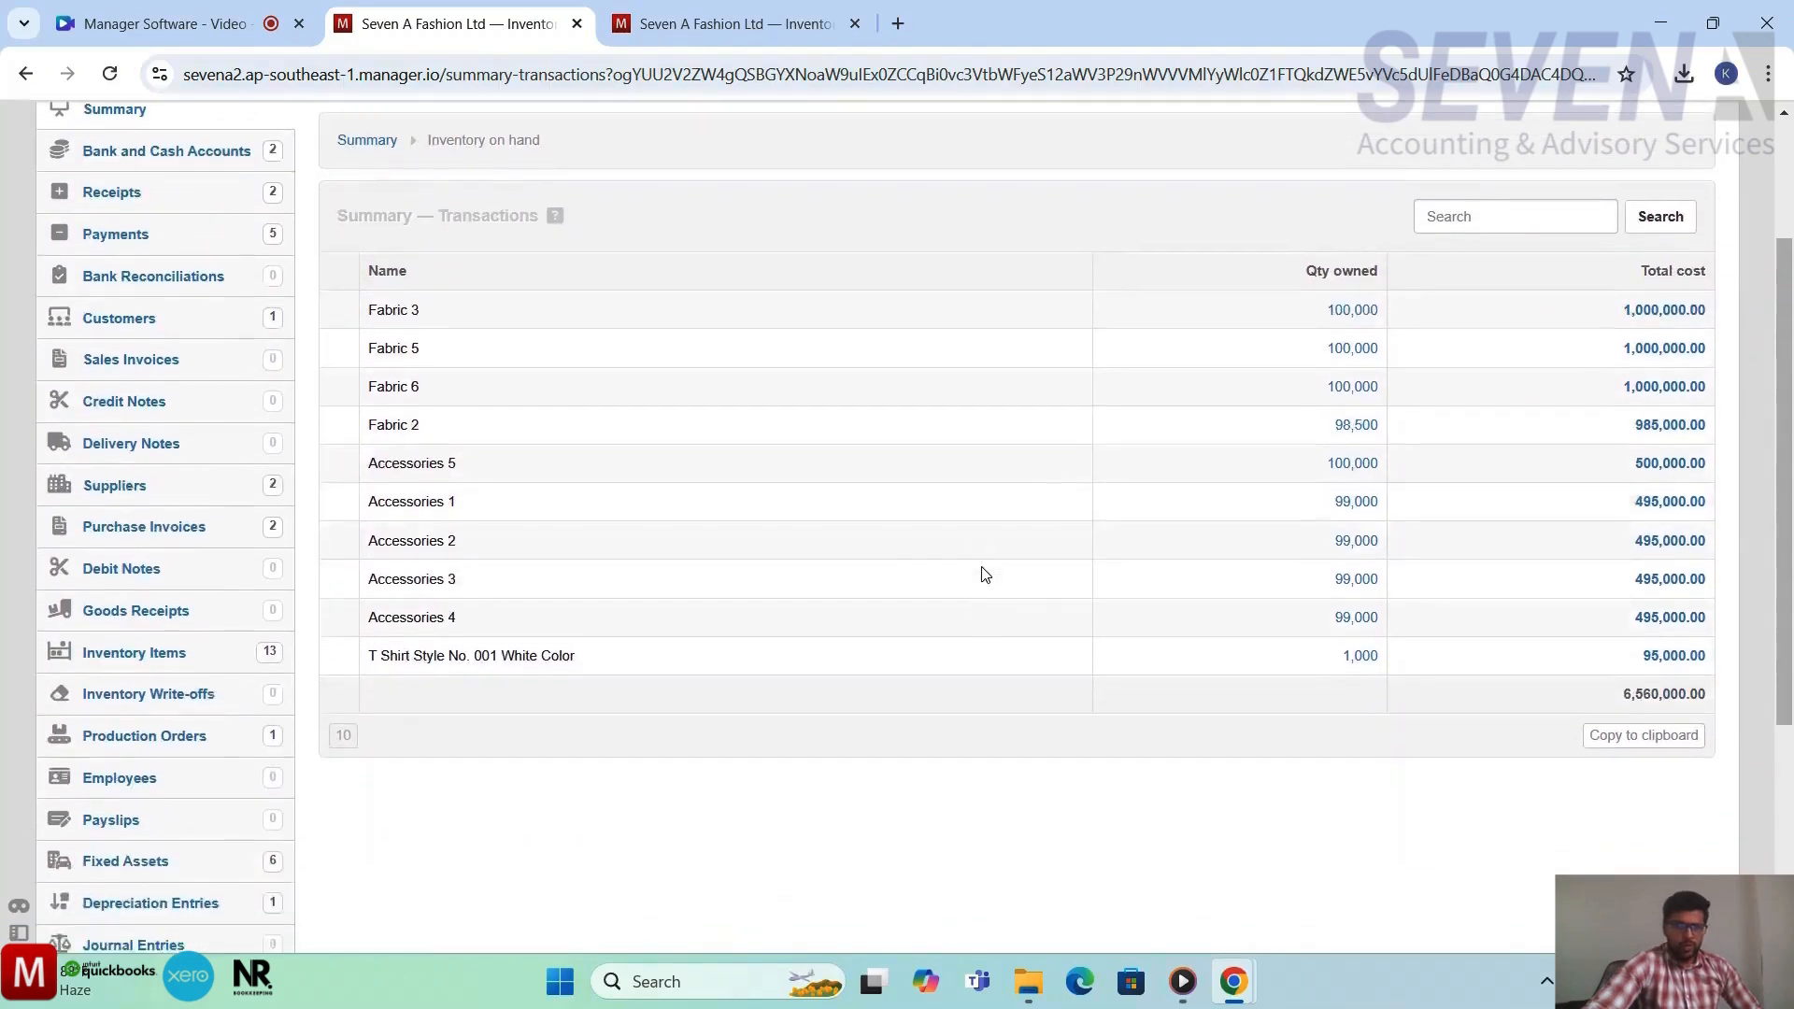
pyautogui.scroll(-2, 984, 574)
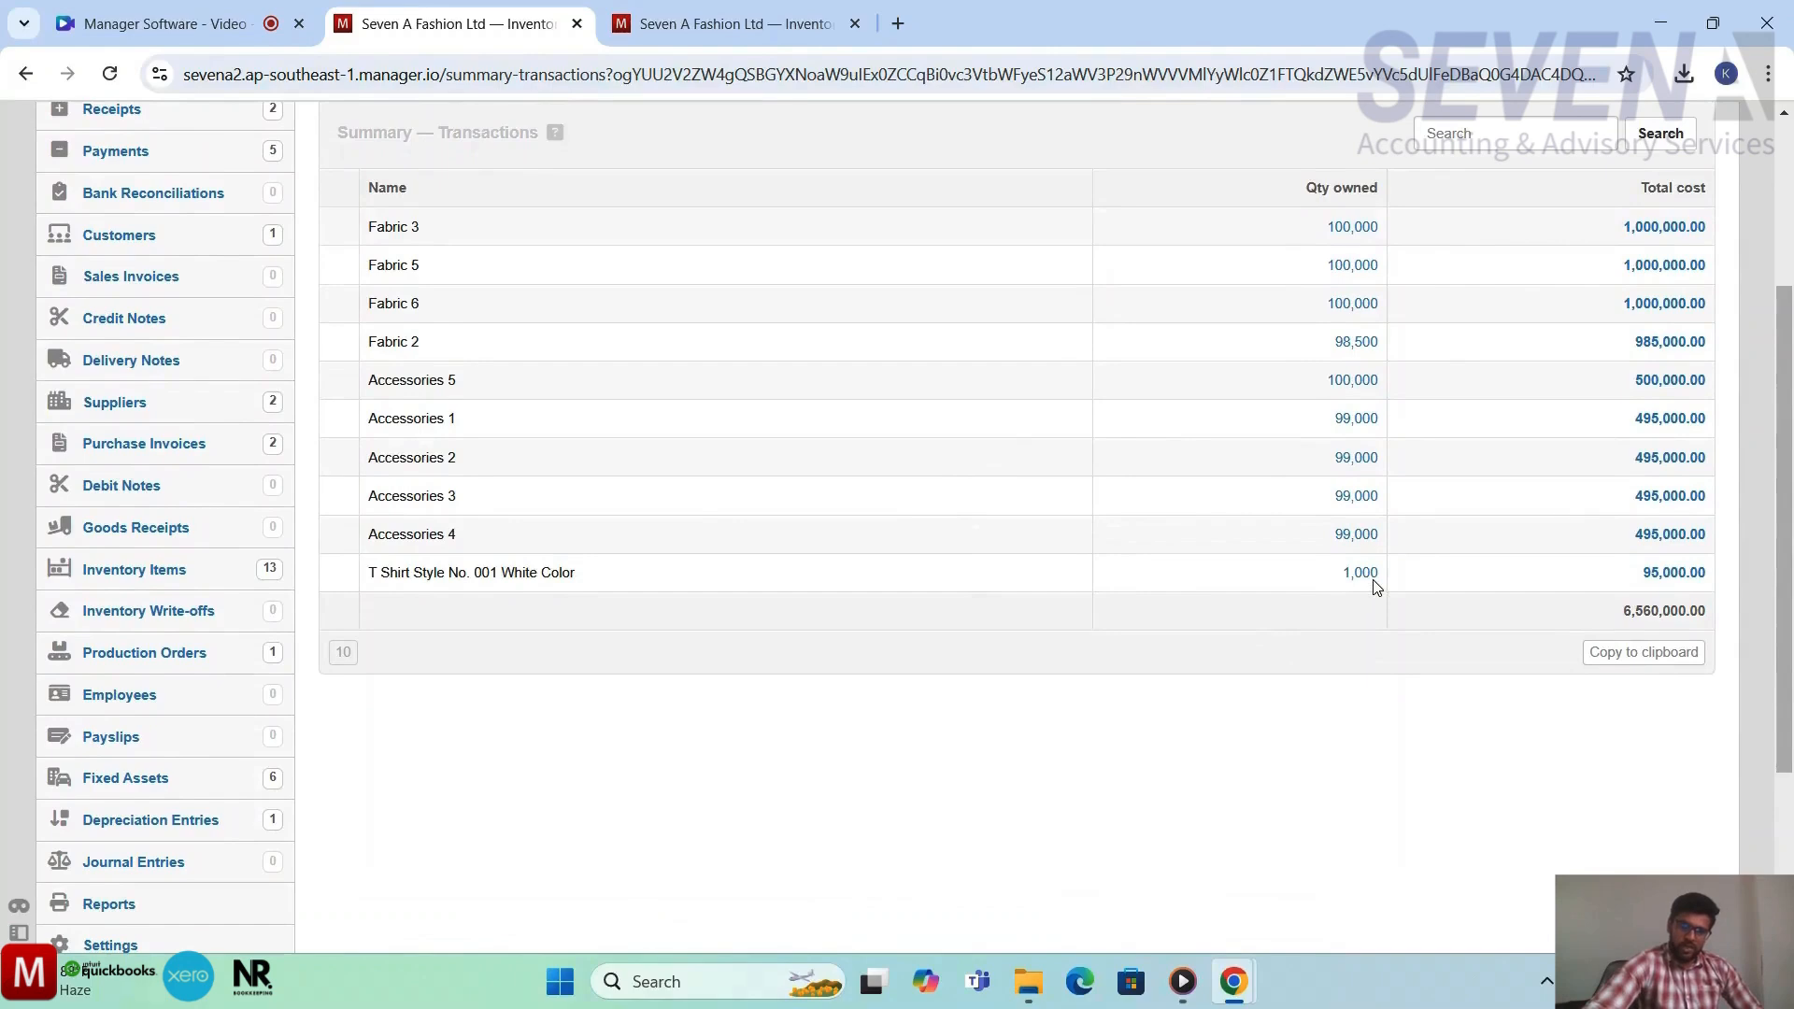
pyautogui.scroll(-2, 861, 605)
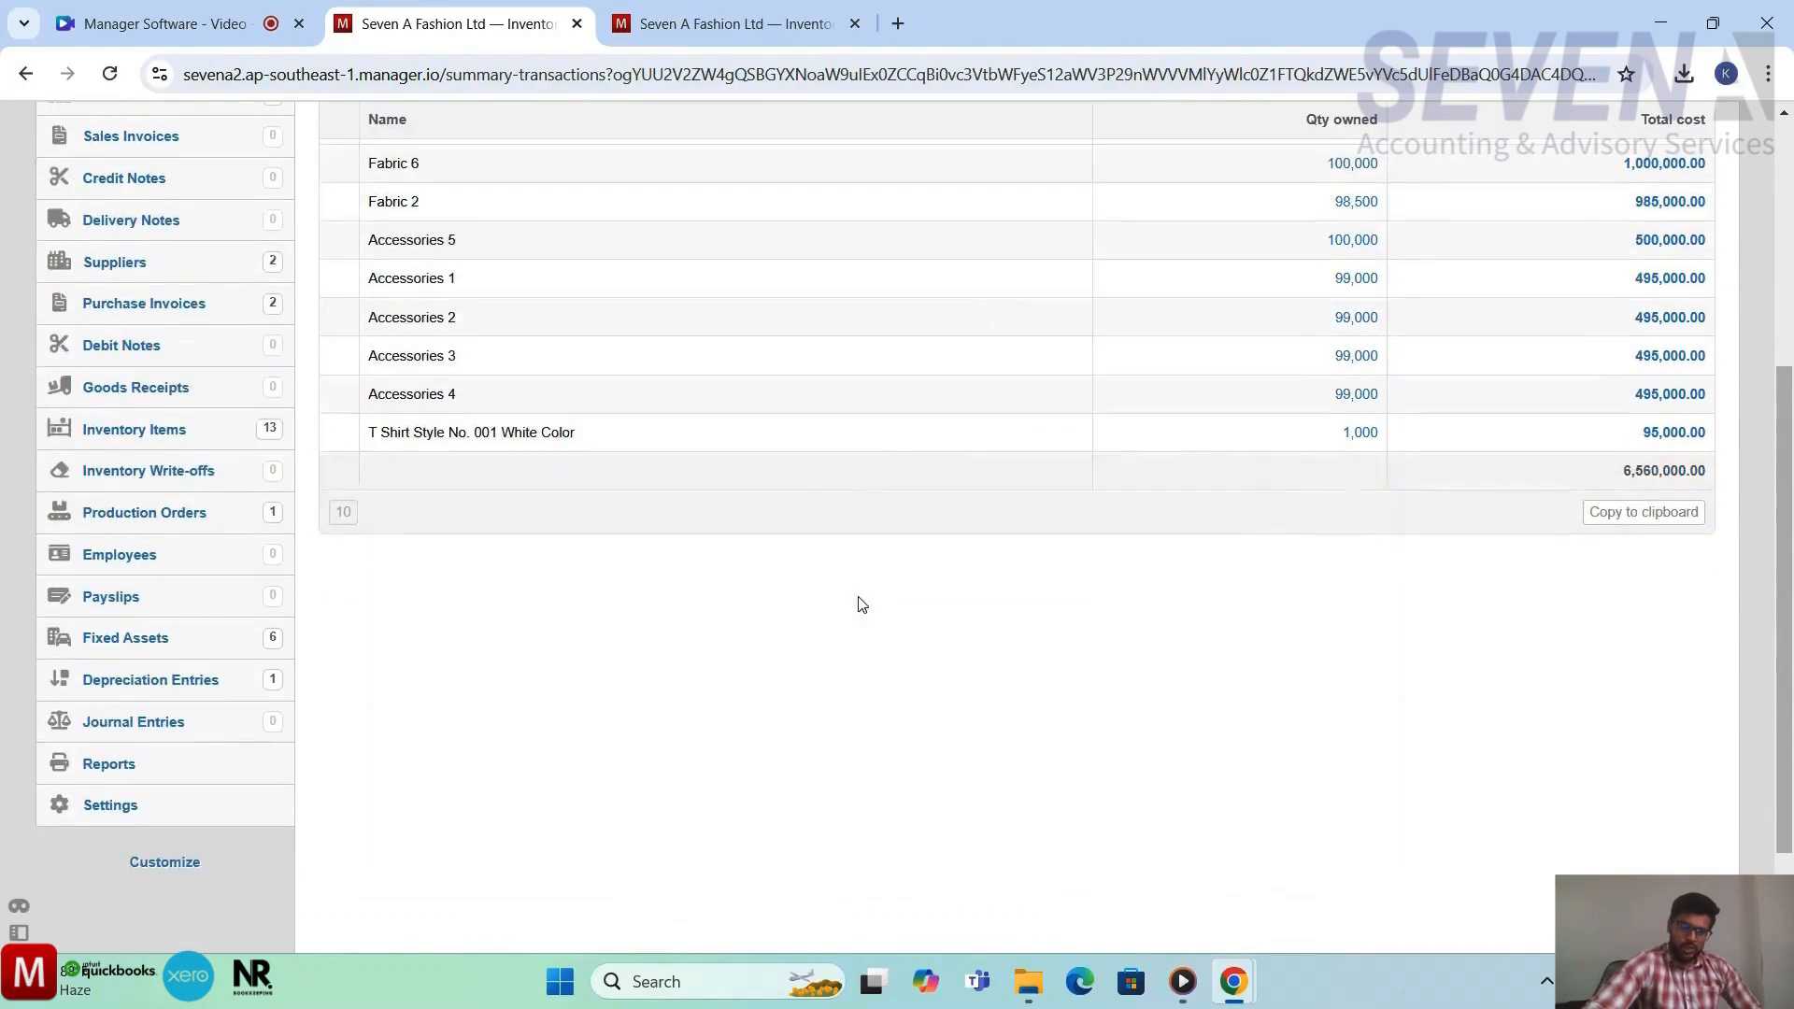
# Start a new Inventory Costing Calculation Worksheet from the inventory reports
pyautogui.click(135, 783)
pyautogui.scroll(-4, 927, 799)
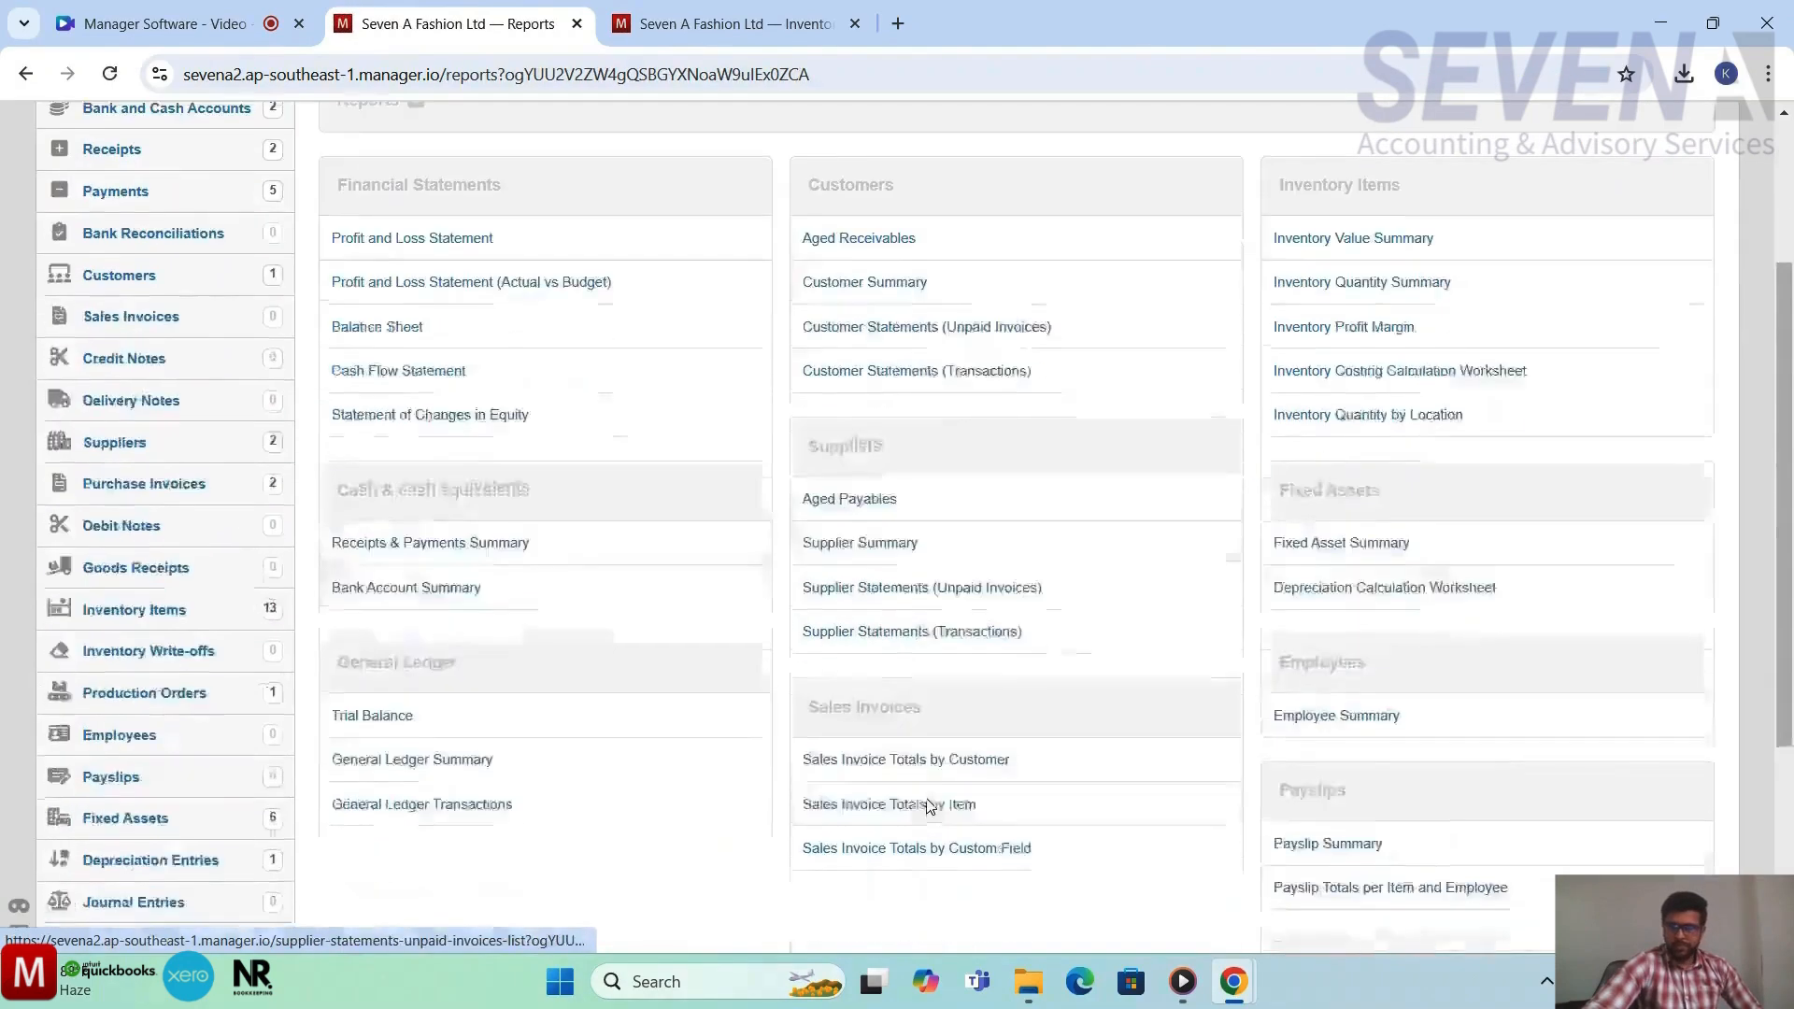
pyautogui.scroll(-2, 927, 808)
pyautogui.scroll(5, 927, 808)
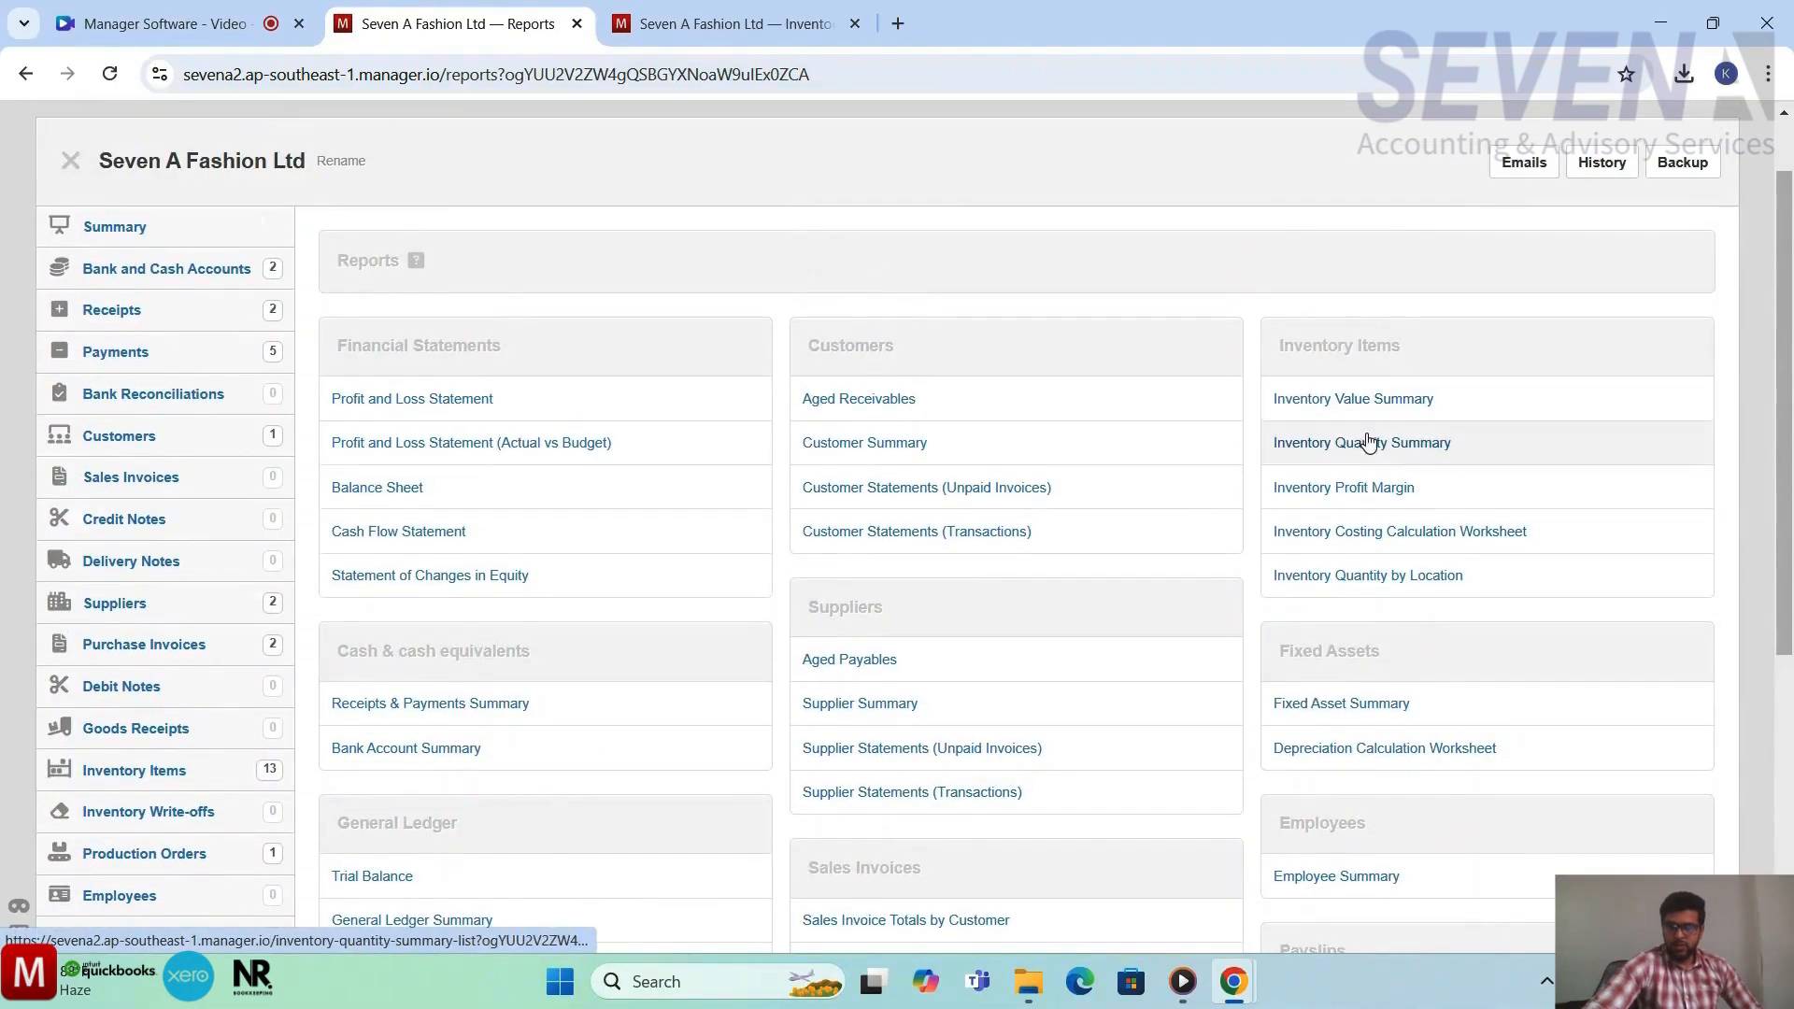
pyautogui.click(1377, 533)
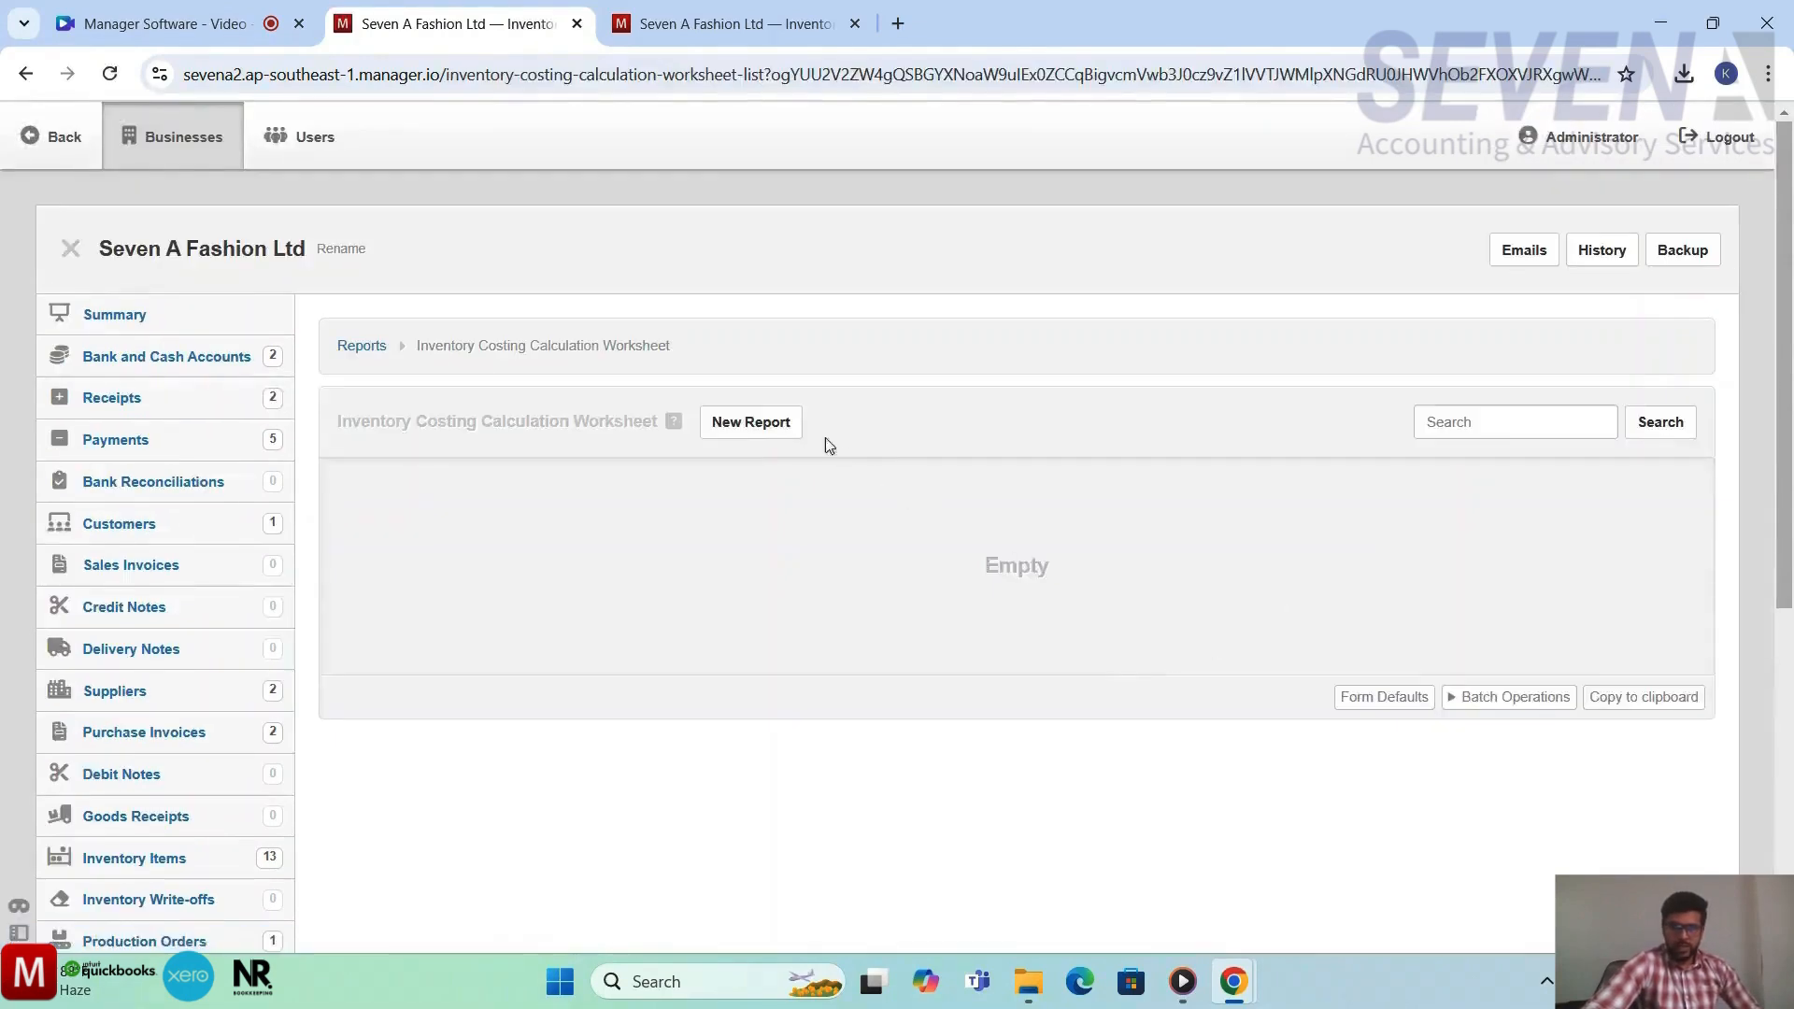
pyautogui.click(766, 422)
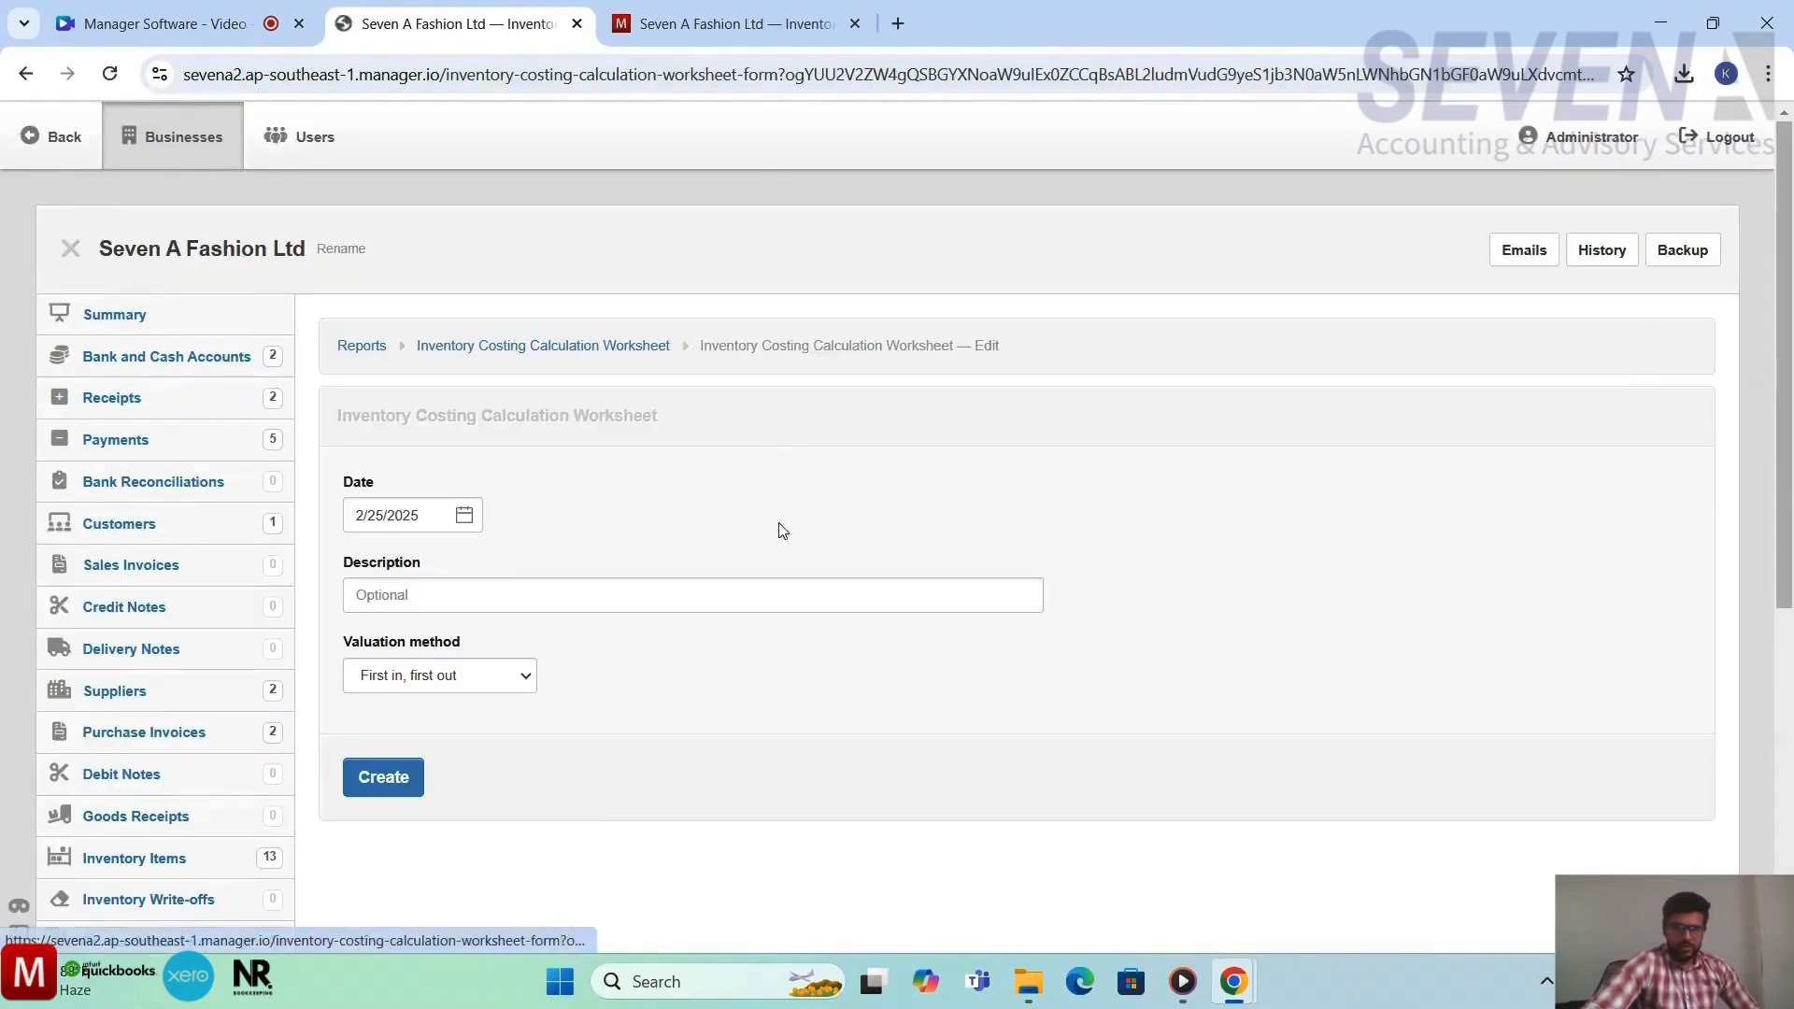
# Give the worksheet the description "hhjjj", choose the Weighted average cost valuation method and create the report
pyautogui.click(479, 592)
pyautogui.write('hhjj')
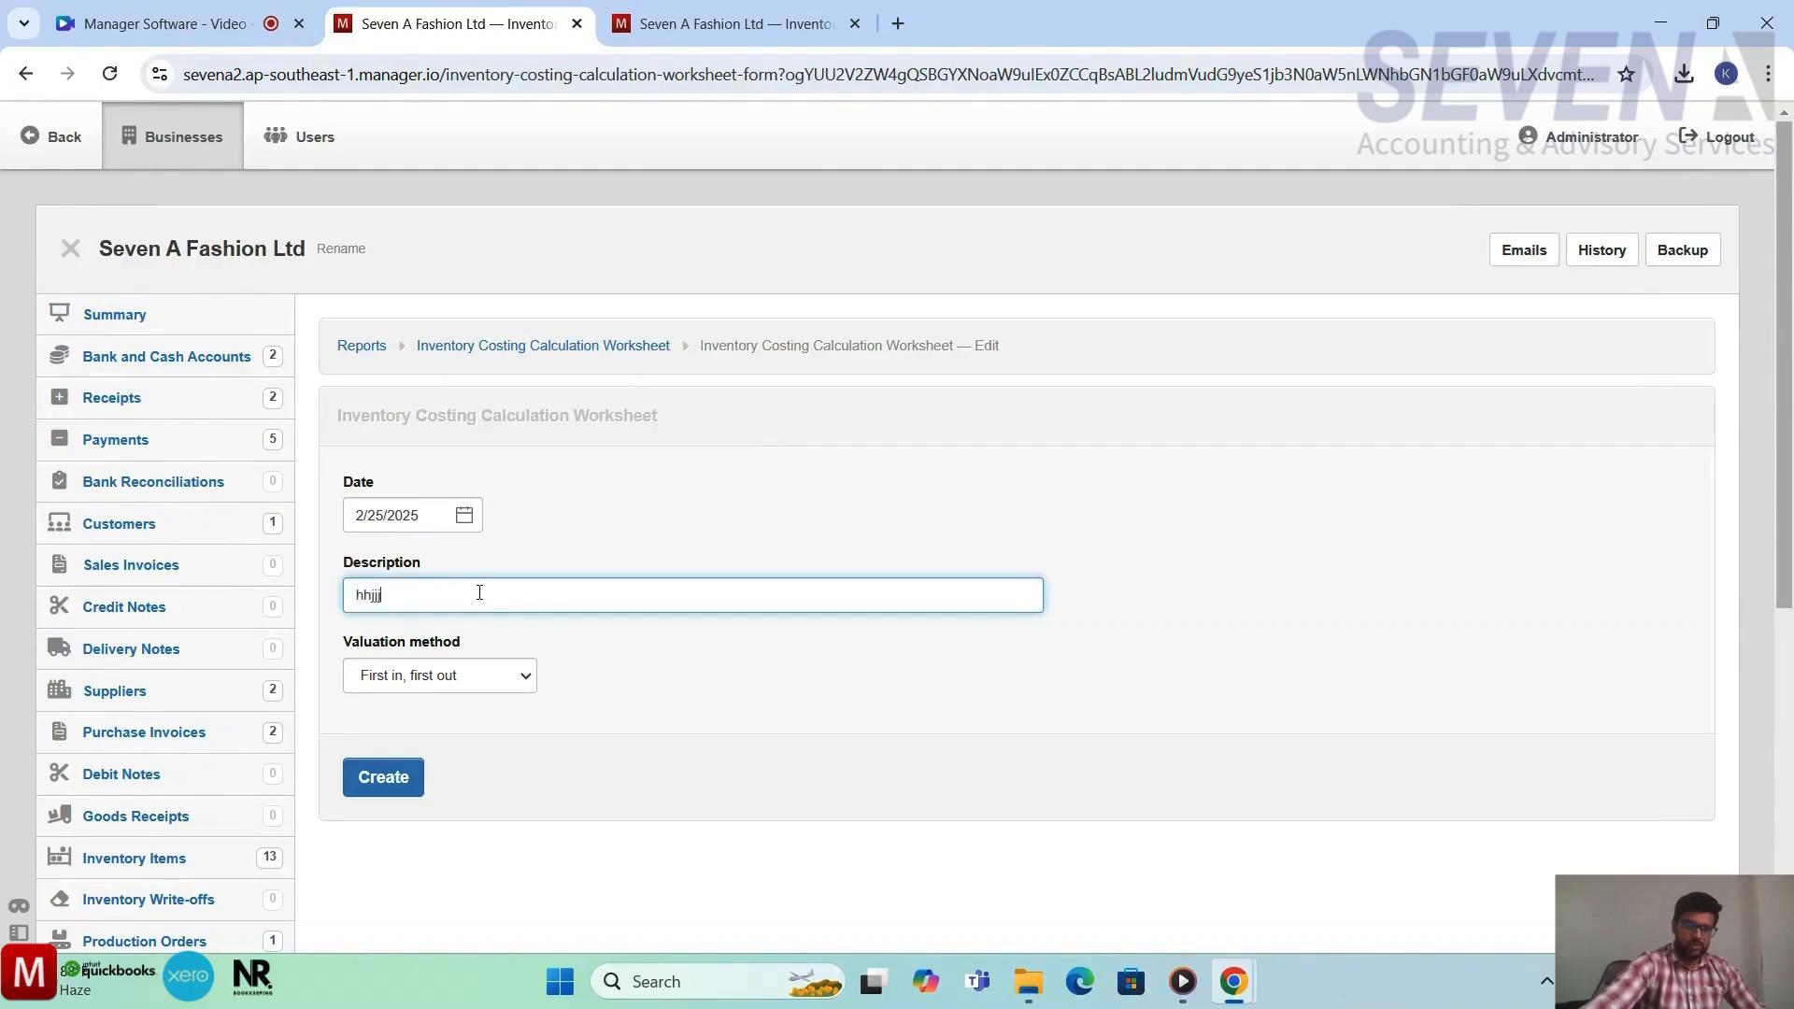
pyautogui.click(449, 673)
pyautogui.click(443, 736)
pyautogui.click(400, 783)
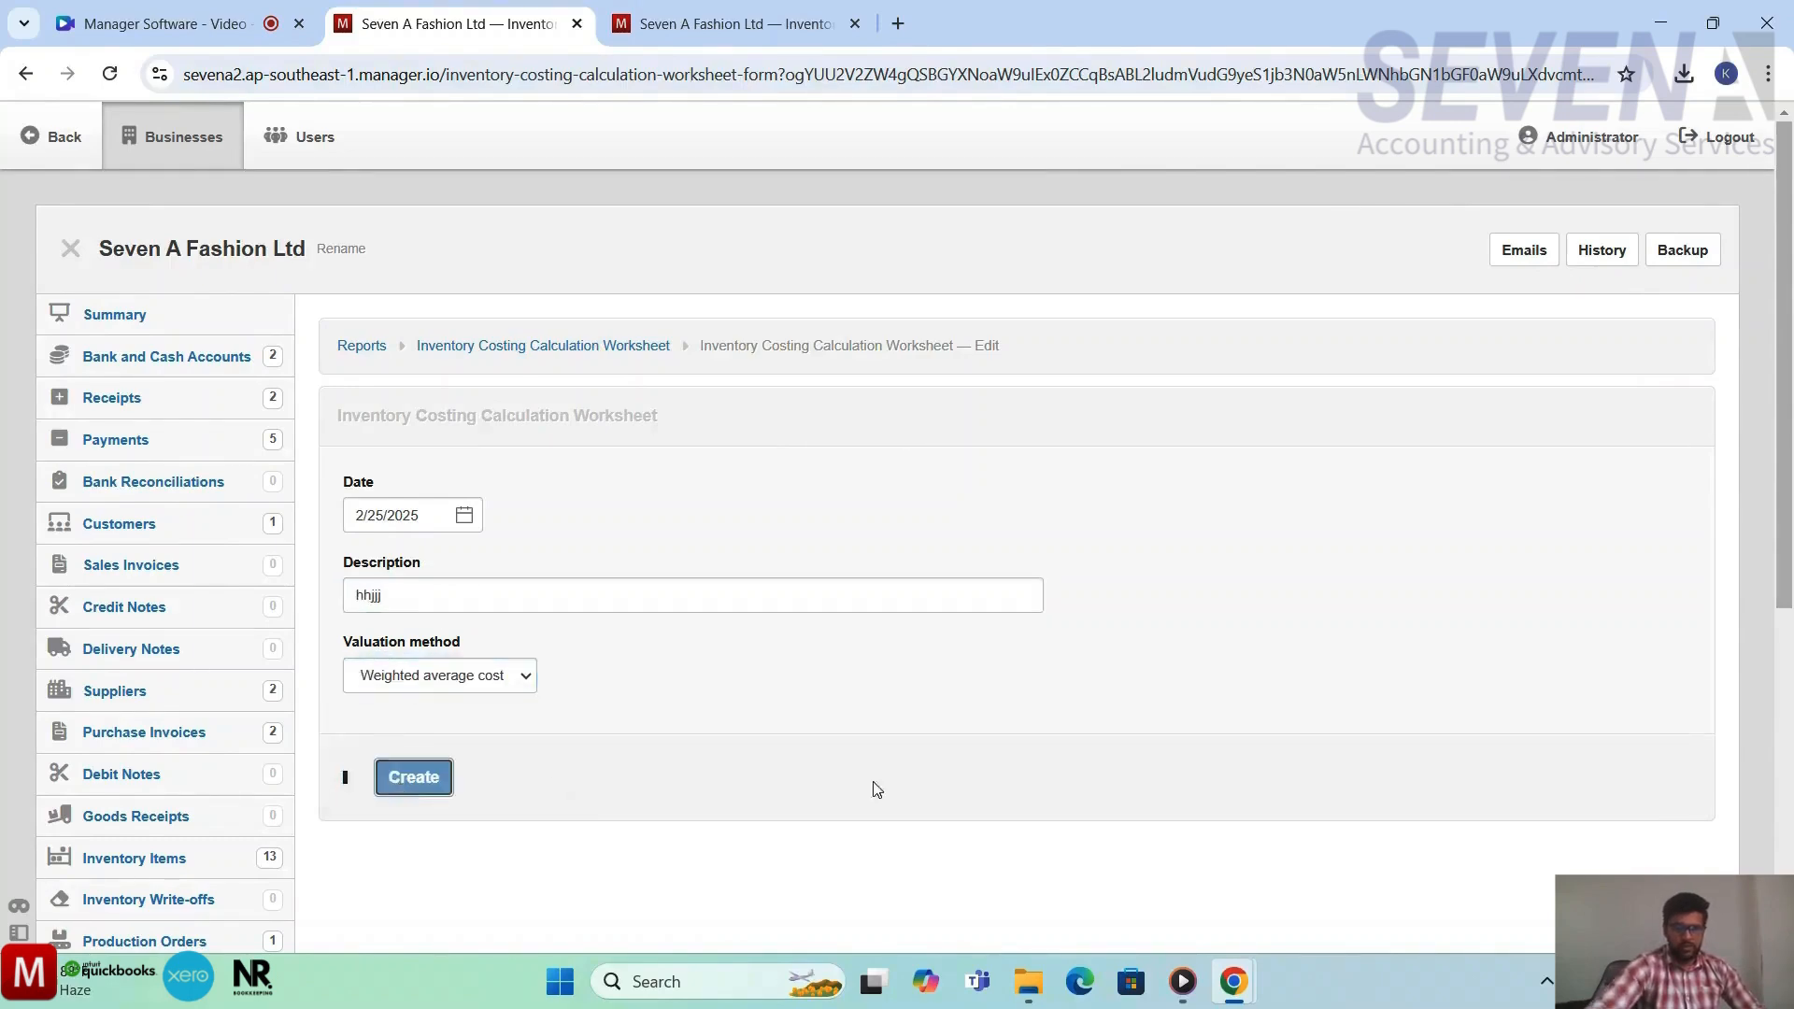
# Examine the costing worksheet for the average unit cost of T Shirt Style No. 001 White Color
pyautogui.scroll(-2, 911, 783)
pyautogui.scroll(-2, 911, 783)
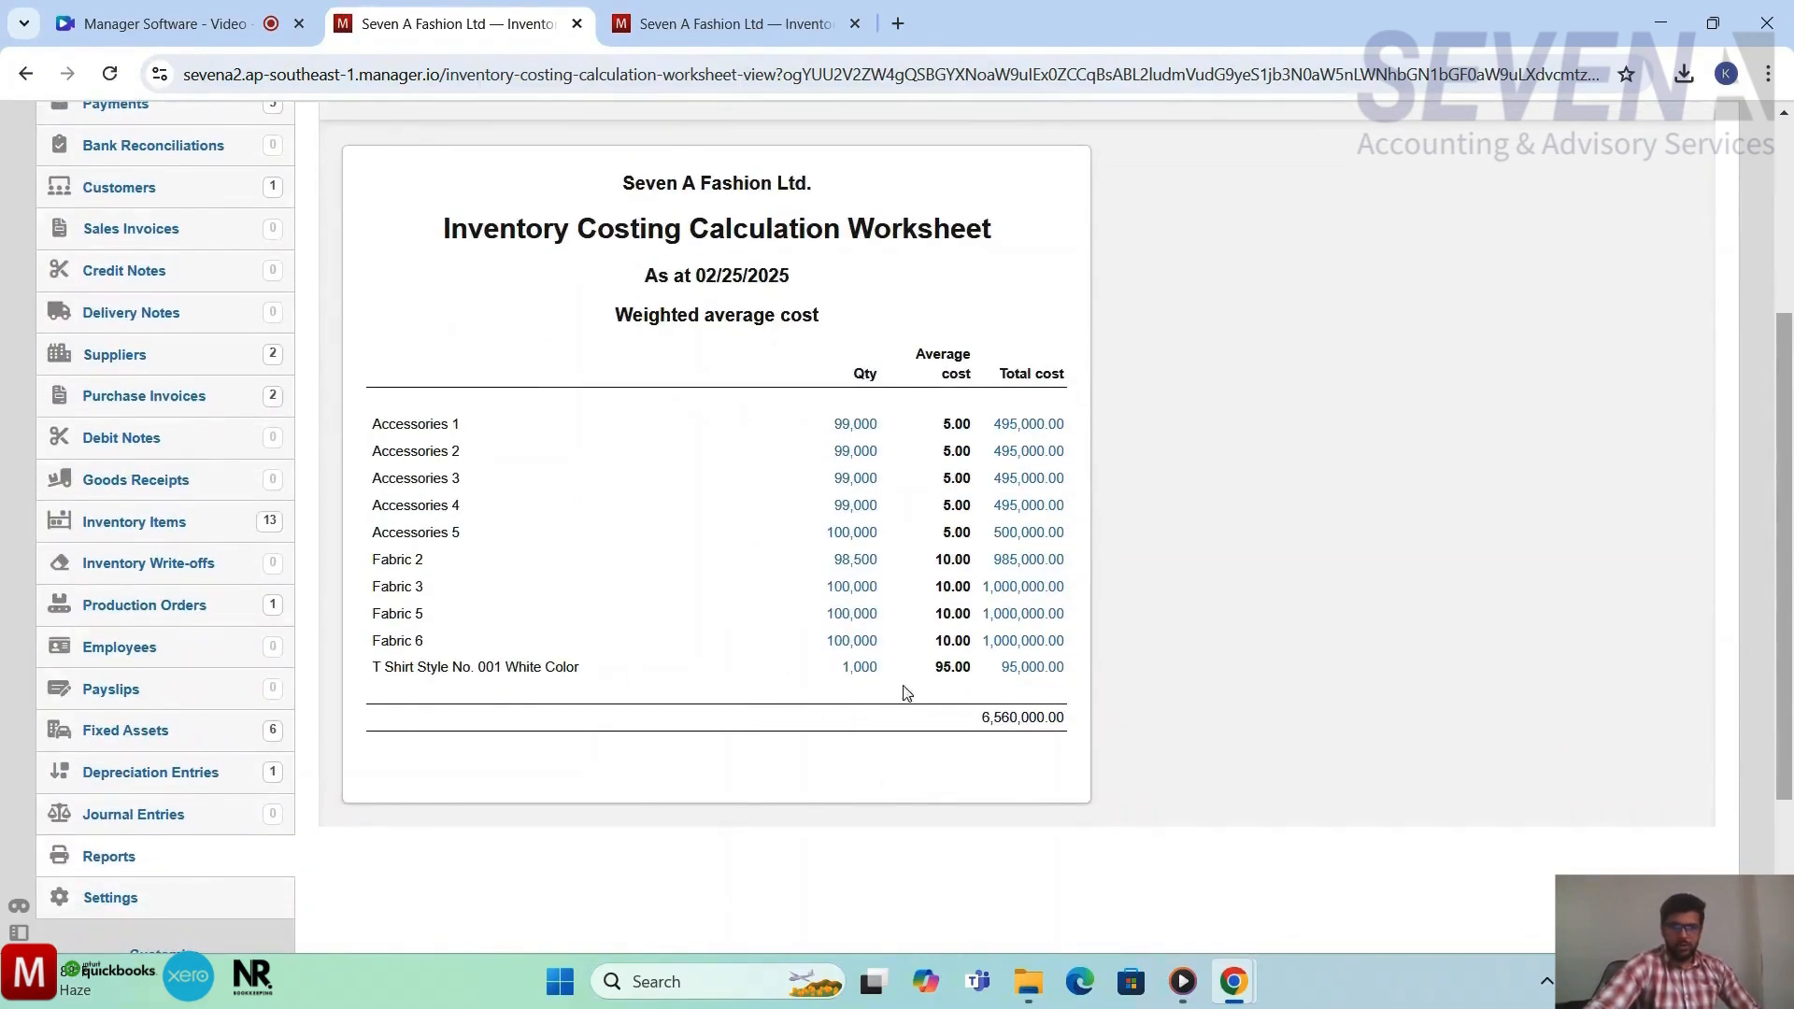
pyautogui.moveTo(962, 667); pyautogui.dragTo(922, 676)
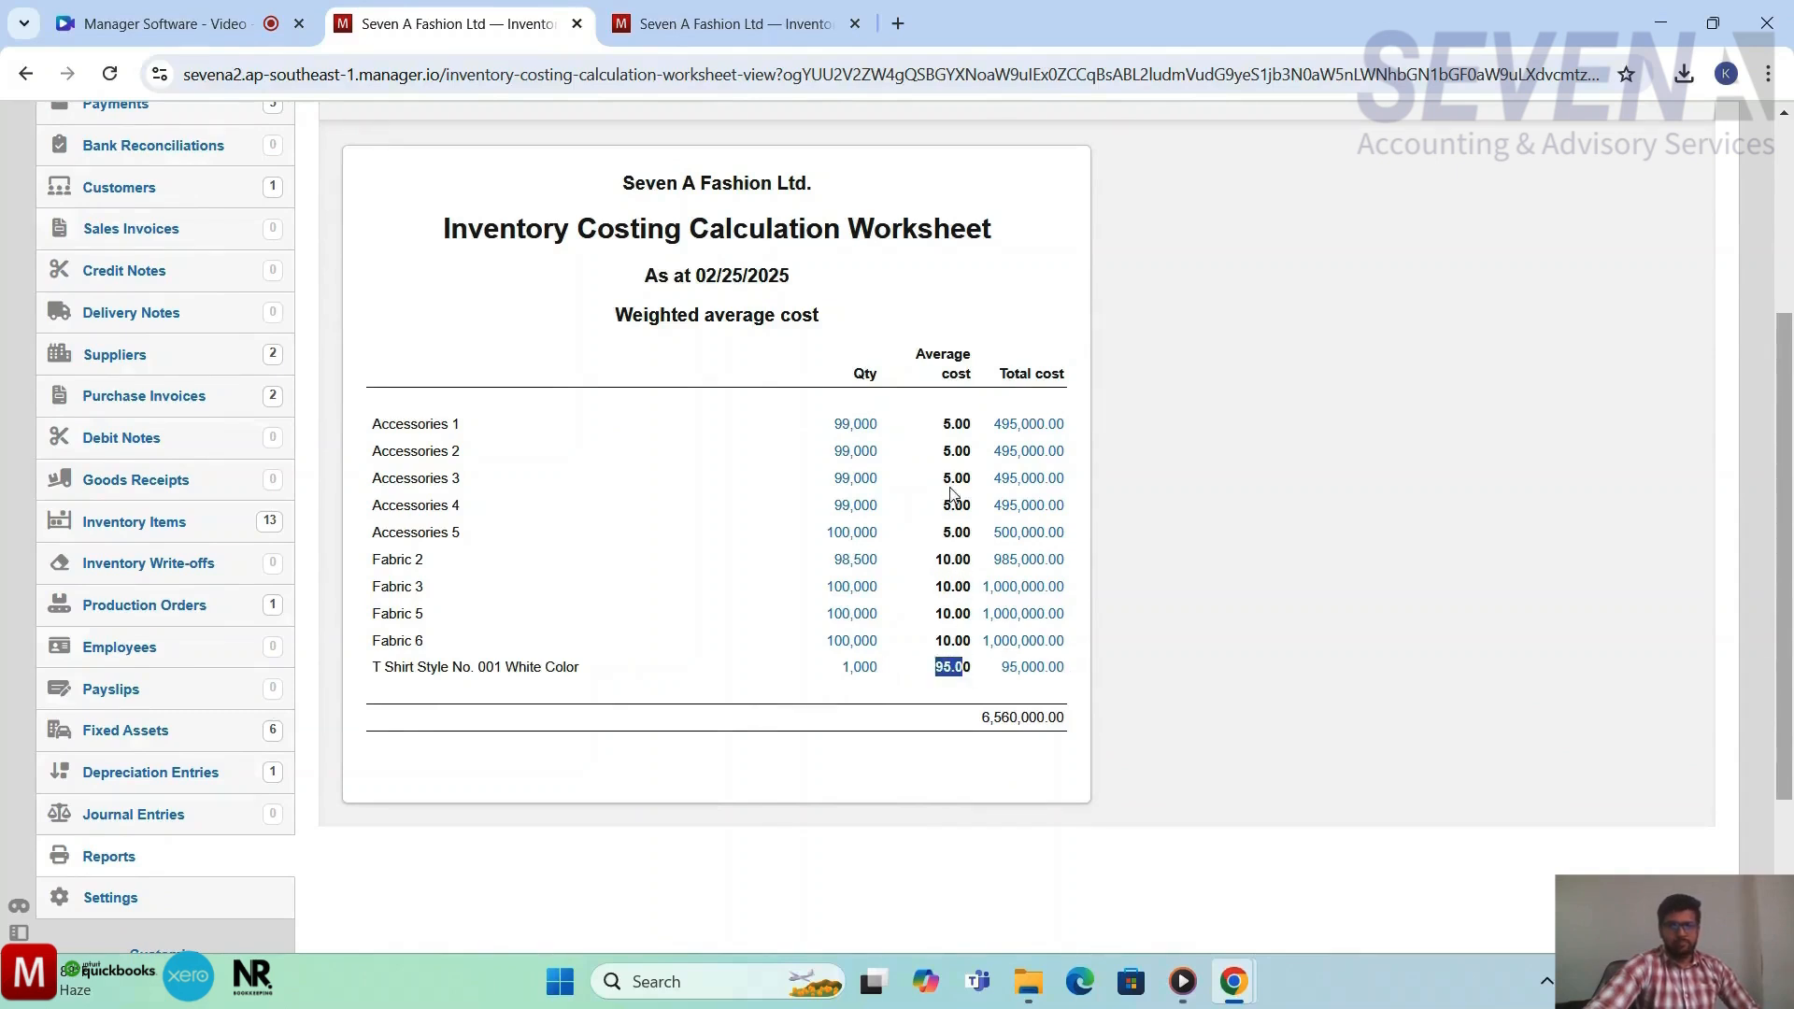
pyautogui.click(955, 746)
pyautogui.scroll(3, 402, 292)
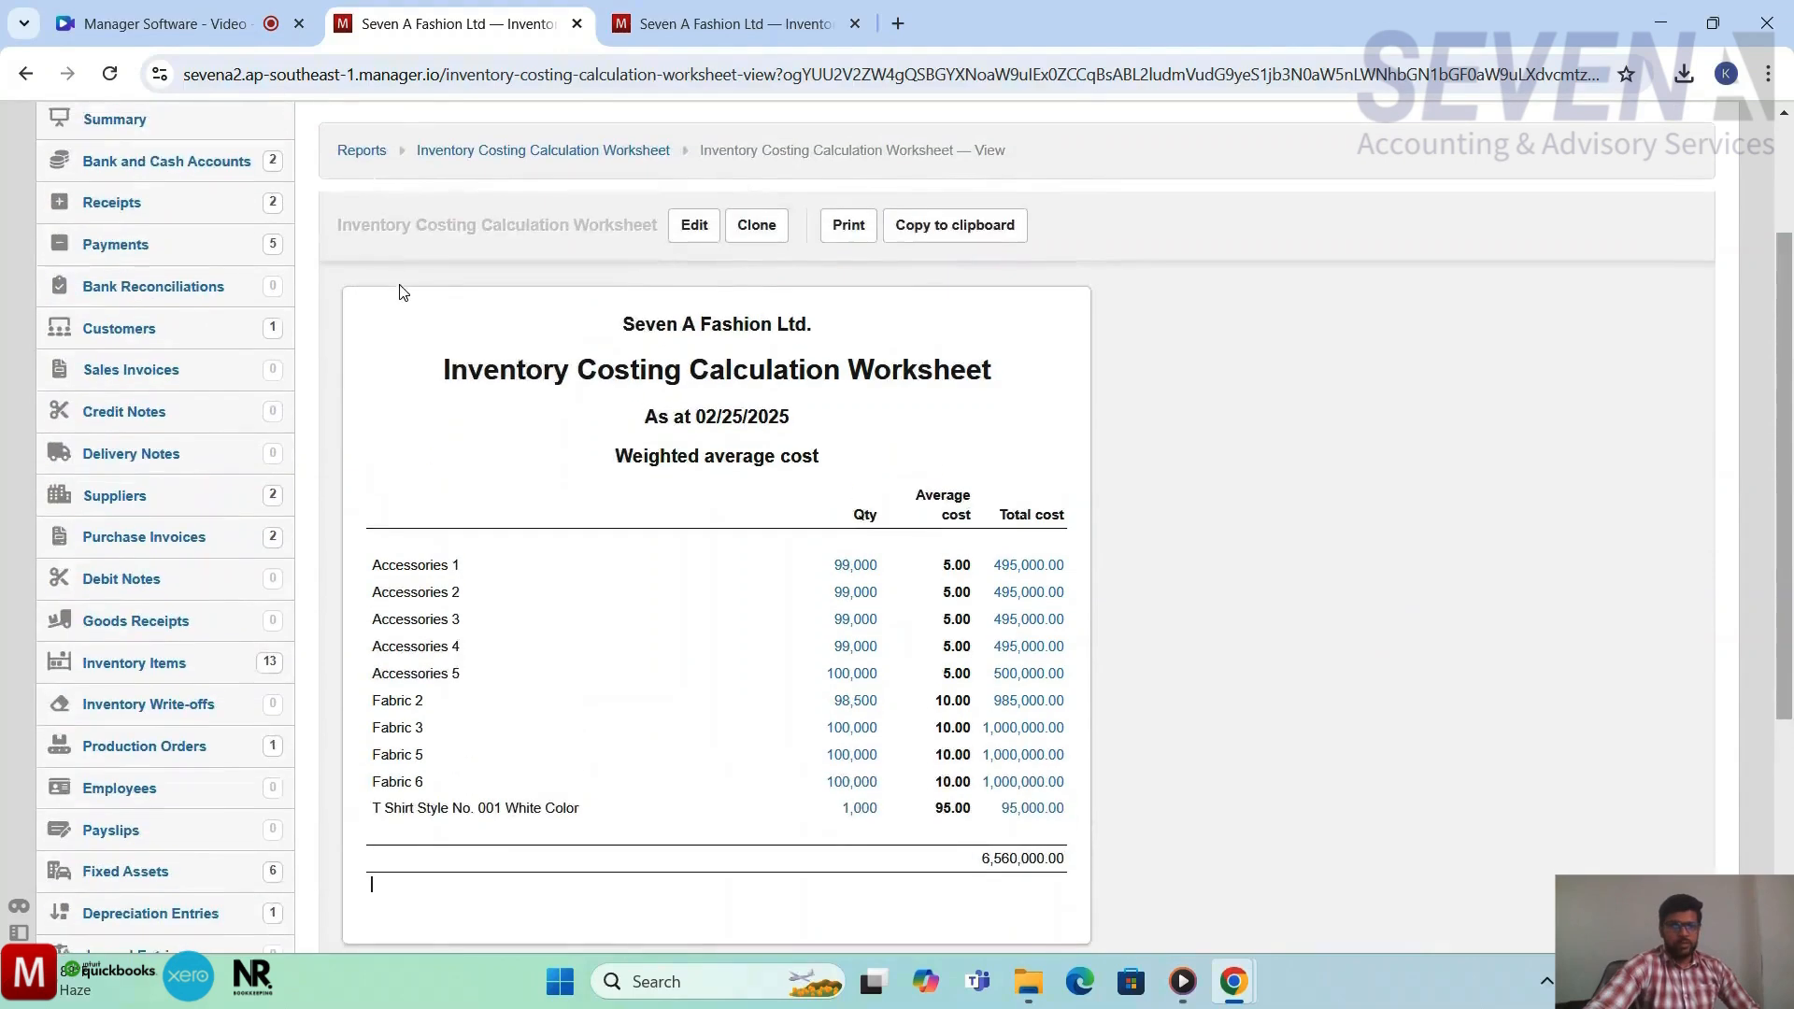
# Return to the business summary and check the balance sheet, income and manufacturing expense figures
pyautogui.click(93, 115)
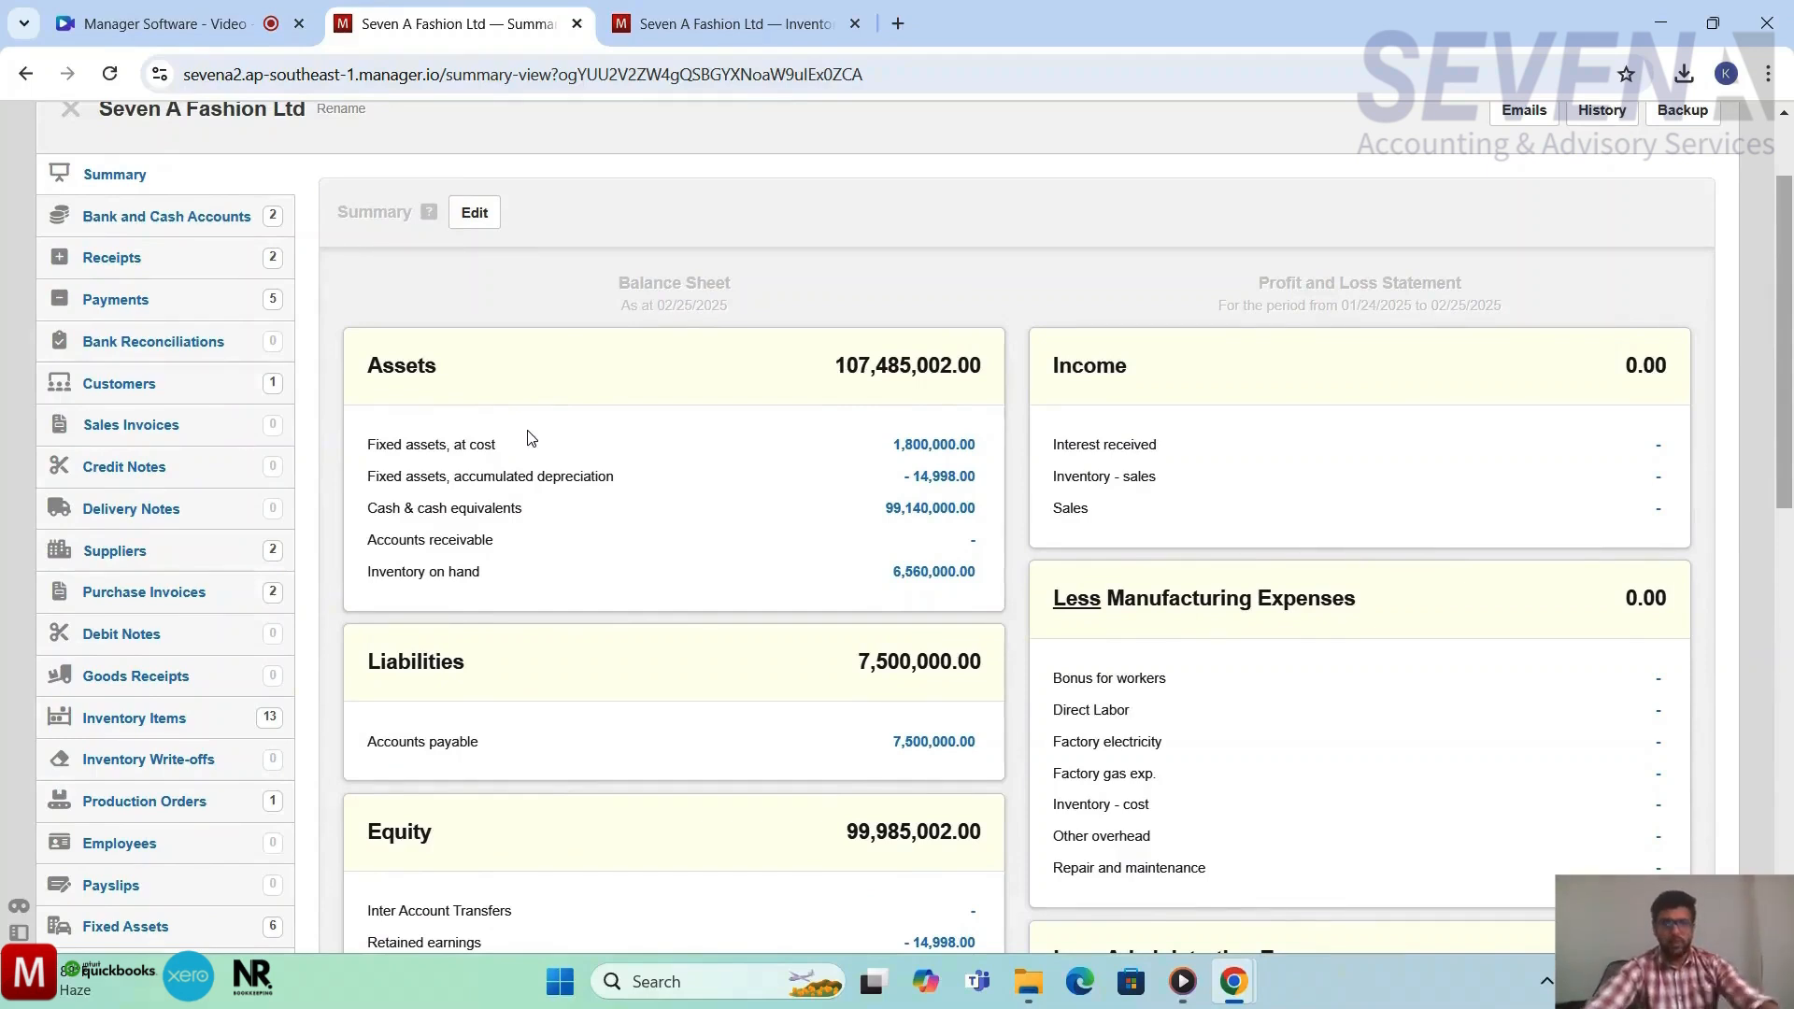
pyautogui.scroll(-1, 629, 532)
pyautogui.scroll(1, 629, 533)
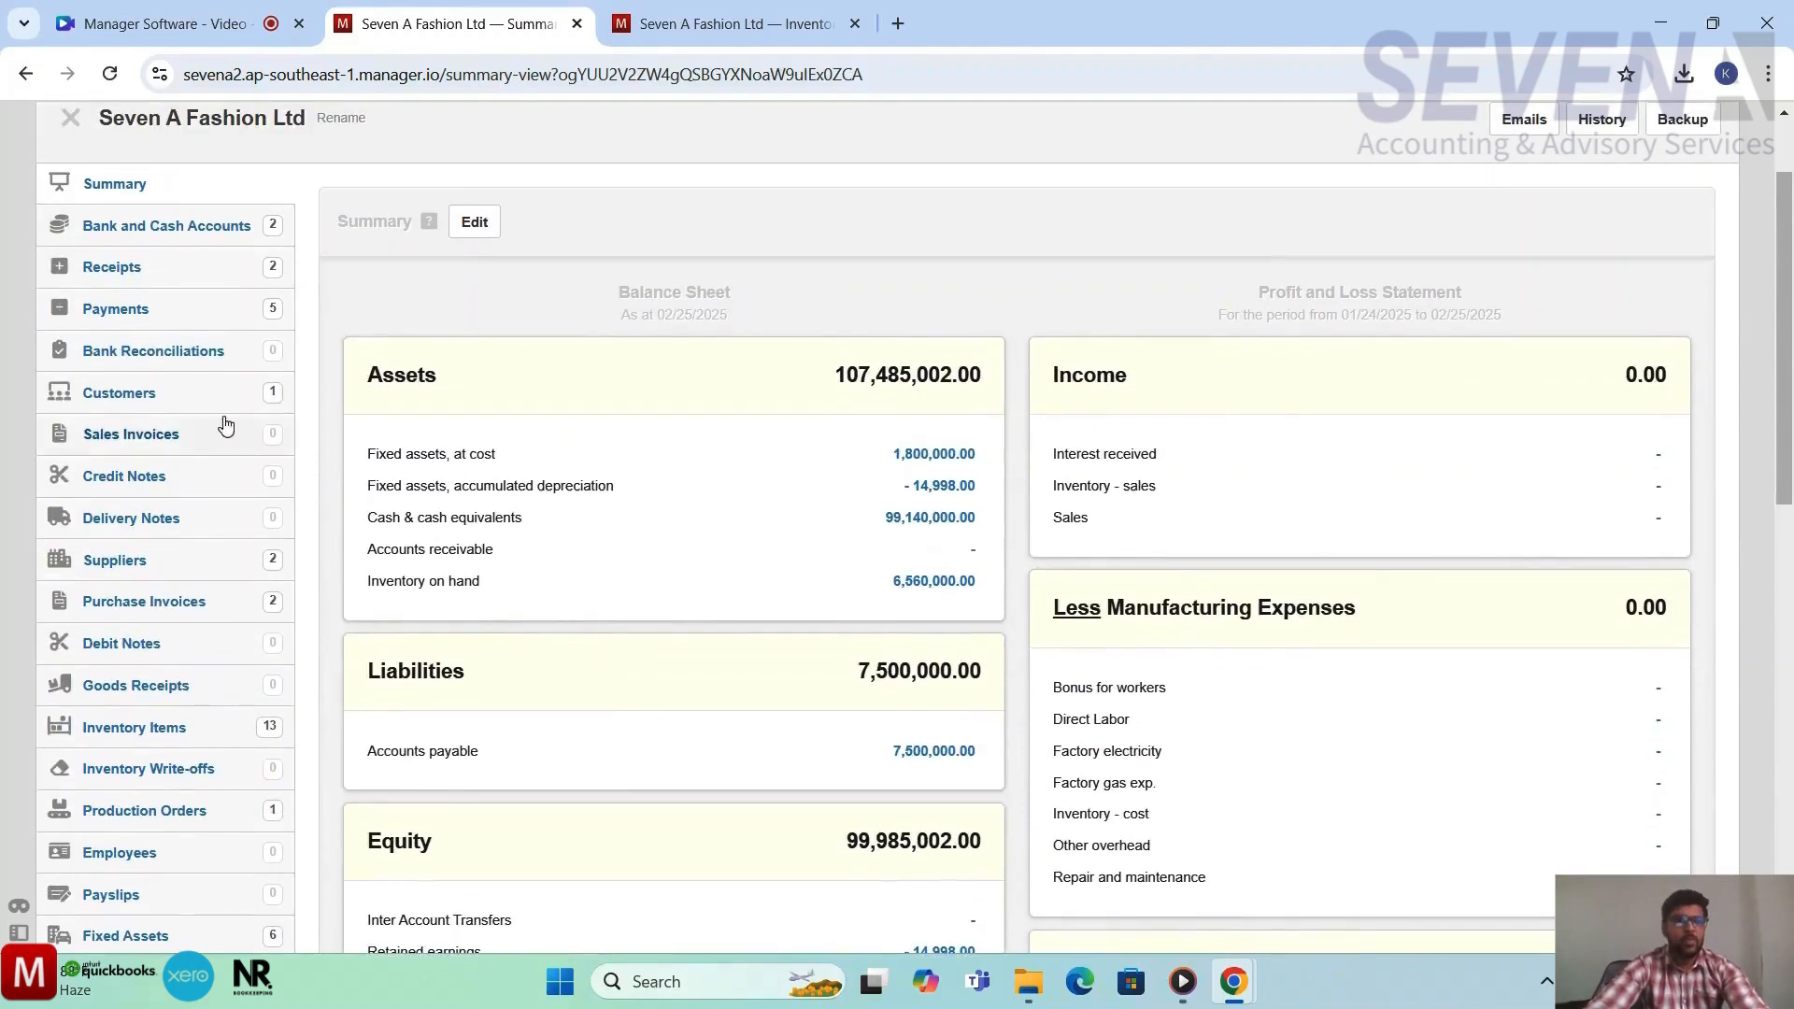
# Start a new sales invoice and select the existing customer for it
pyautogui.scroll(1, 142, 421)
pyautogui.click(136, 528)
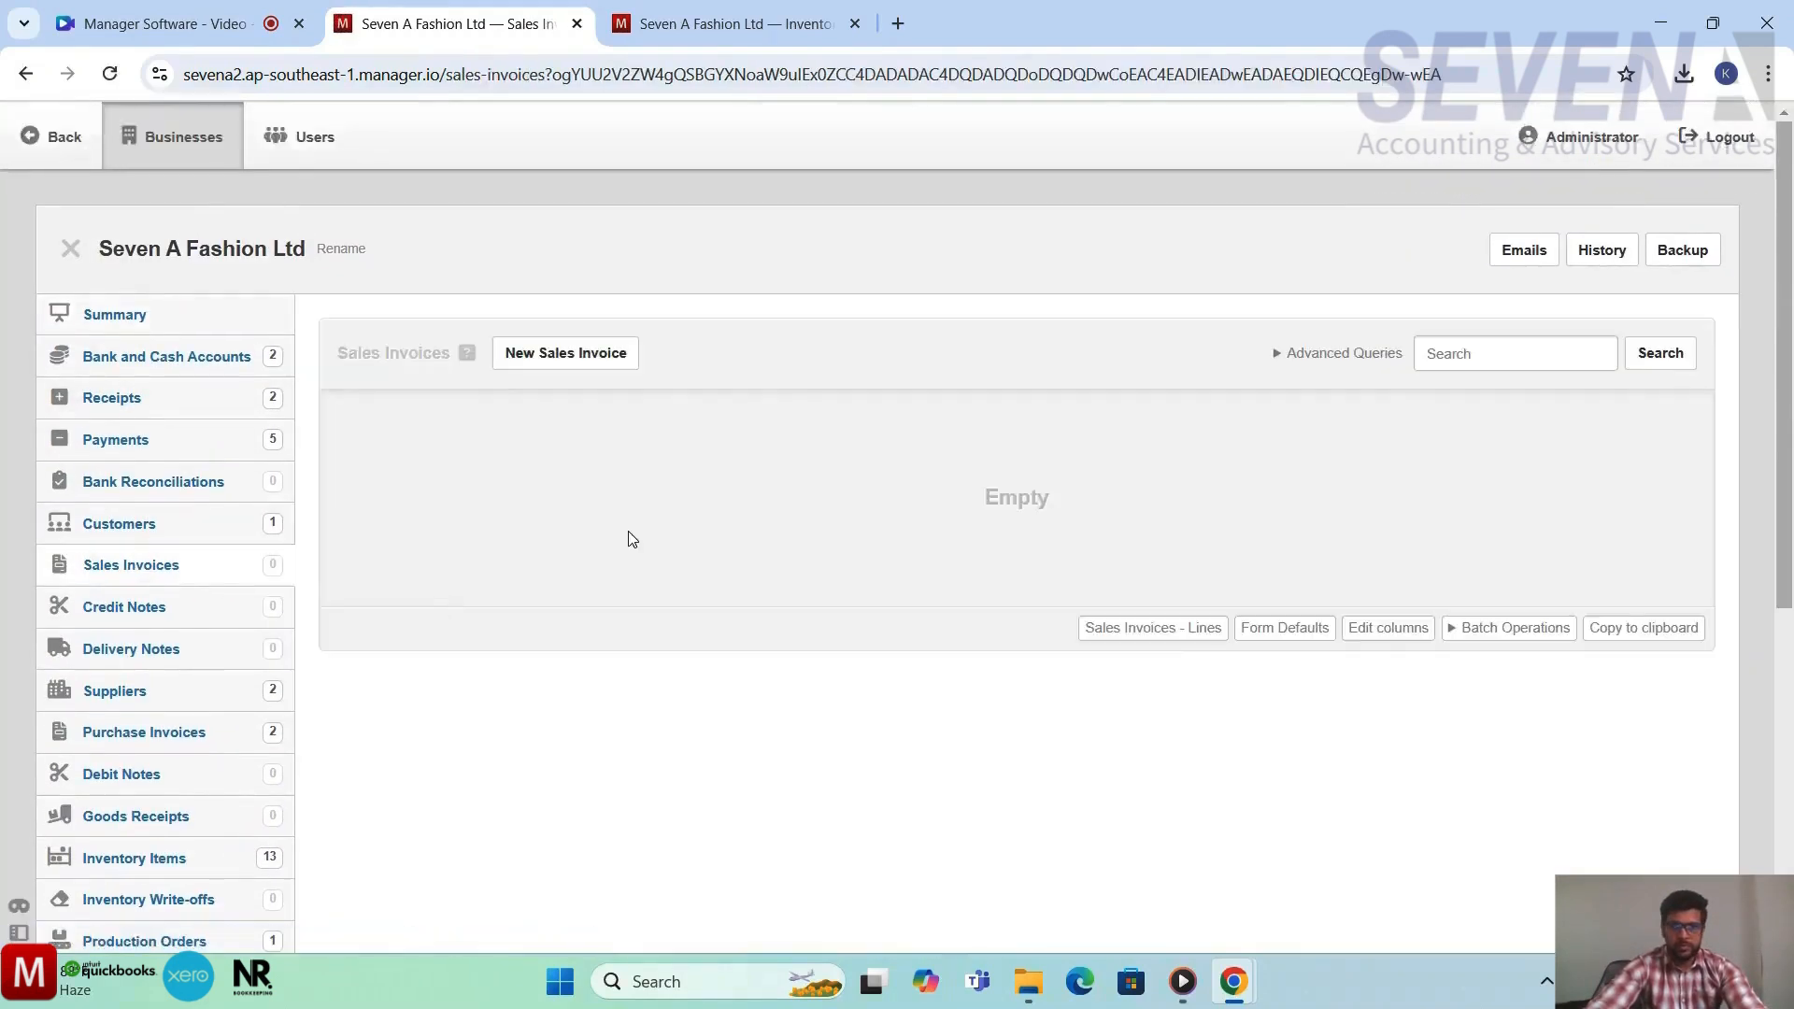
pyautogui.click(566, 364)
pyautogui.scroll(-2, 701, 484)
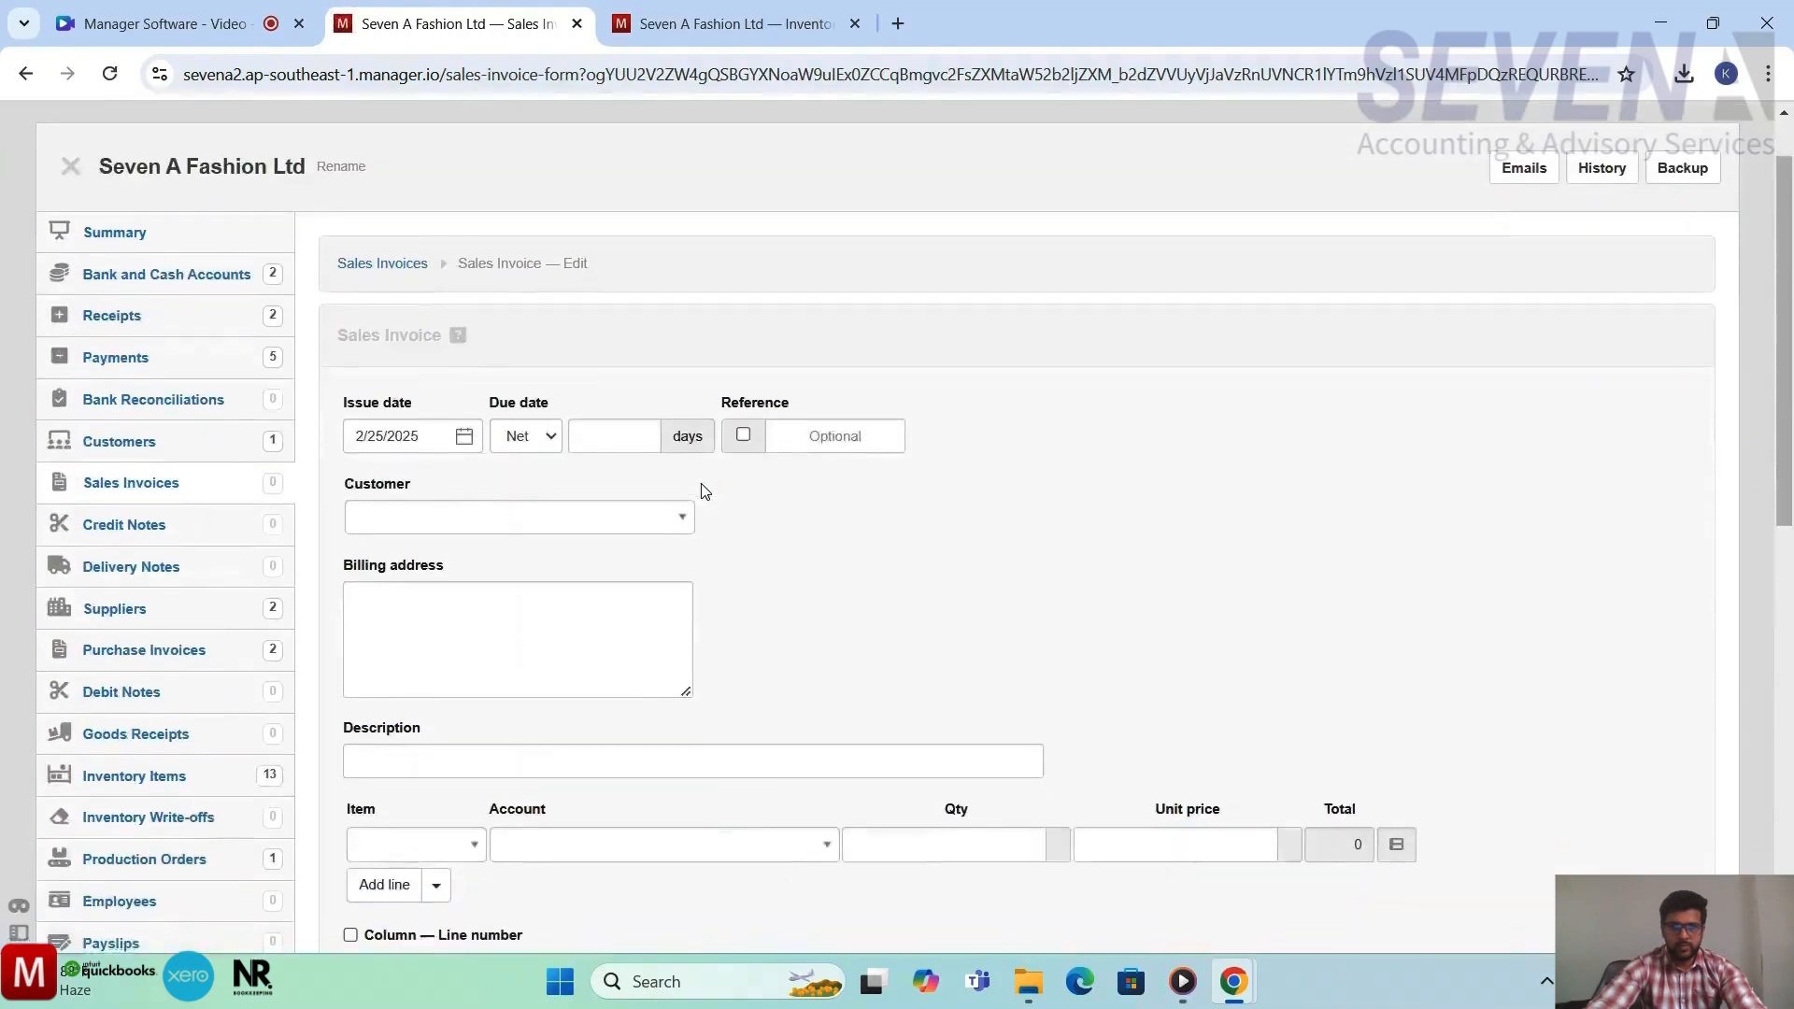
pyautogui.scroll(-1, 705, 492)
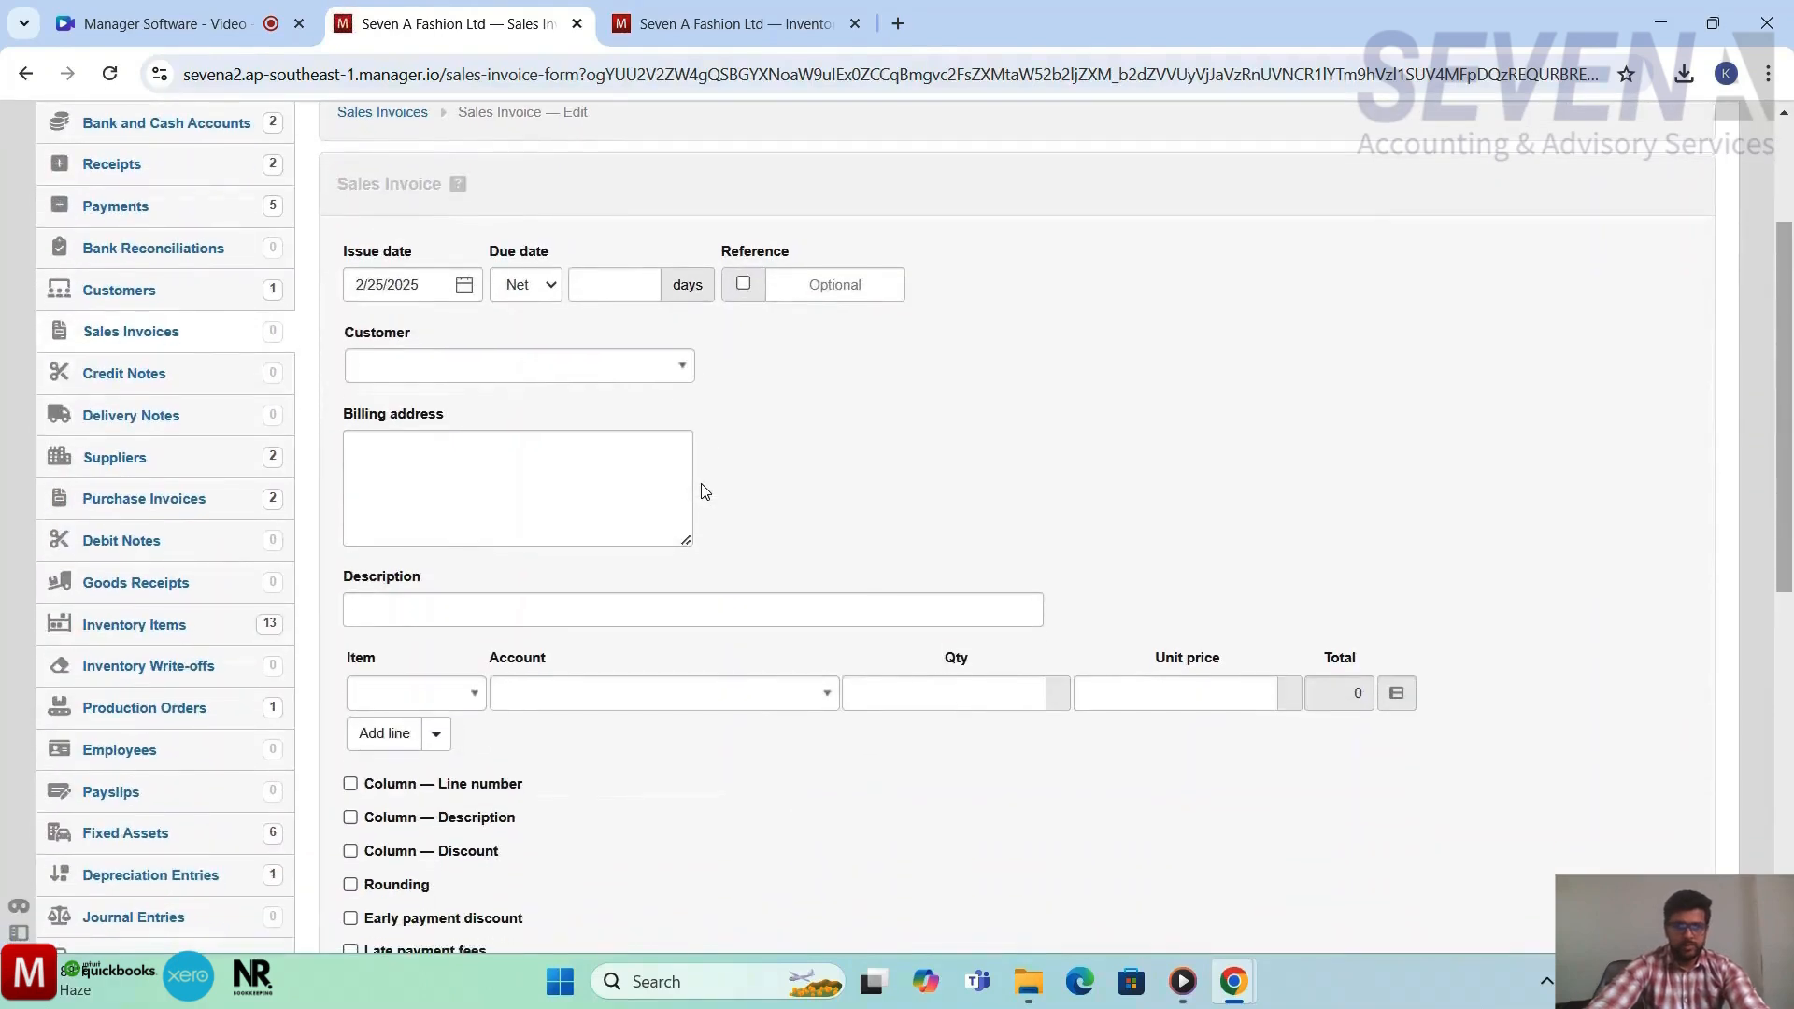
pyautogui.click(675, 379)
pyautogui.click(558, 443)
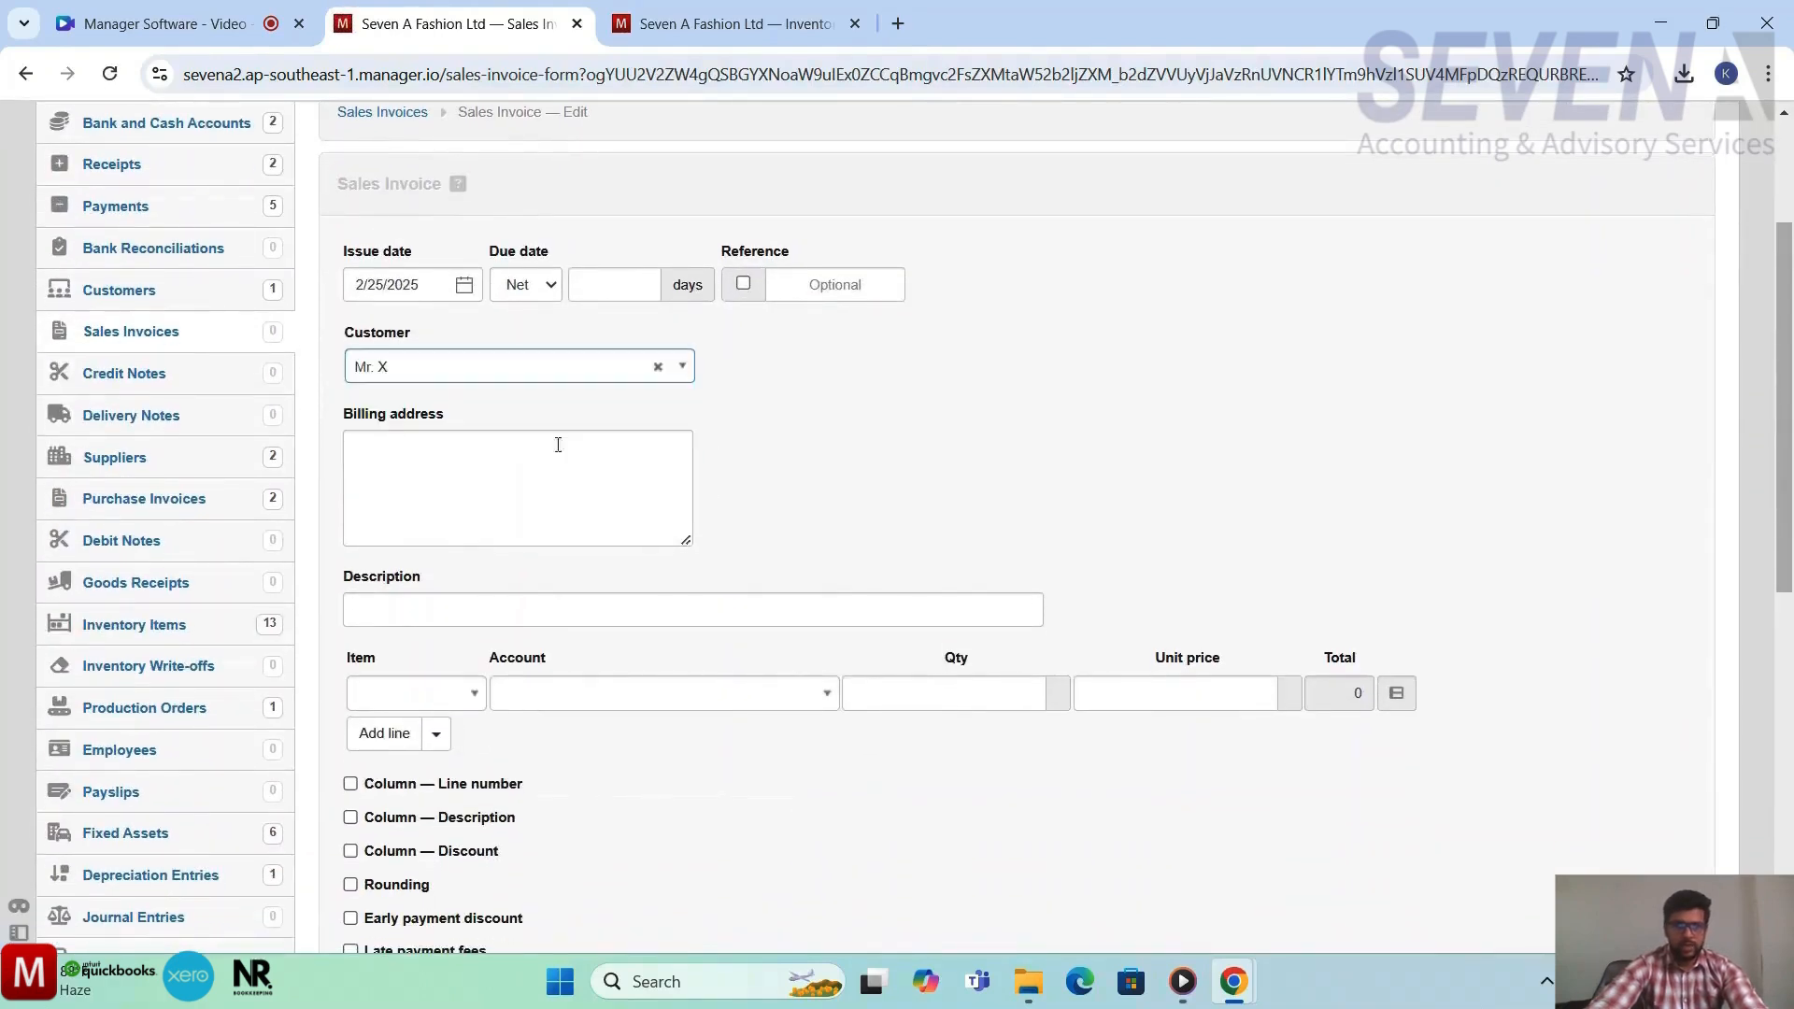
# Enter "T shirt sold to customer" as the sales invoice description
pyautogui.scroll(-3, 897, 547)
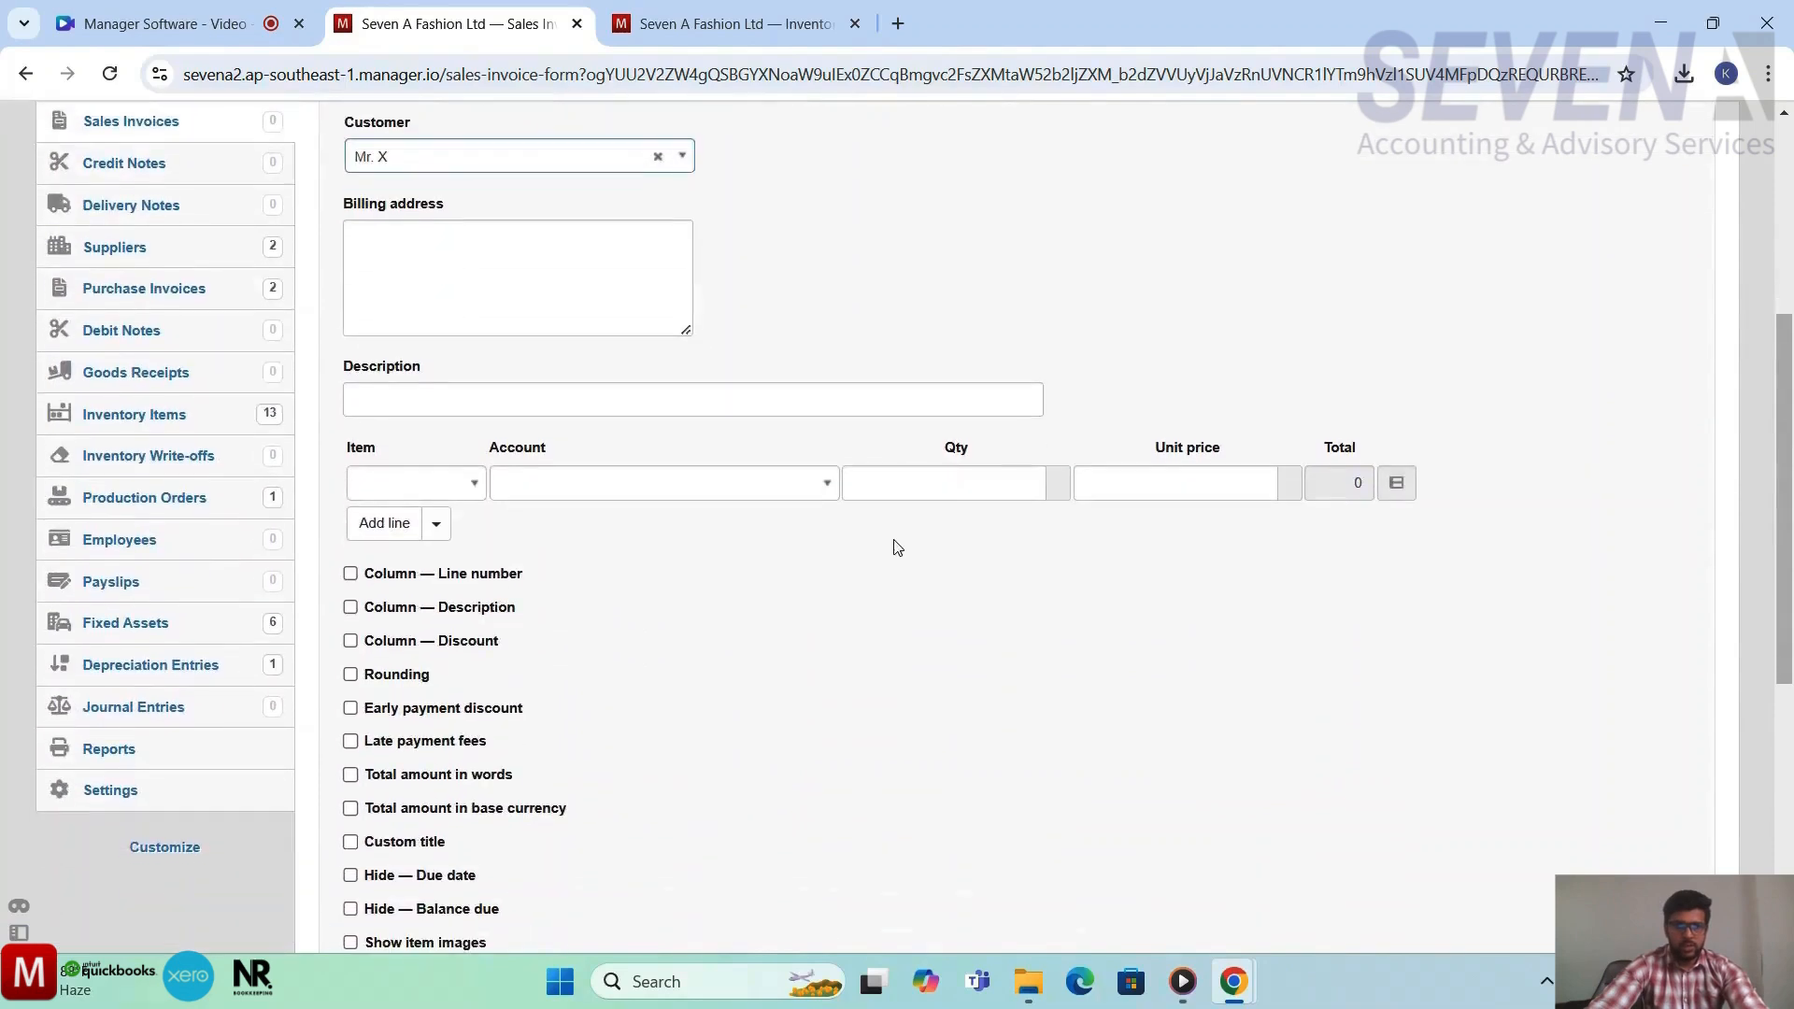
pyautogui.click(721, 404)
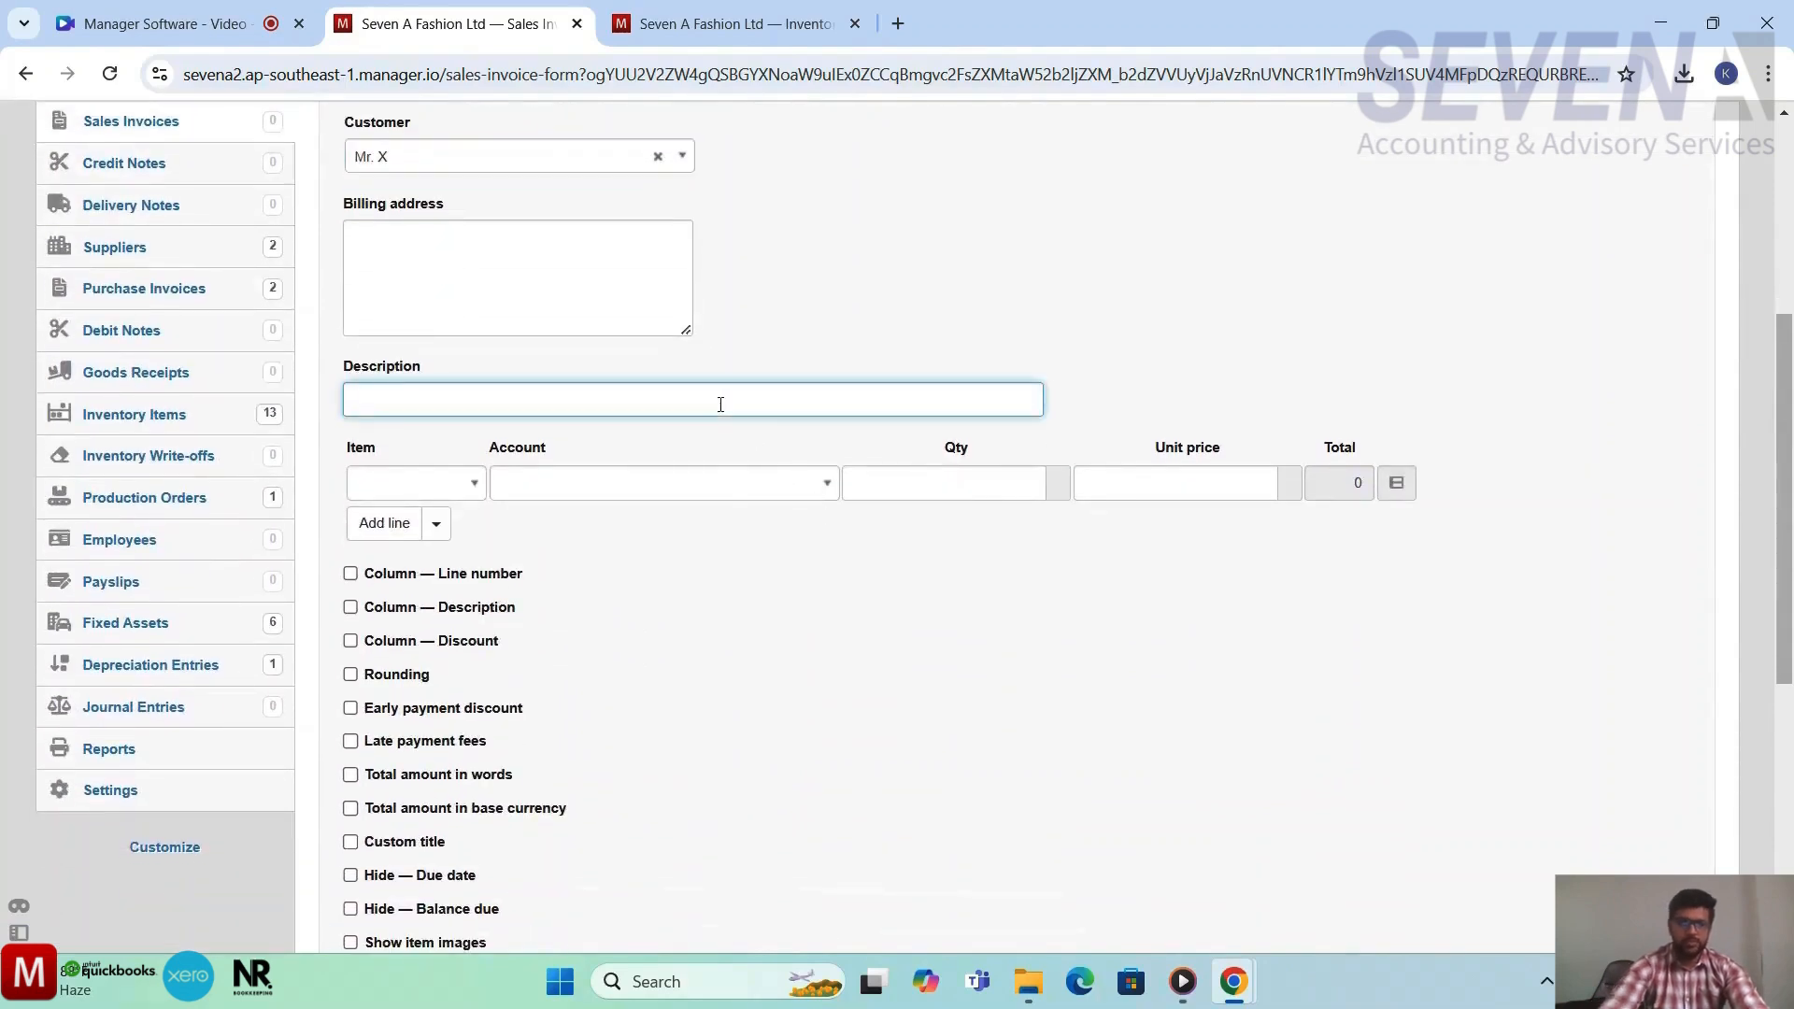
pyautogui.write('Se')
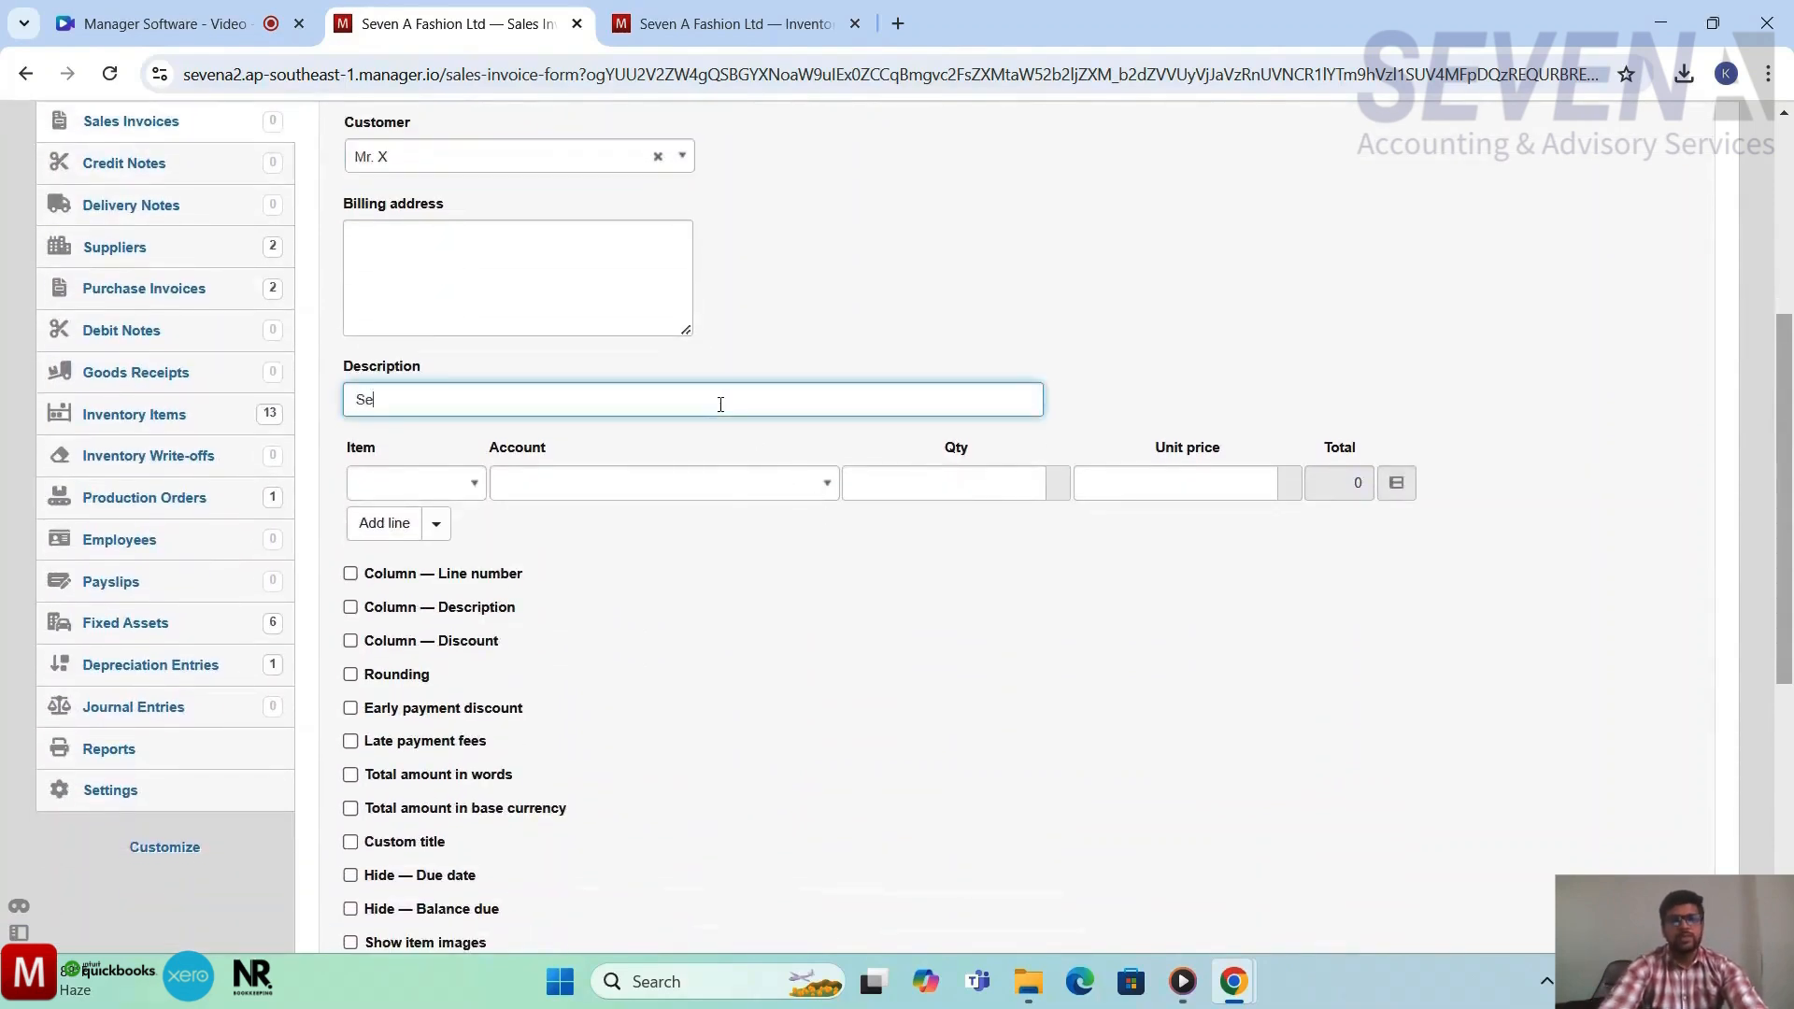
pyautogui.write('shirt sold to customer')
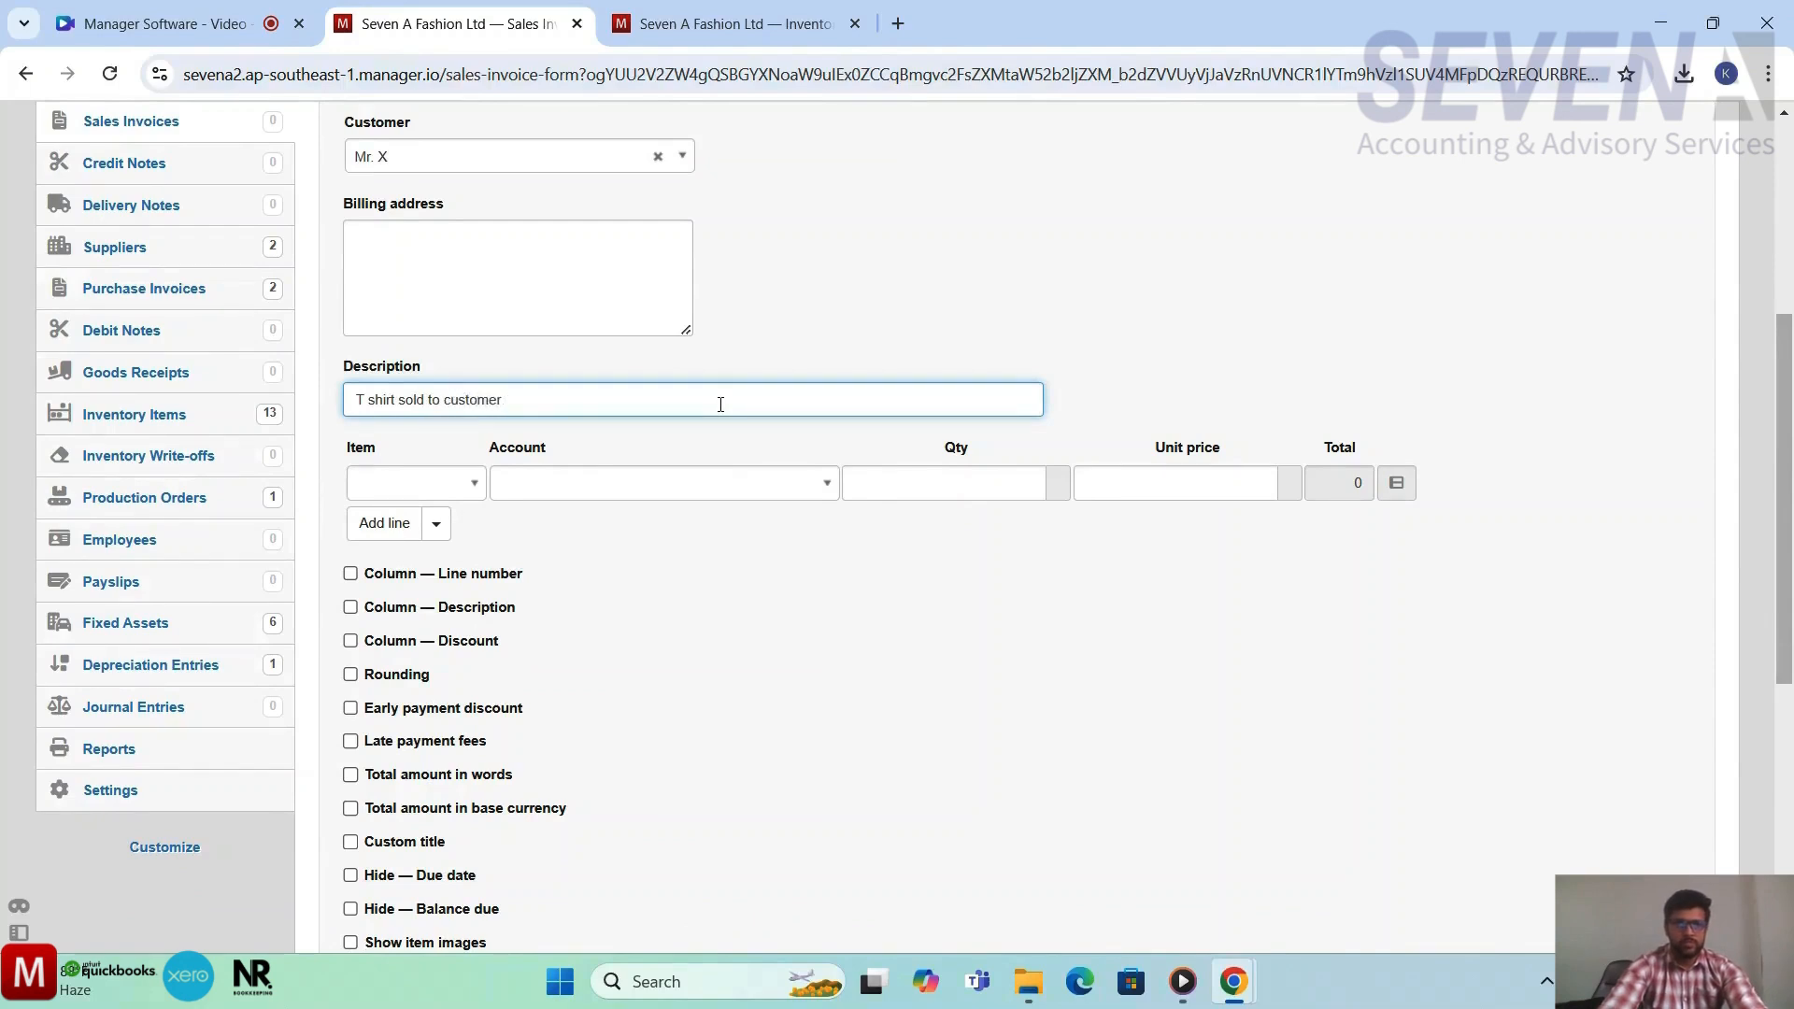
pyautogui.click(1184, 414)
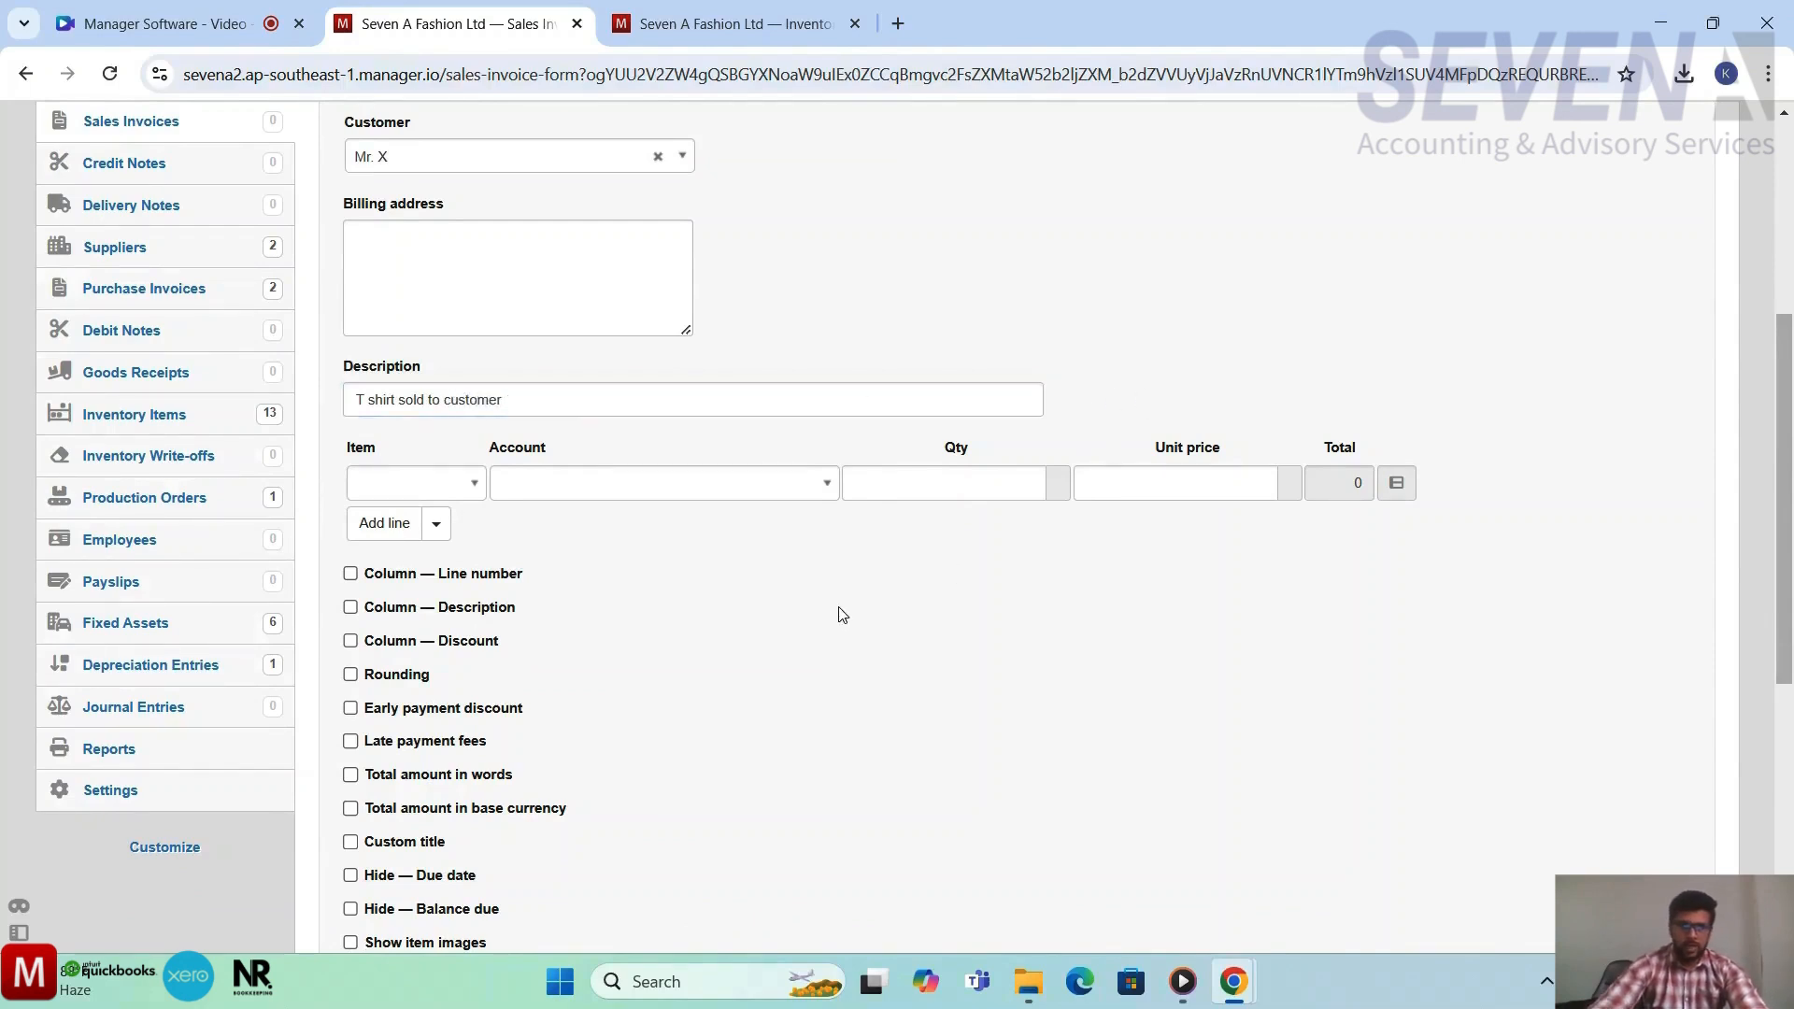
# Choose T Shirt Style No. 001 White Color as the item on the first invoice line
pyautogui.scroll(-2, 842, 614)
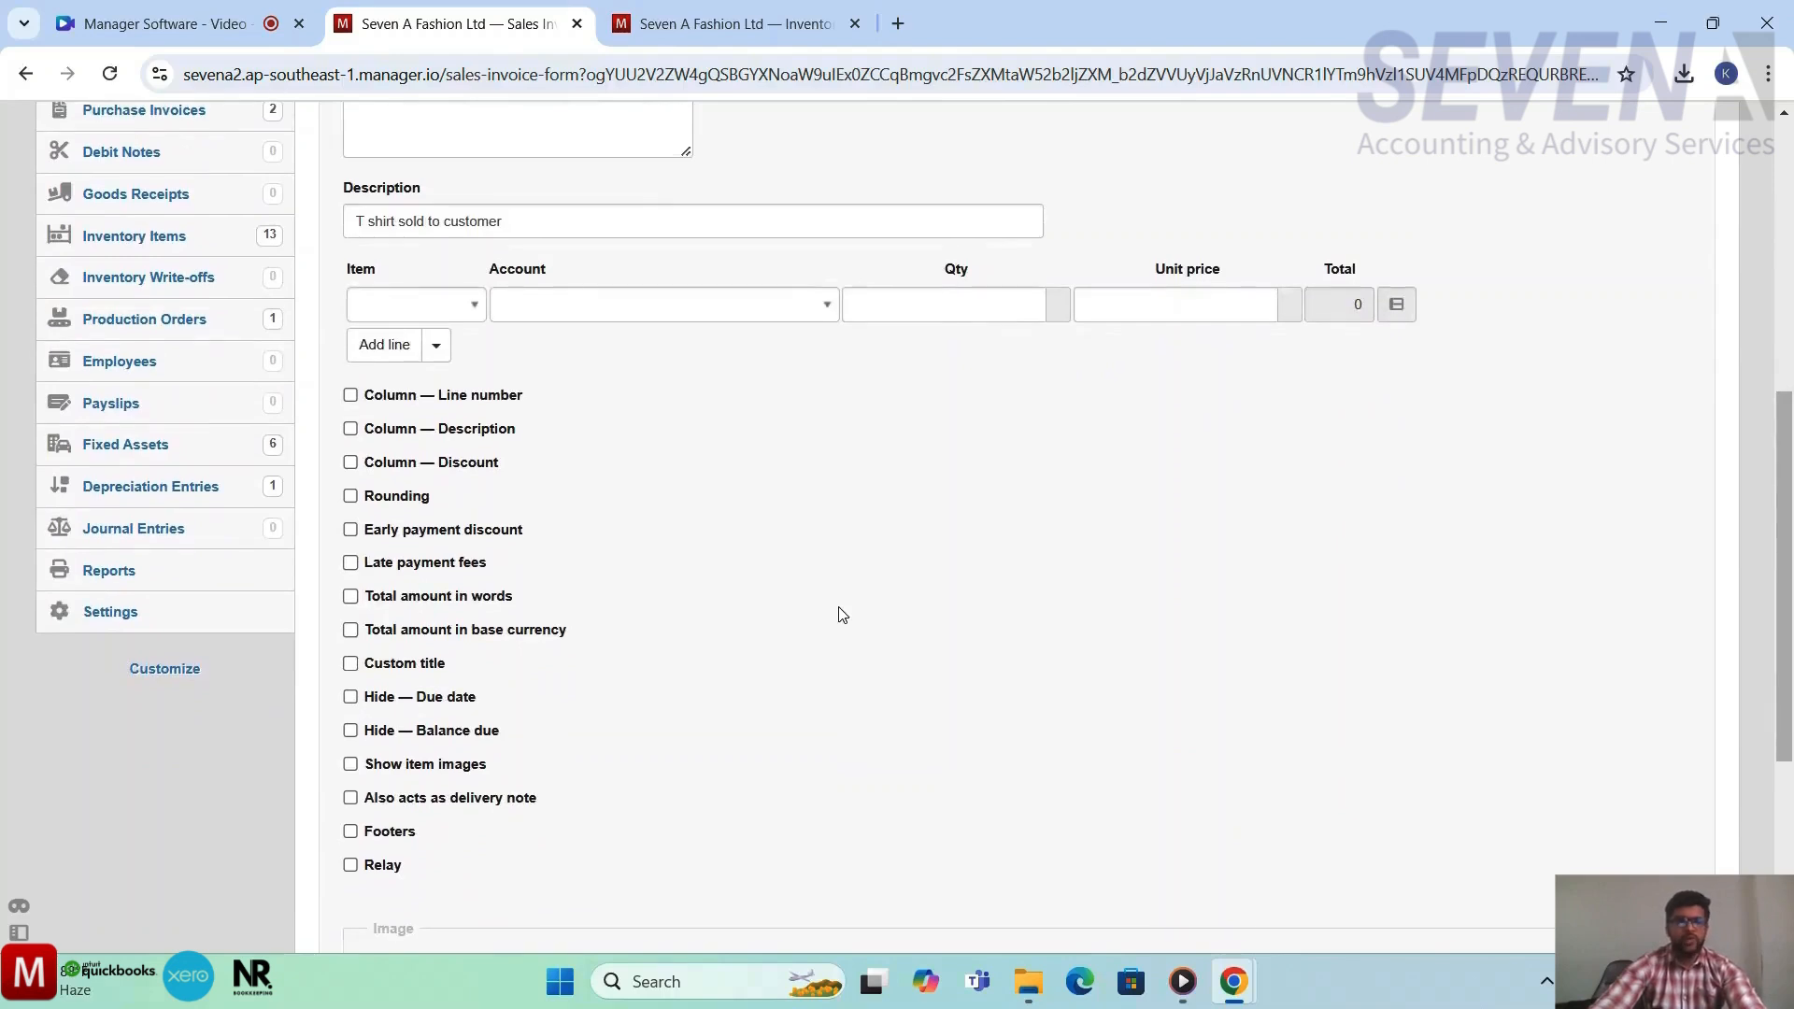
pyautogui.scroll(1, 842, 614)
pyautogui.click(458, 355)
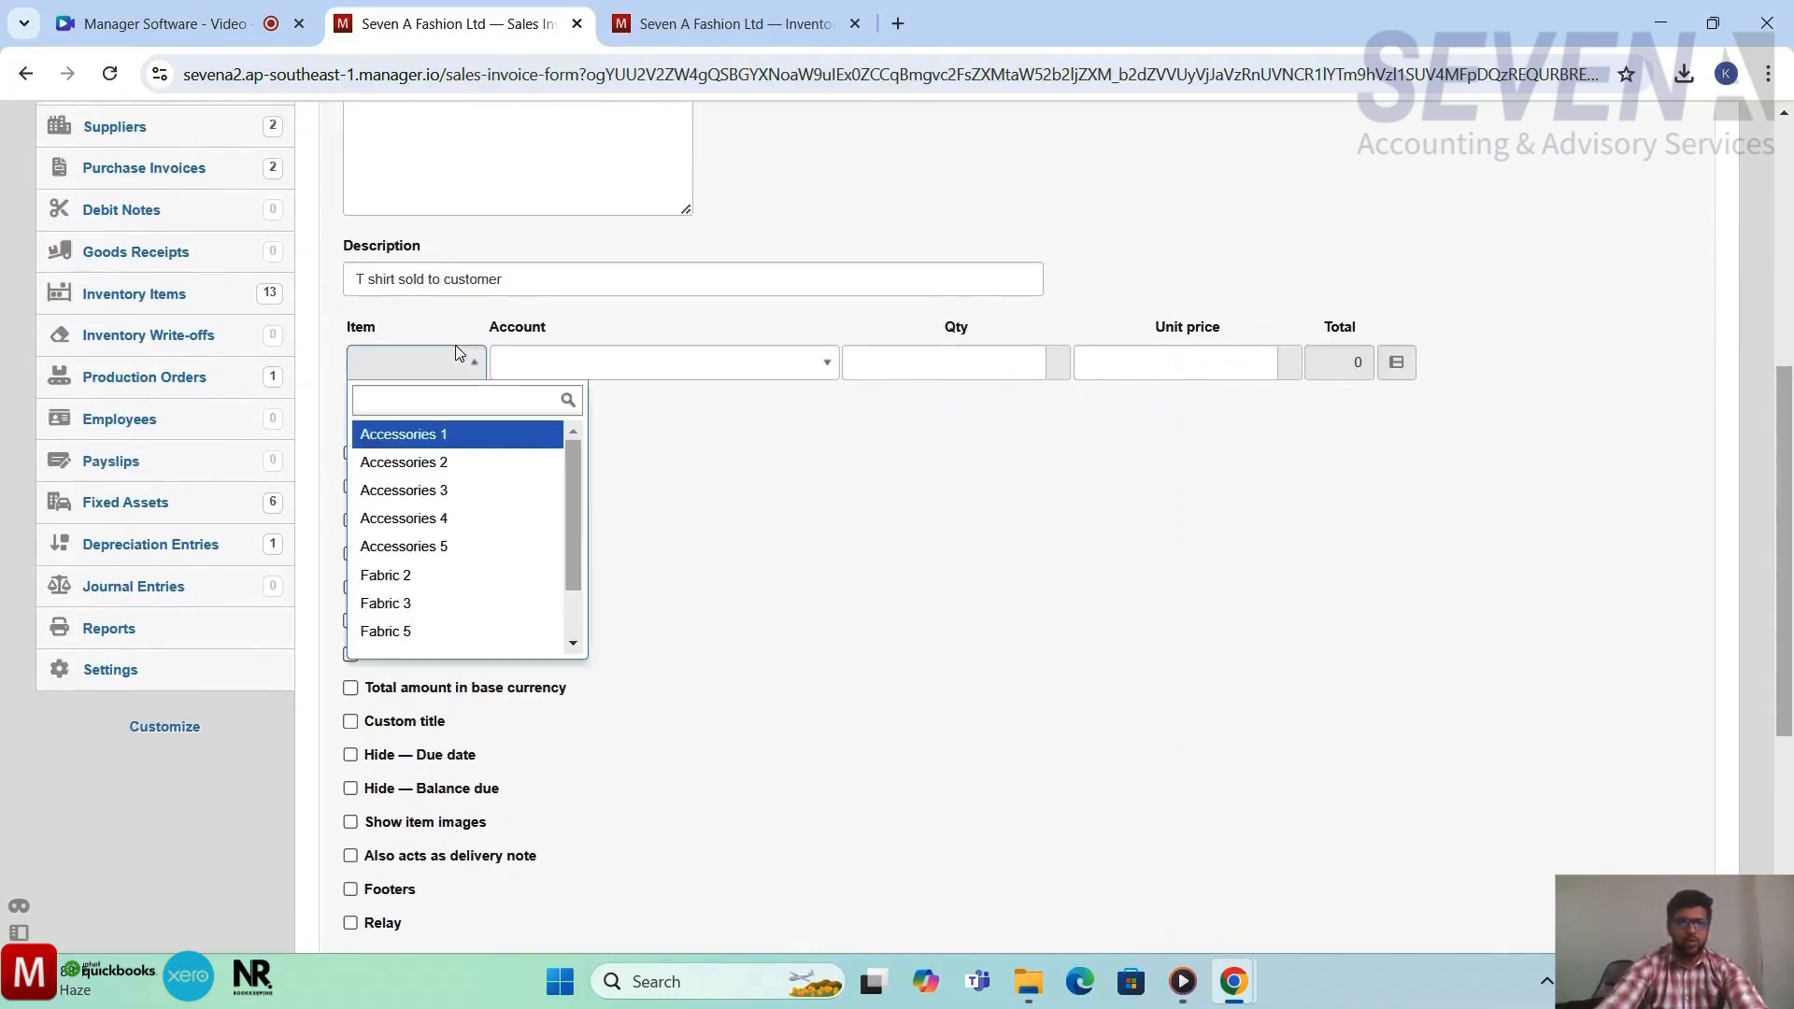
pyautogui.write('t')
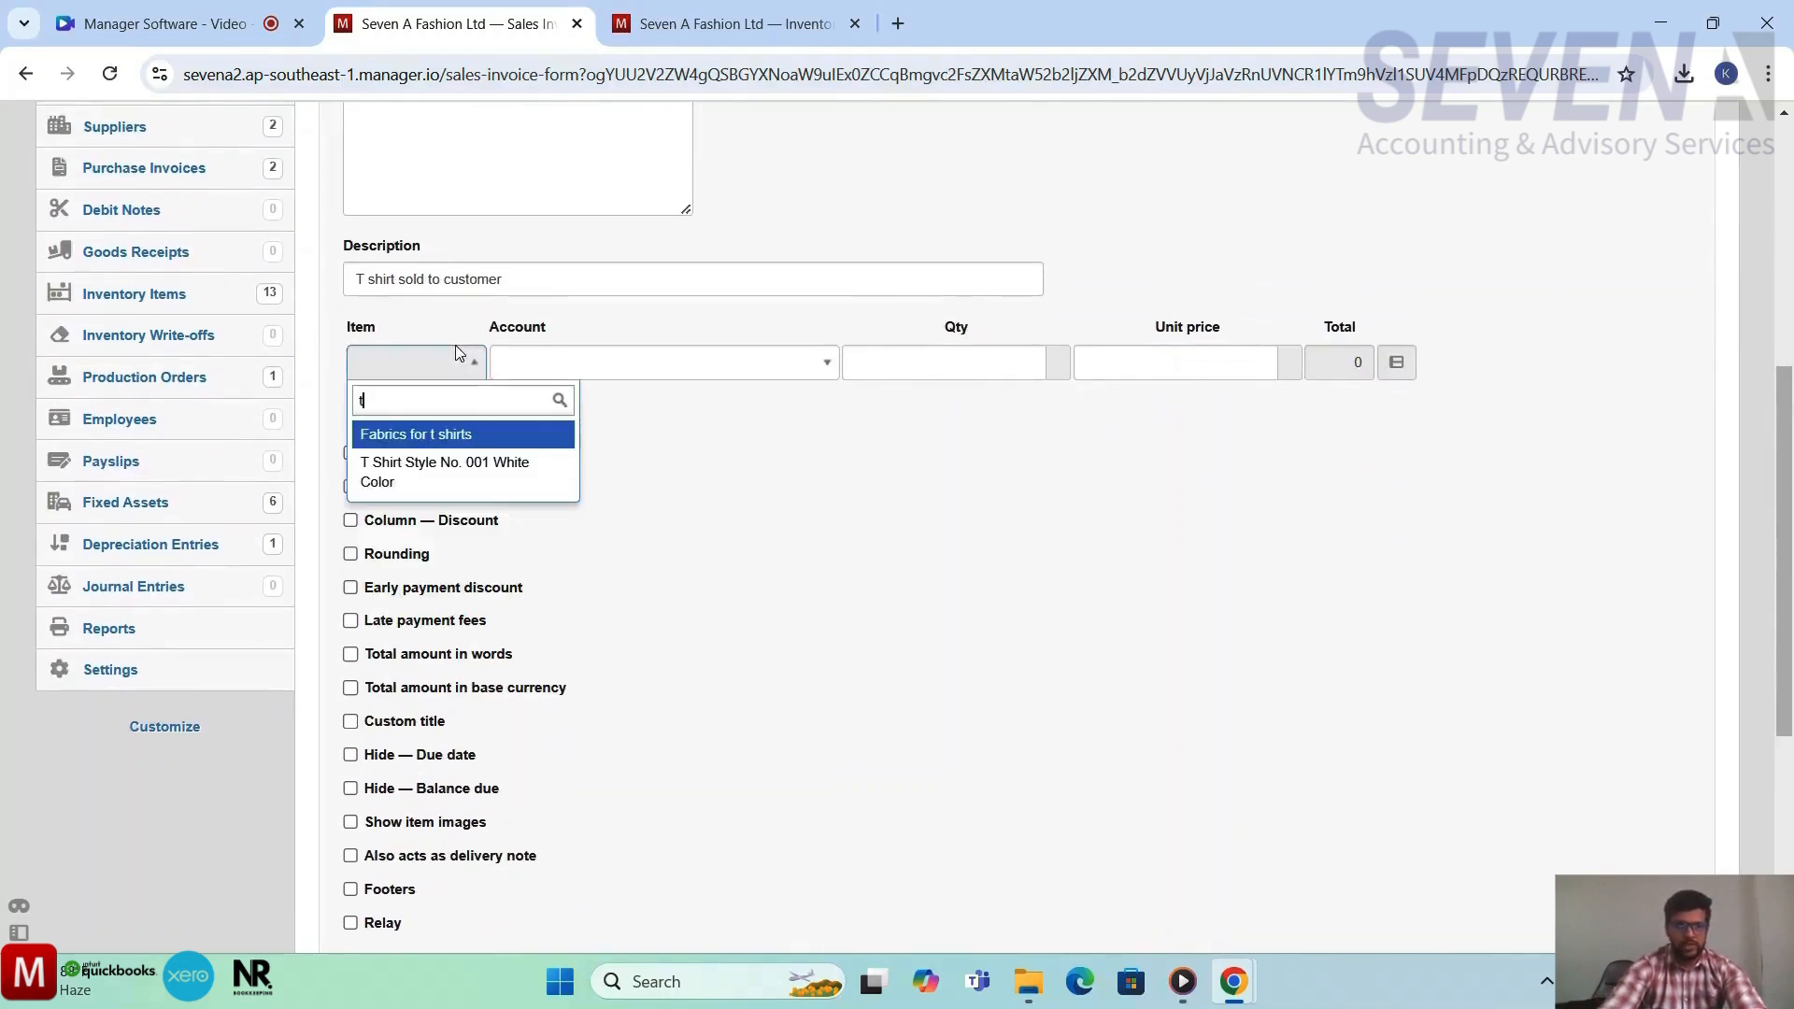
pyautogui.click(420, 464)
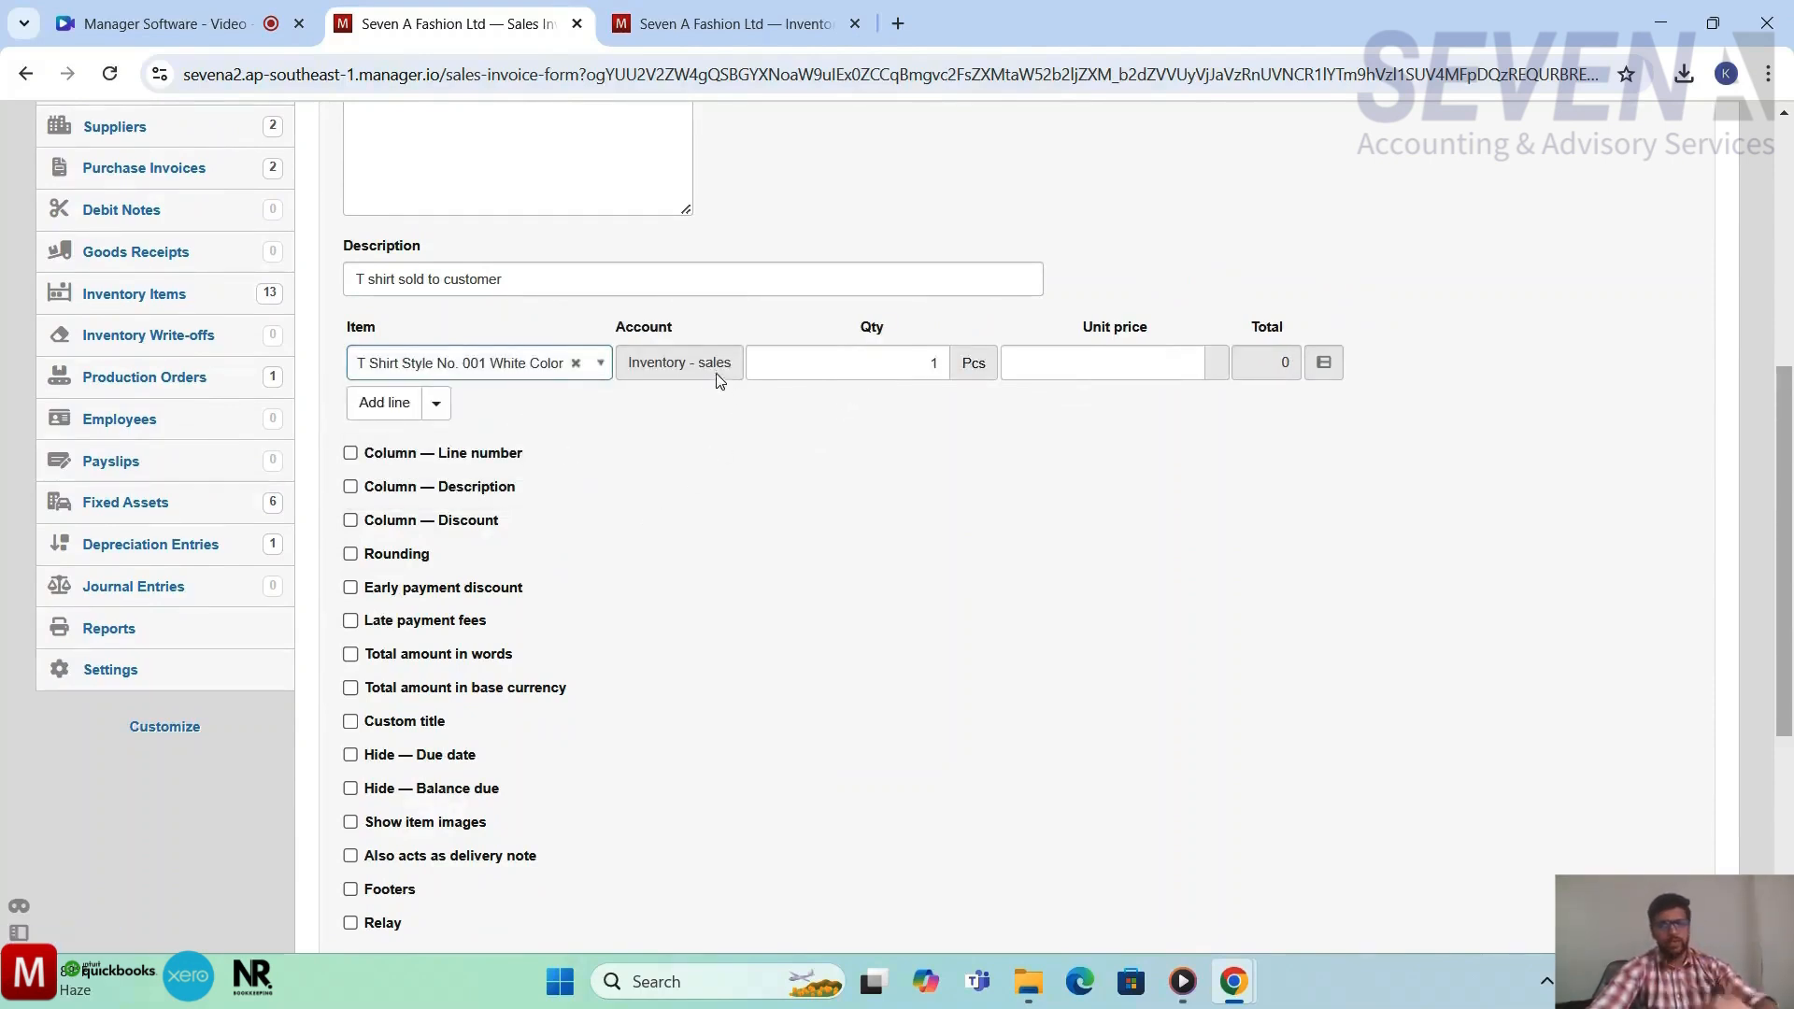
# Set the T-shirt line's quantity to 300 pcs
pyautogui.scroll(1, 715, 448)
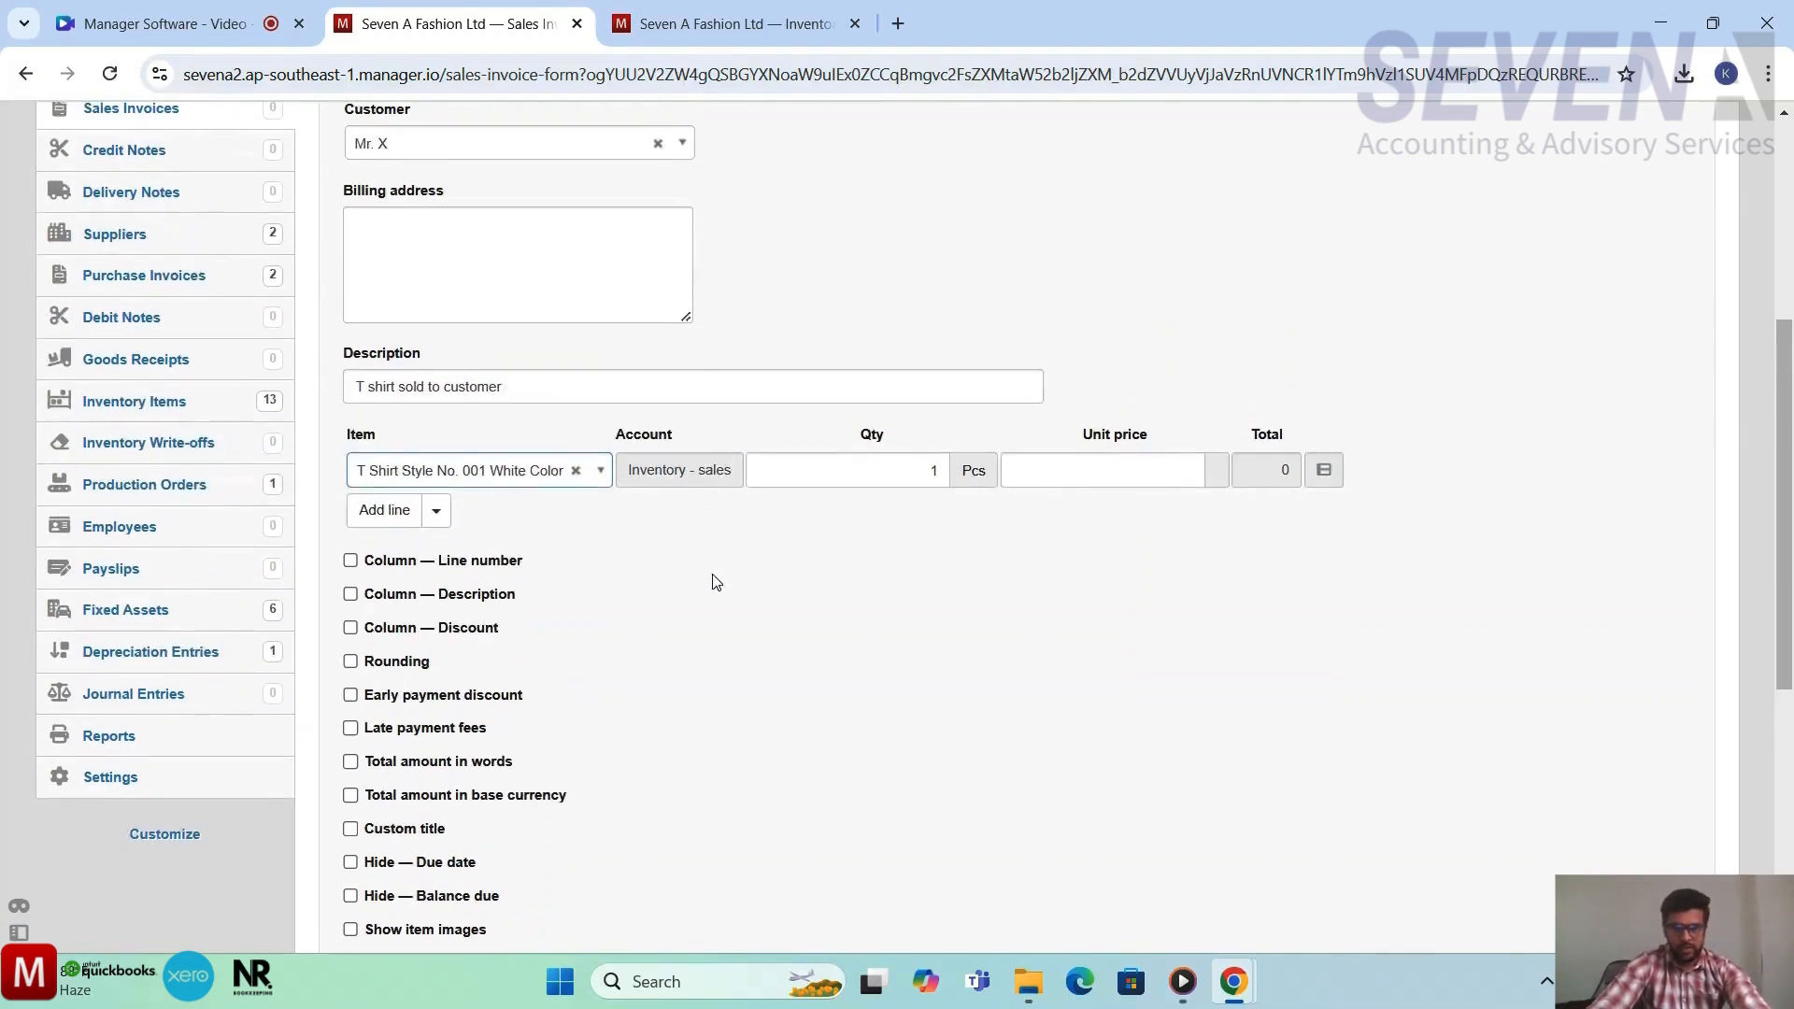
pyautogui.scroll(1, 714, 582)
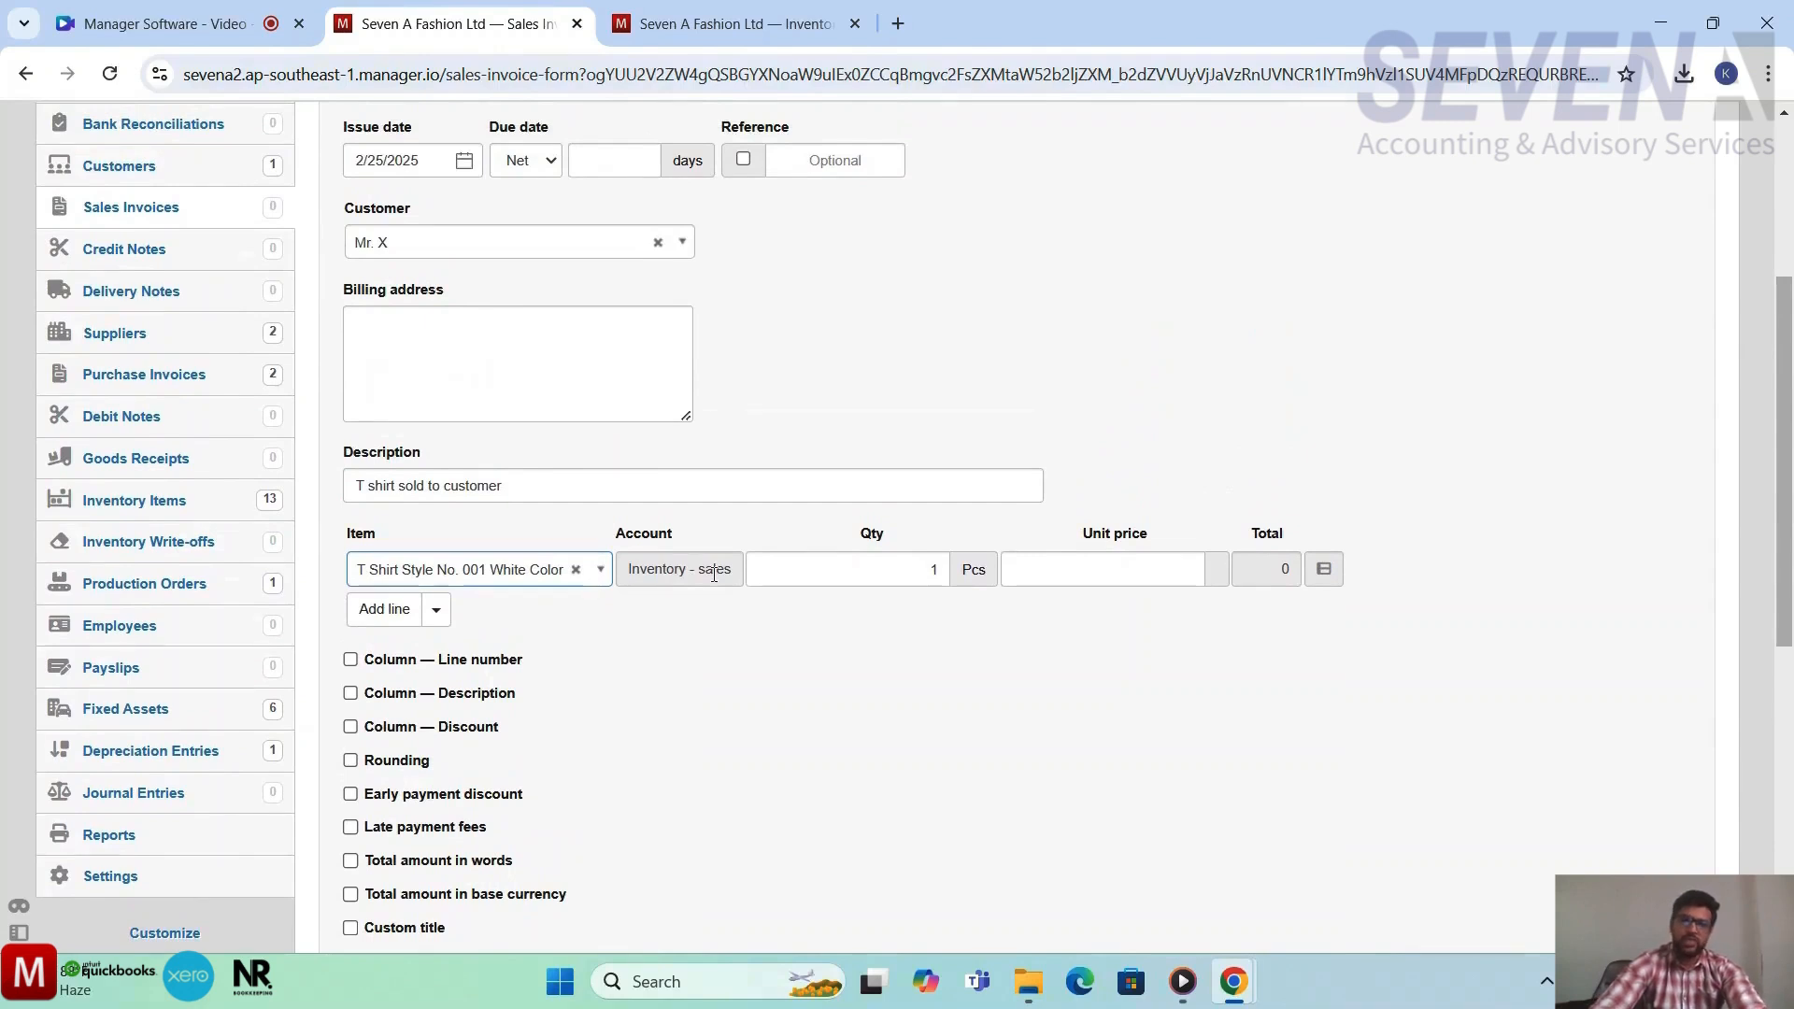
pyautogui.scroll(-1, 714, 574)
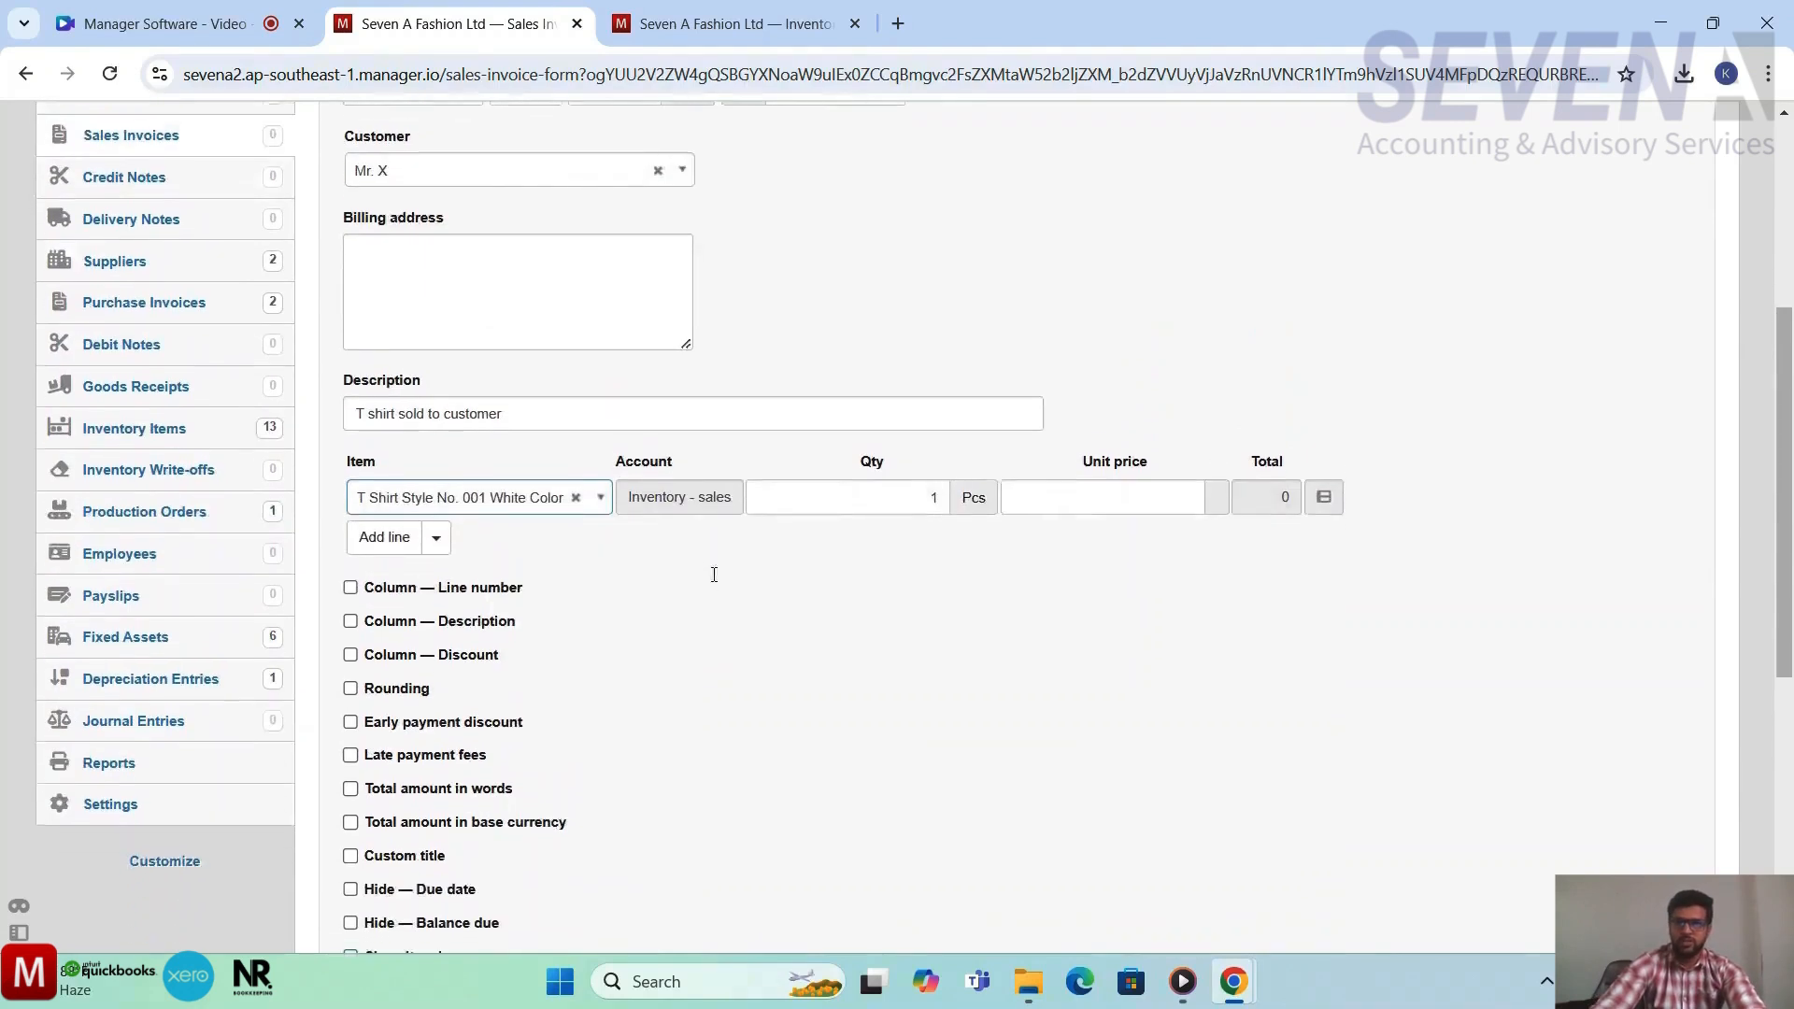
pyautogui.click(901, 471)
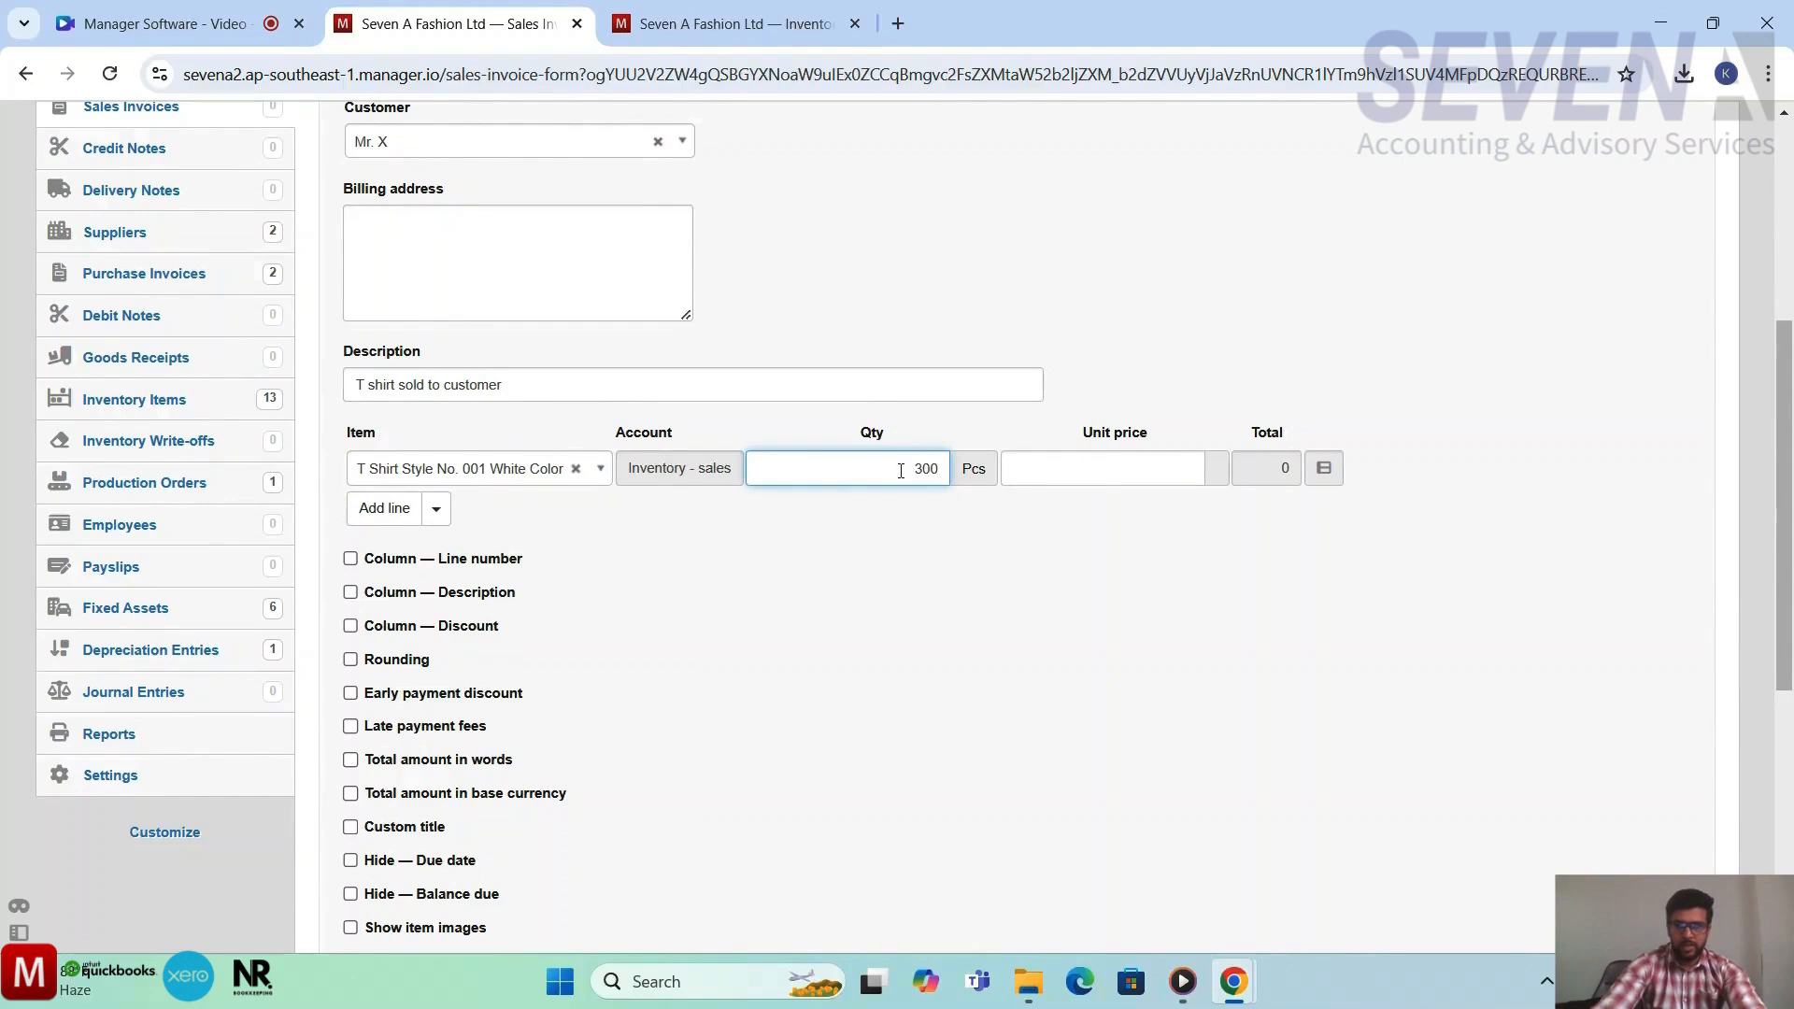
pyautogui.click(1114, 573)
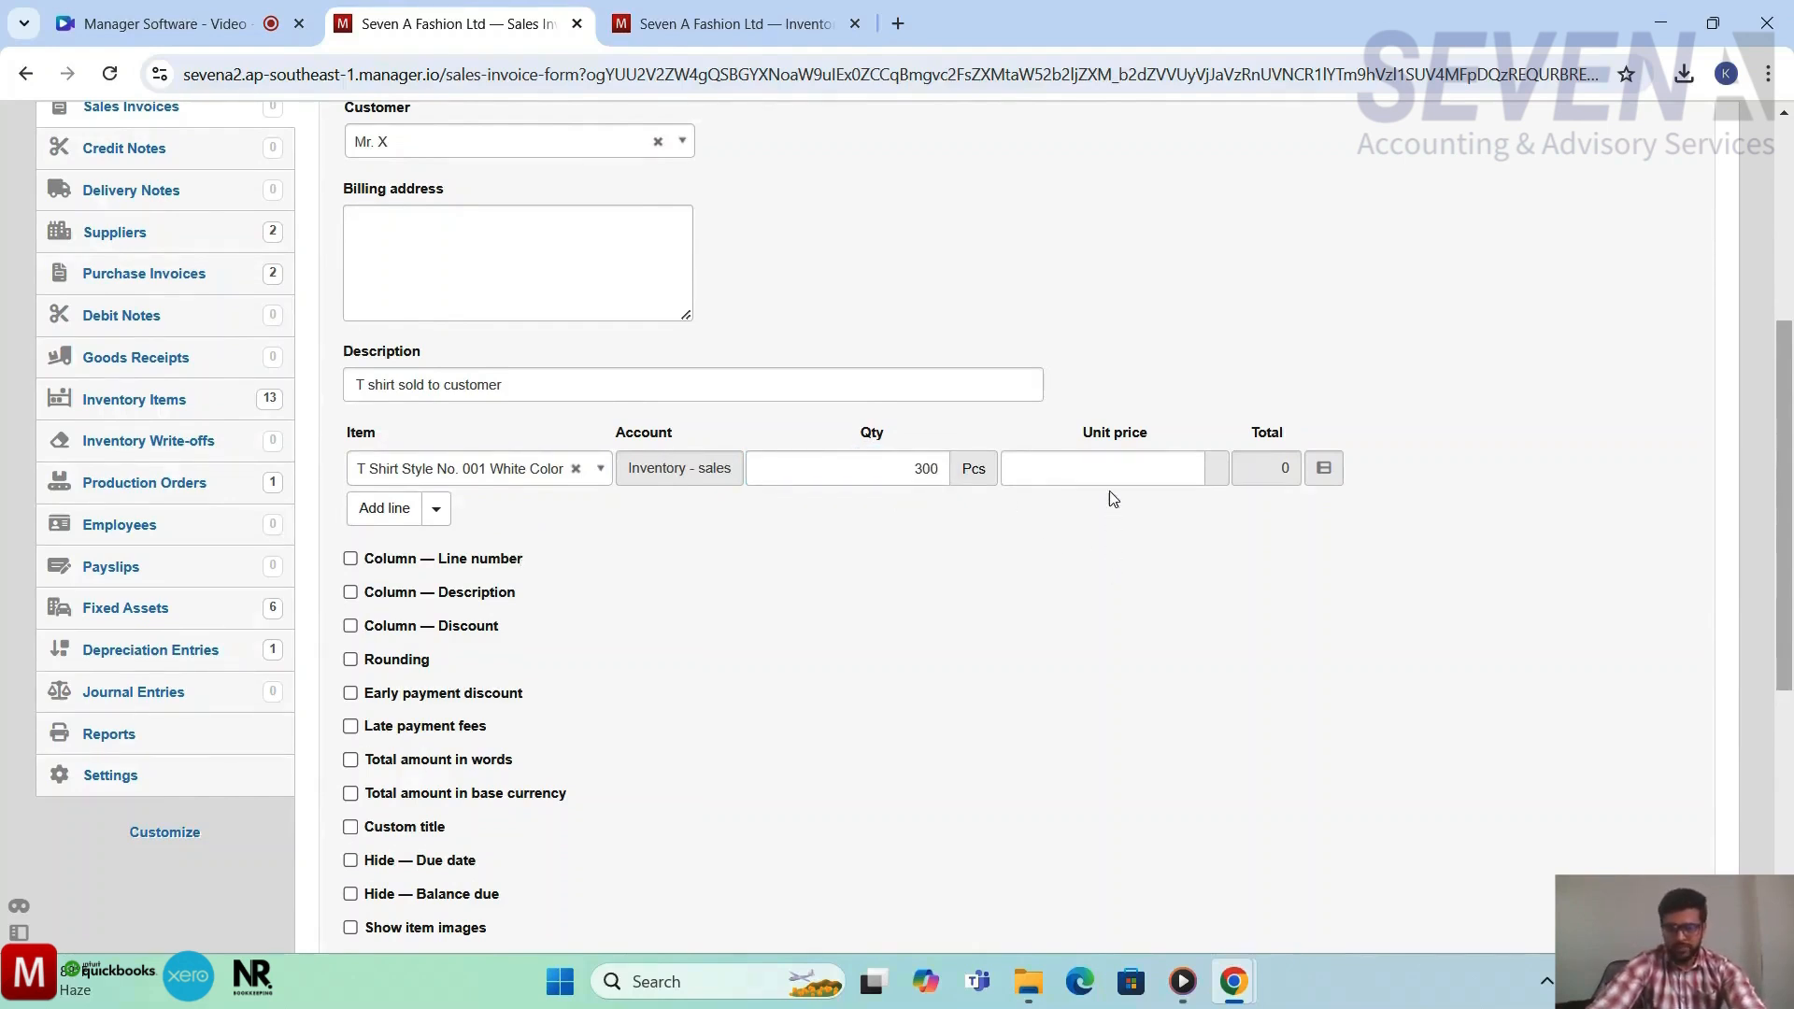
# Set the T-shirt line's unit price to 120 and create the sales invoice
pyautogui.click(1113, 464)
pyautogui.write('120')
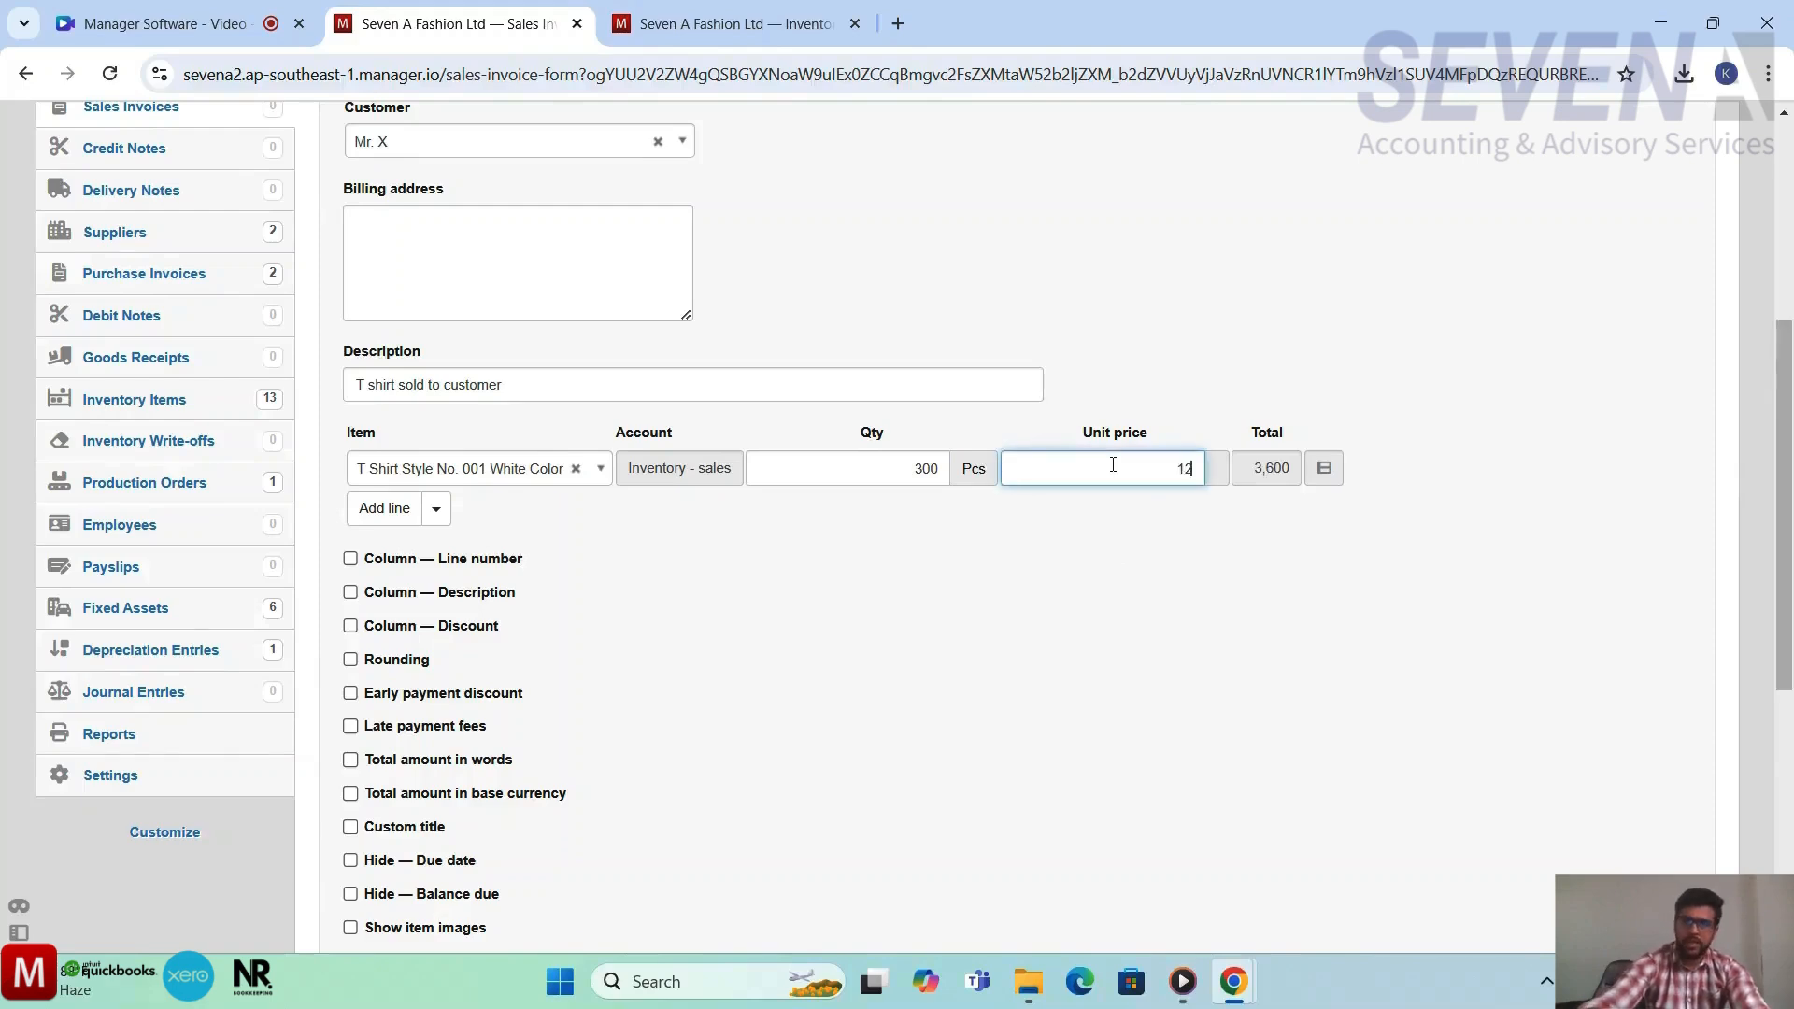
pyautogui.click(1110, 609)
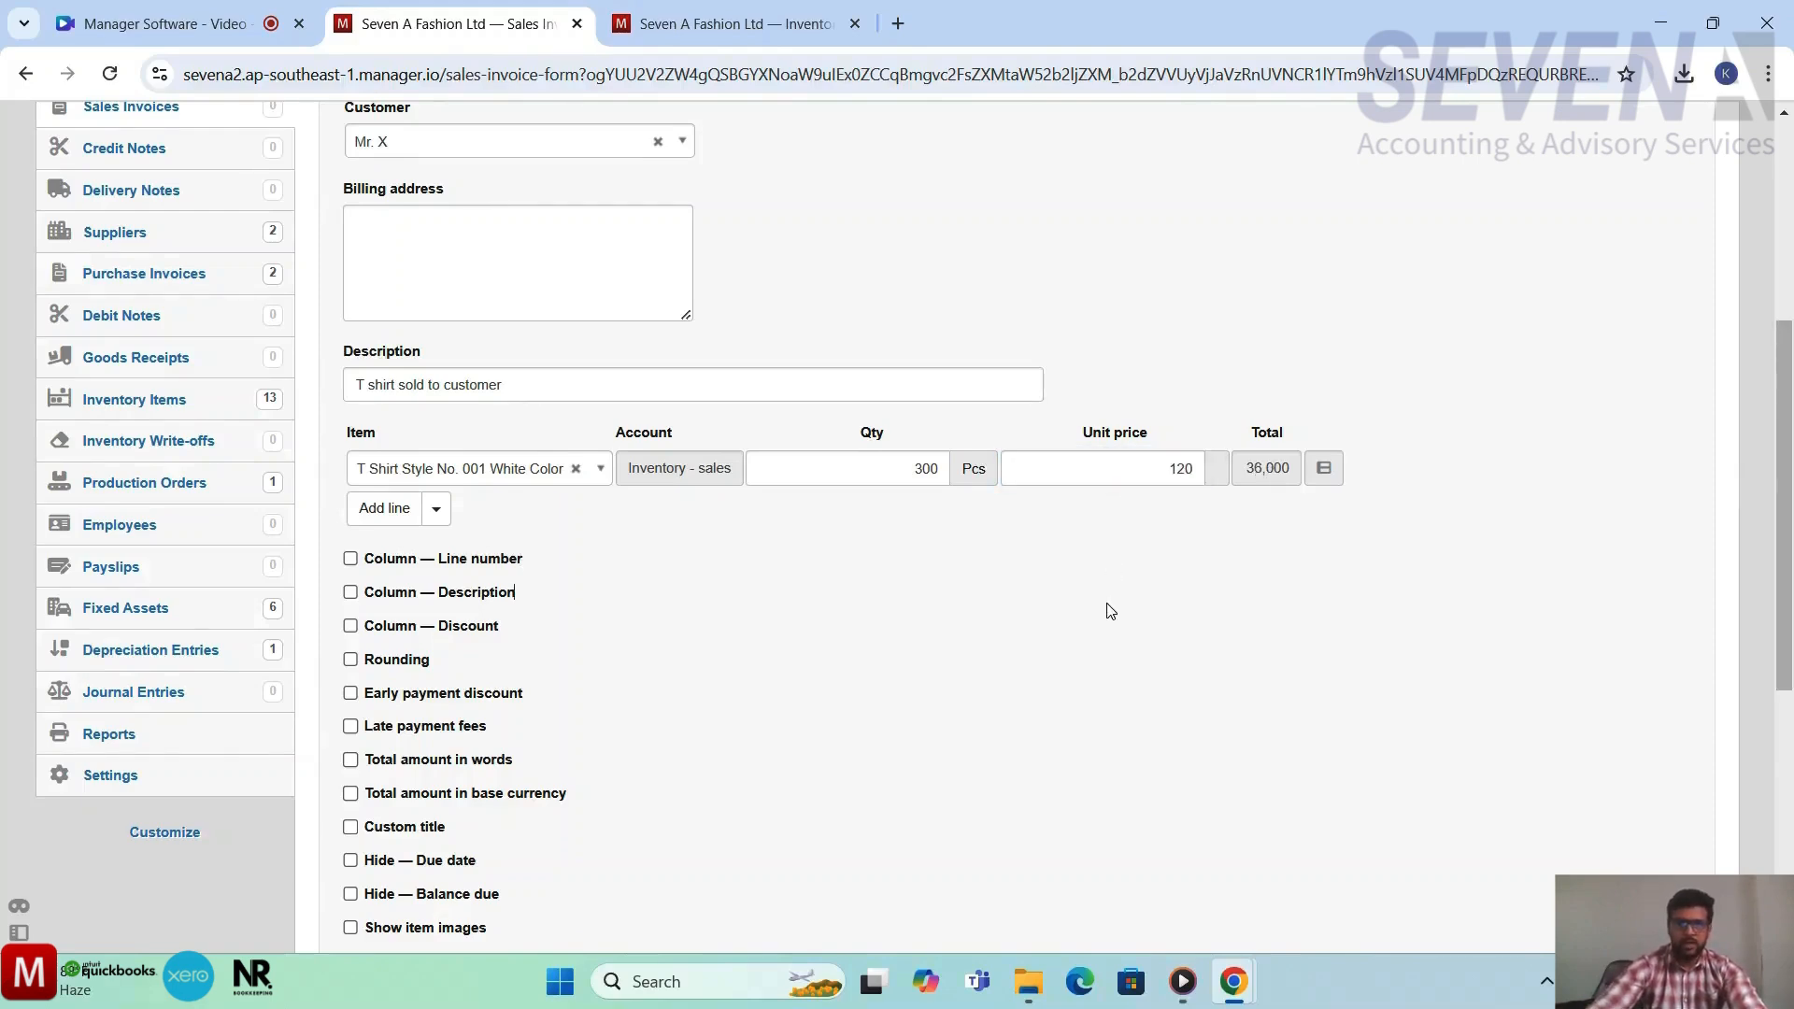
pyautogui.scroll(-2, 1110, 611)
pyautogui.scroll(-3, 1110, 611)
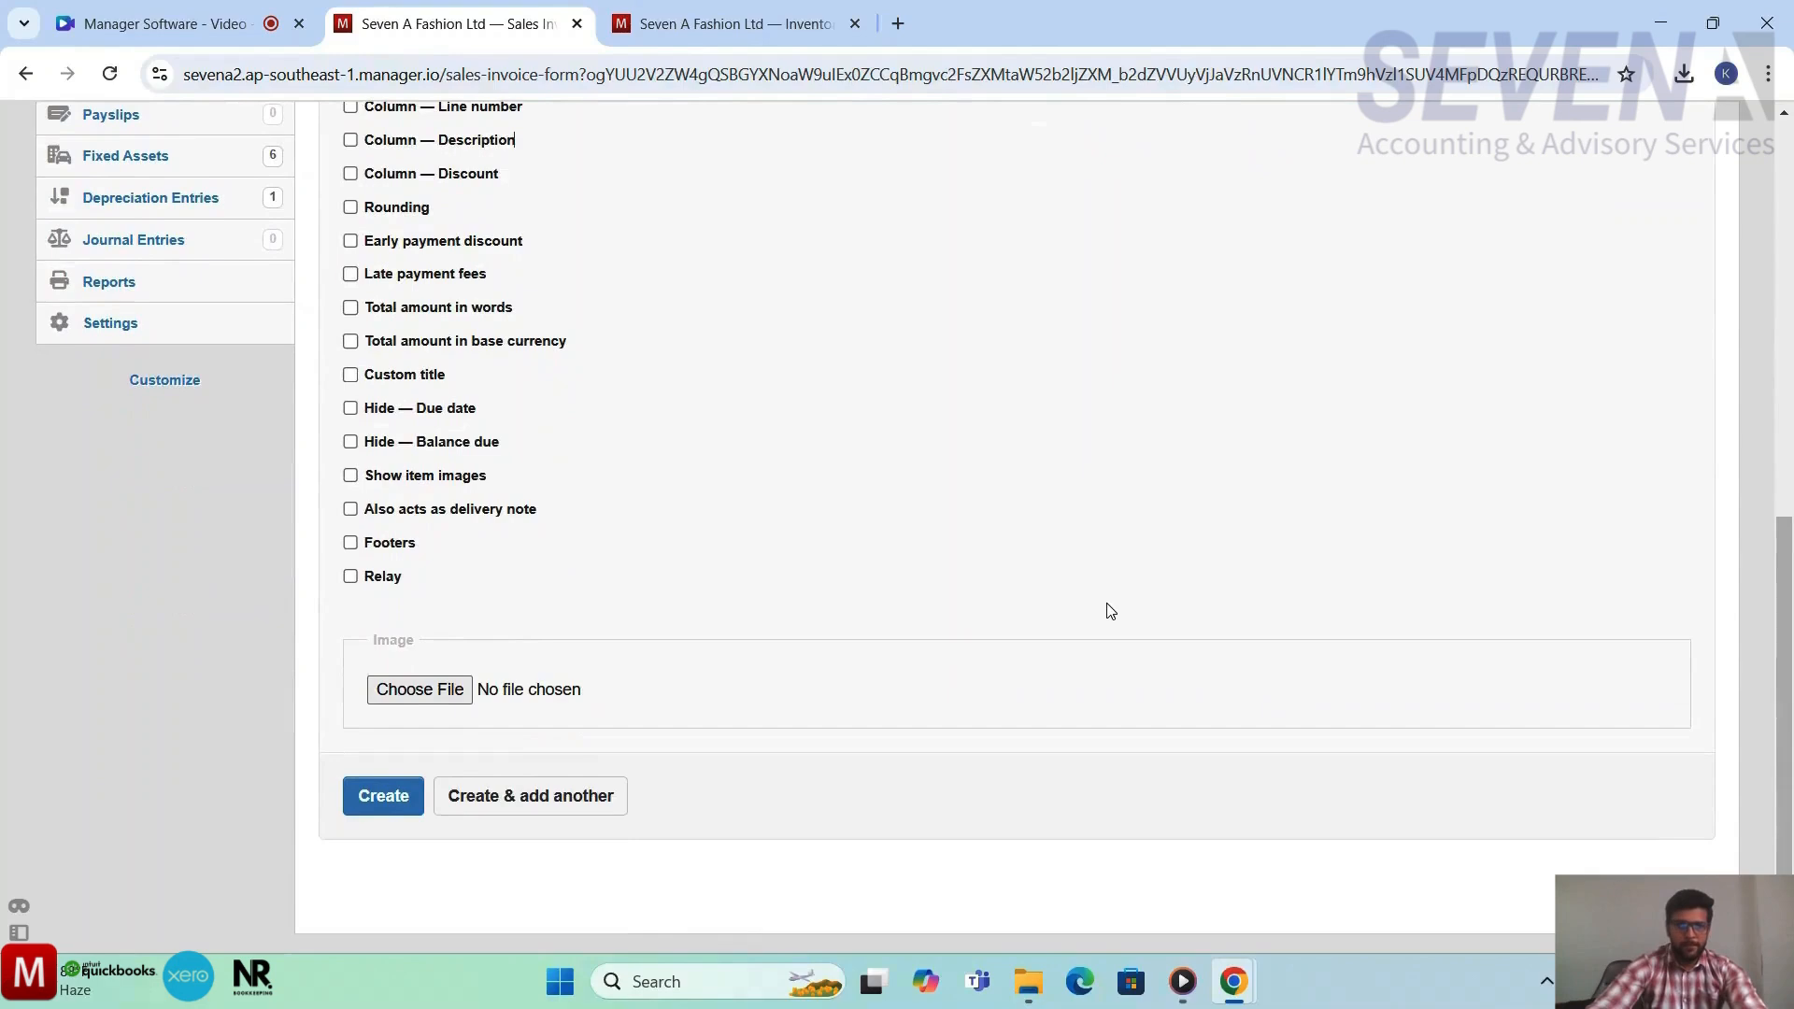
pyautogui.click(379, 778)
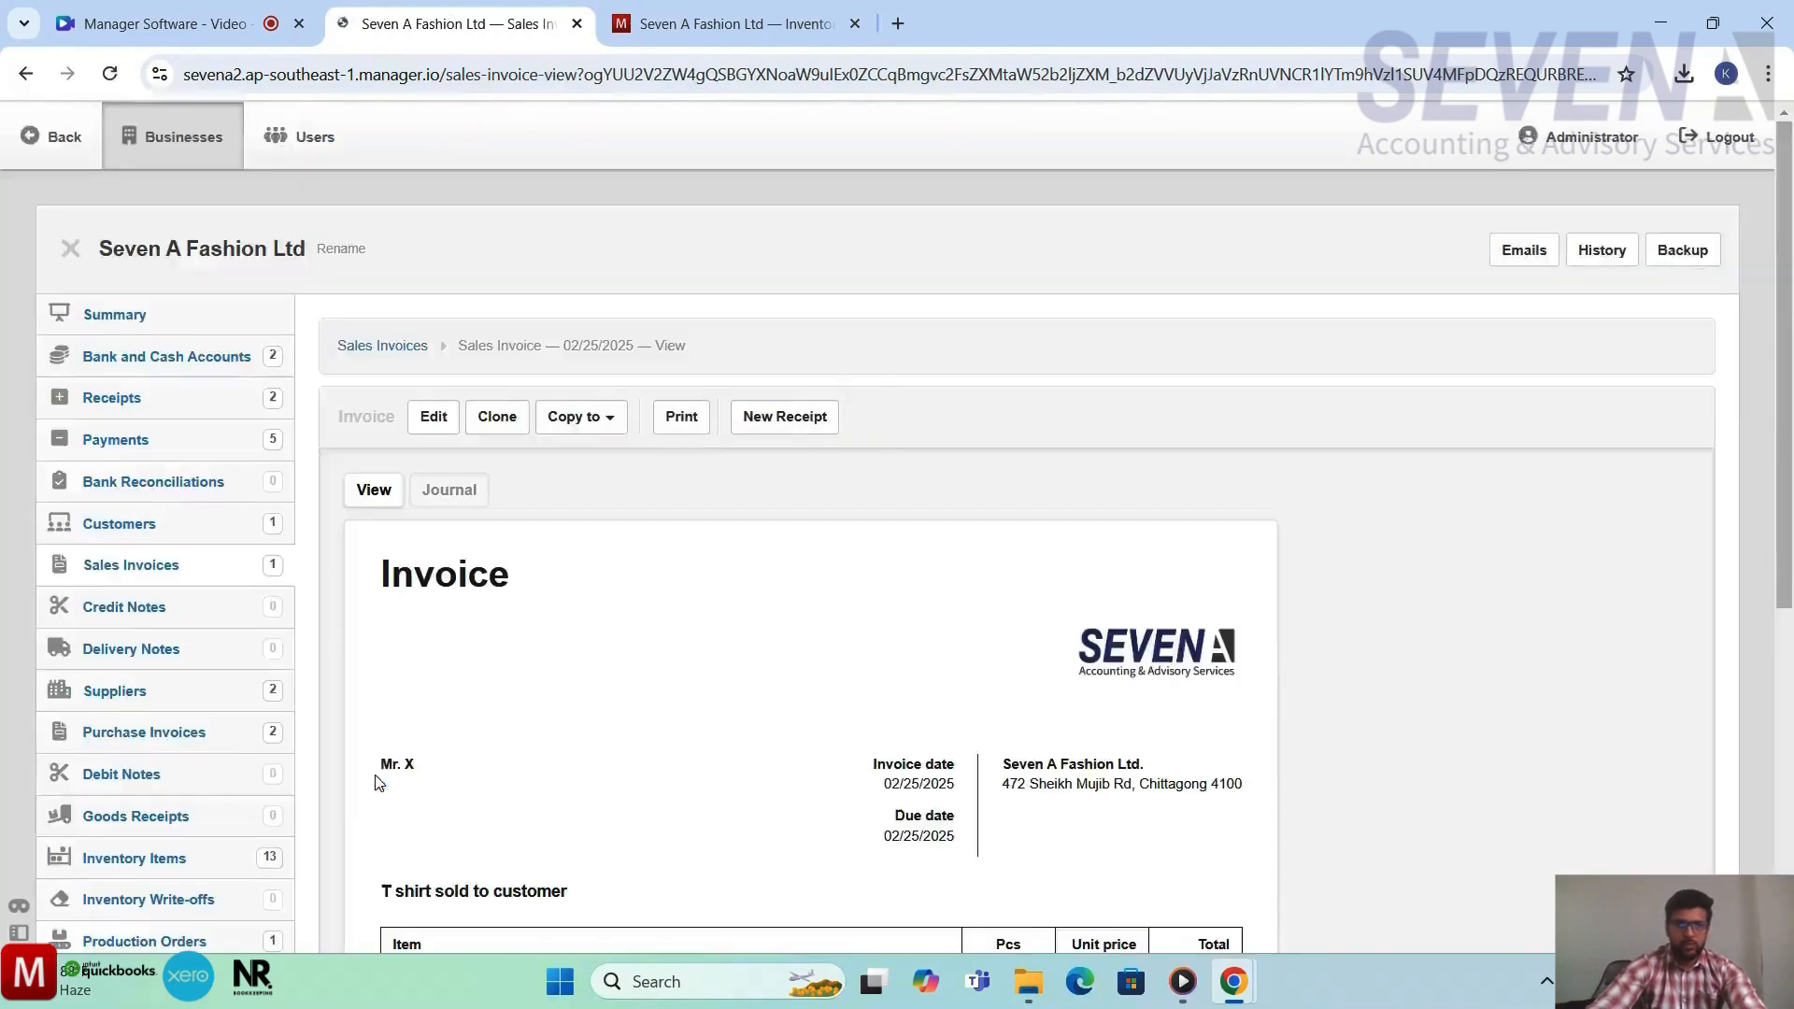
# Review the created invoice's customer, dates, description, T-shirt line and total
pyautogui.scroll(-4, 734, 677)
pyautogui.scroll(-2, 733, 676)
pyautogui.scroll(1, 733, 676)
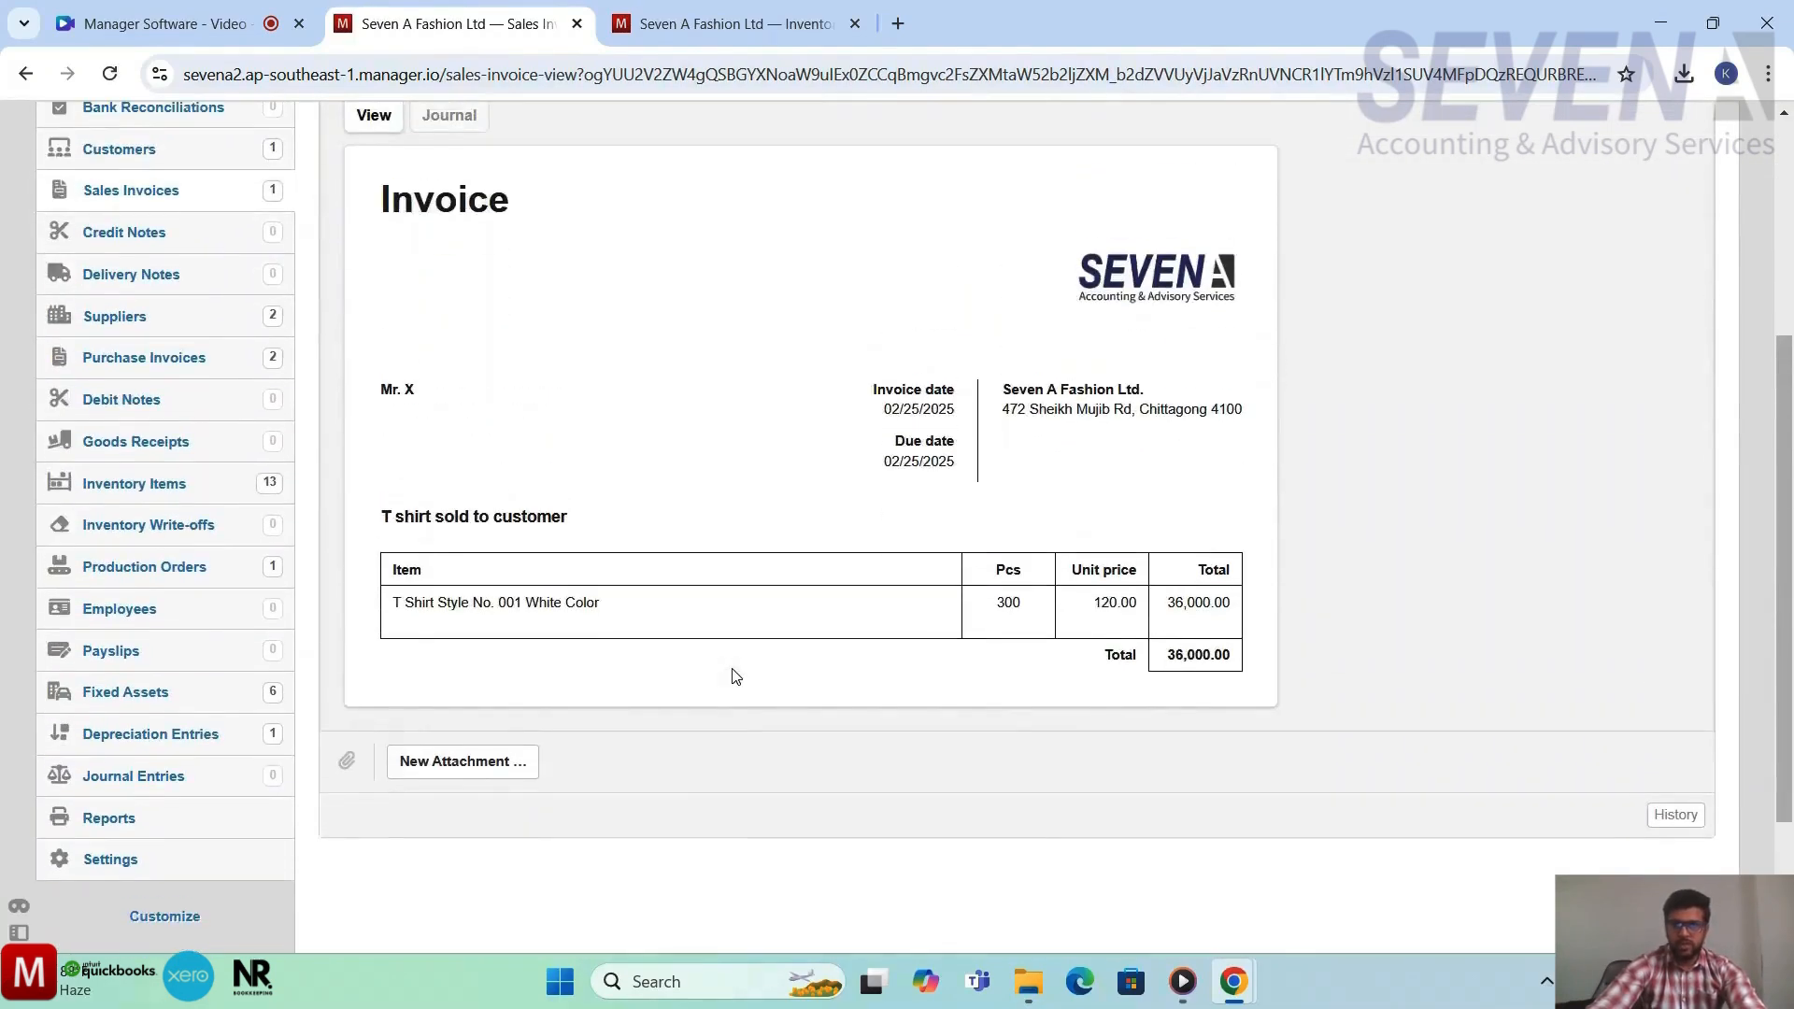
pyautogui.scroll(-1, 733, 677)
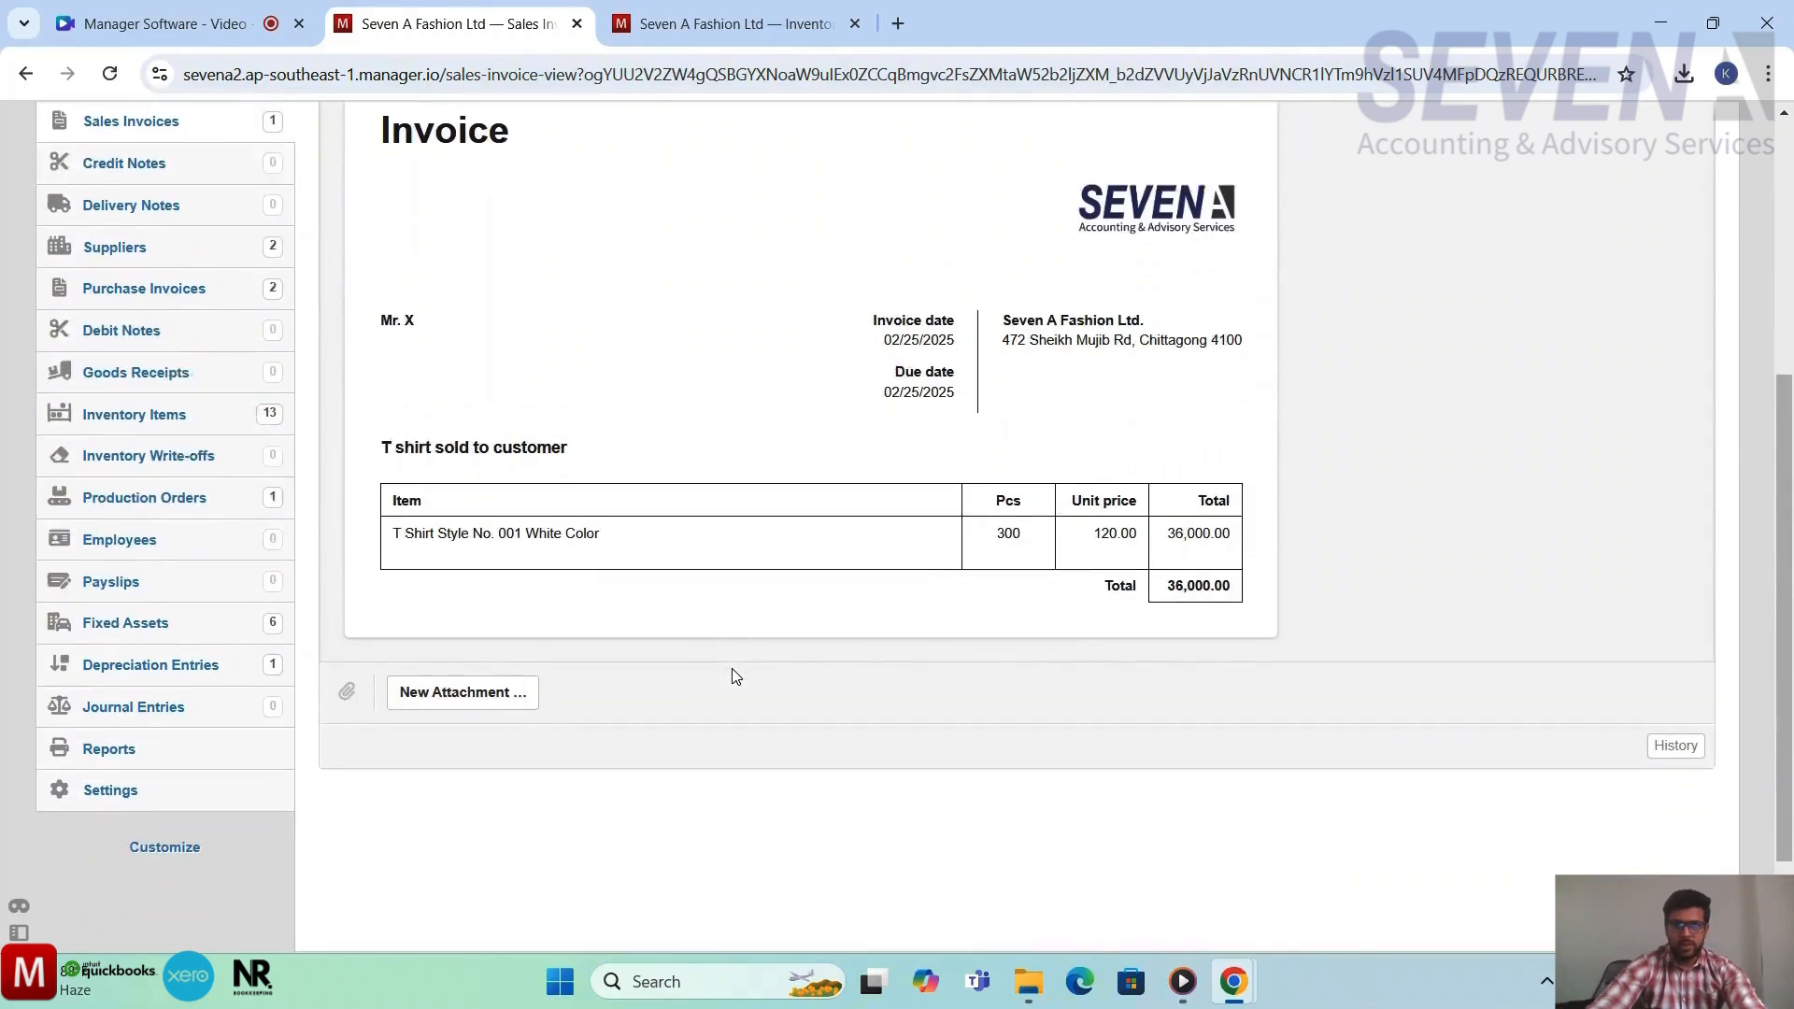
pyautogui.scroll(-1, 734, 674)
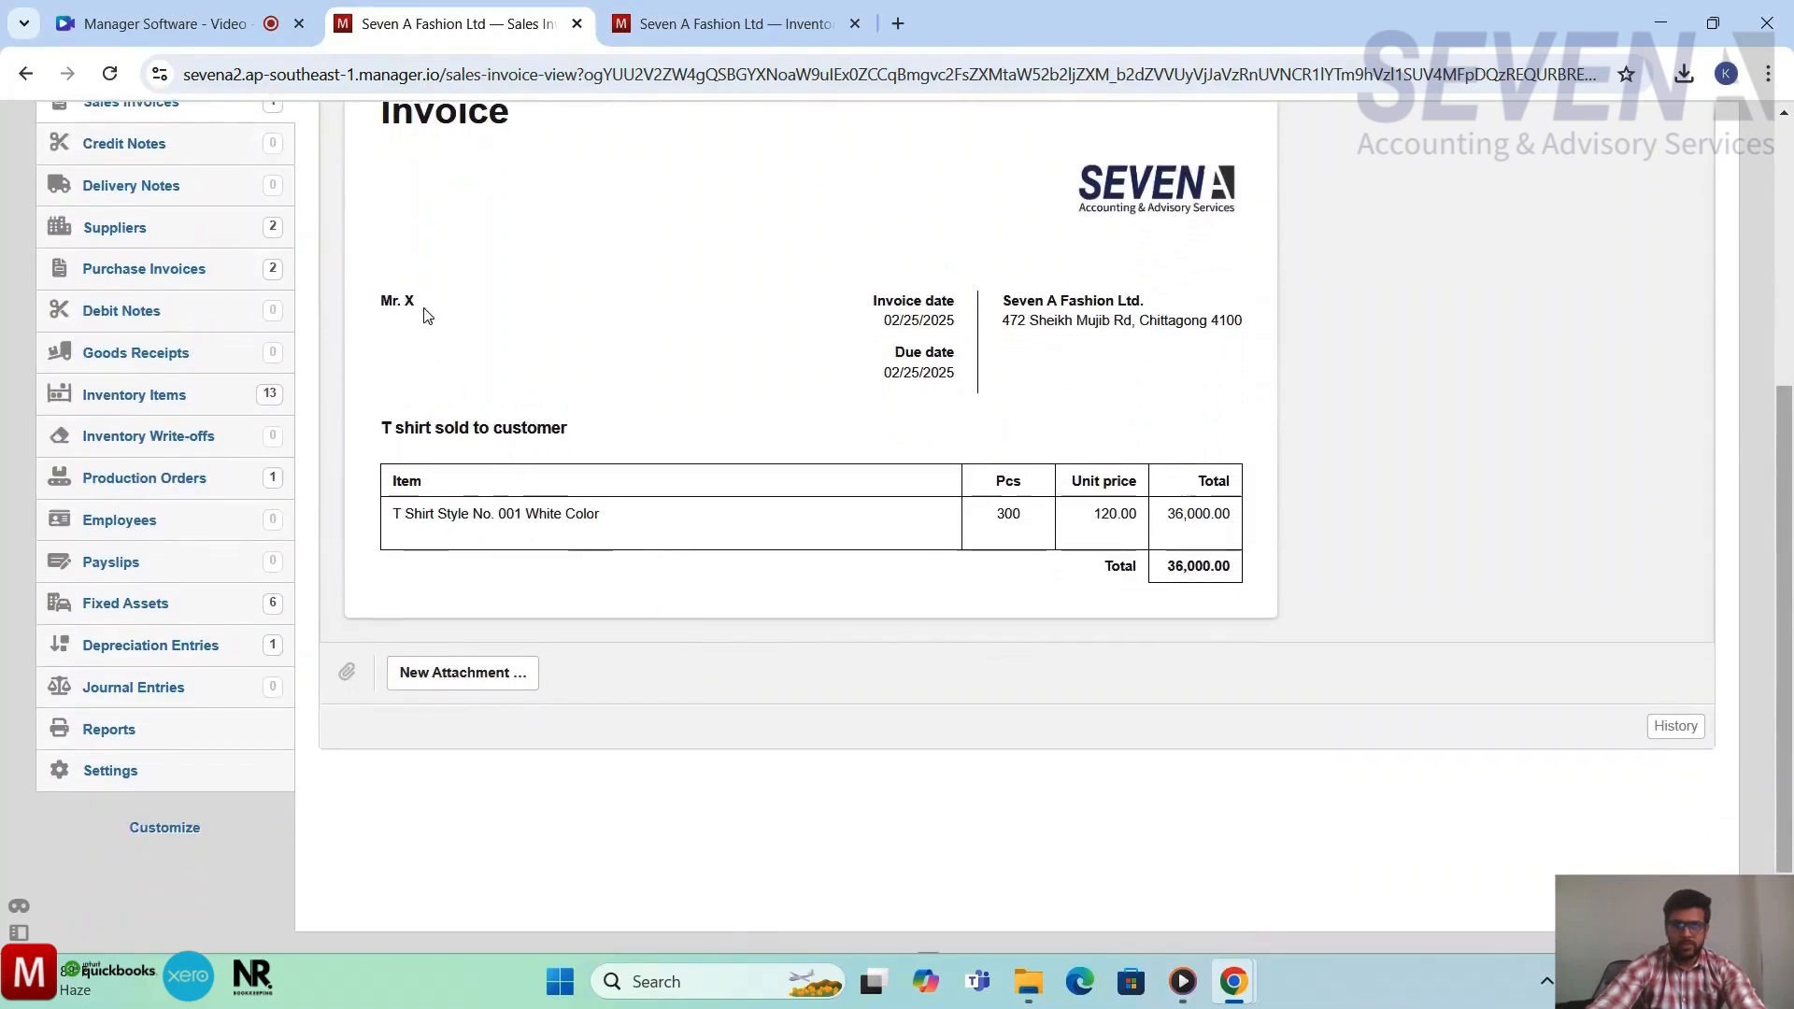
pyautogui.scroll(3, 423, 311)
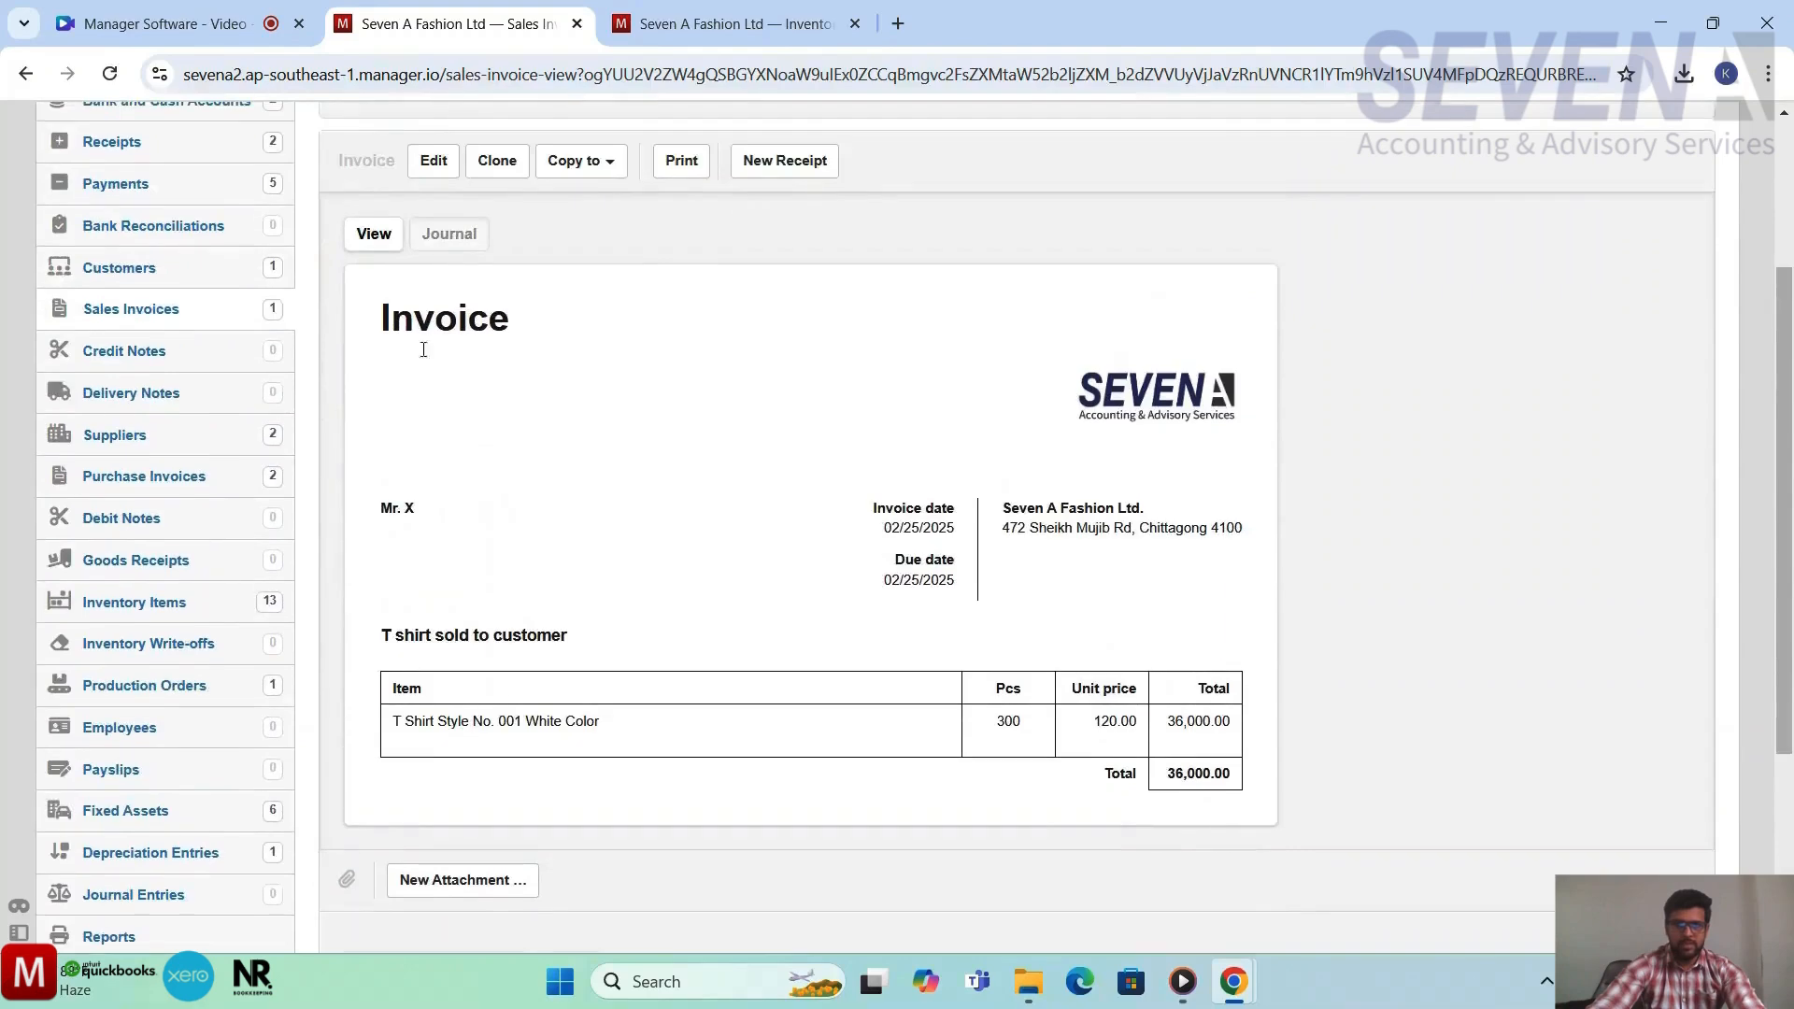
pyautogui.scroll(3, 428, 452)
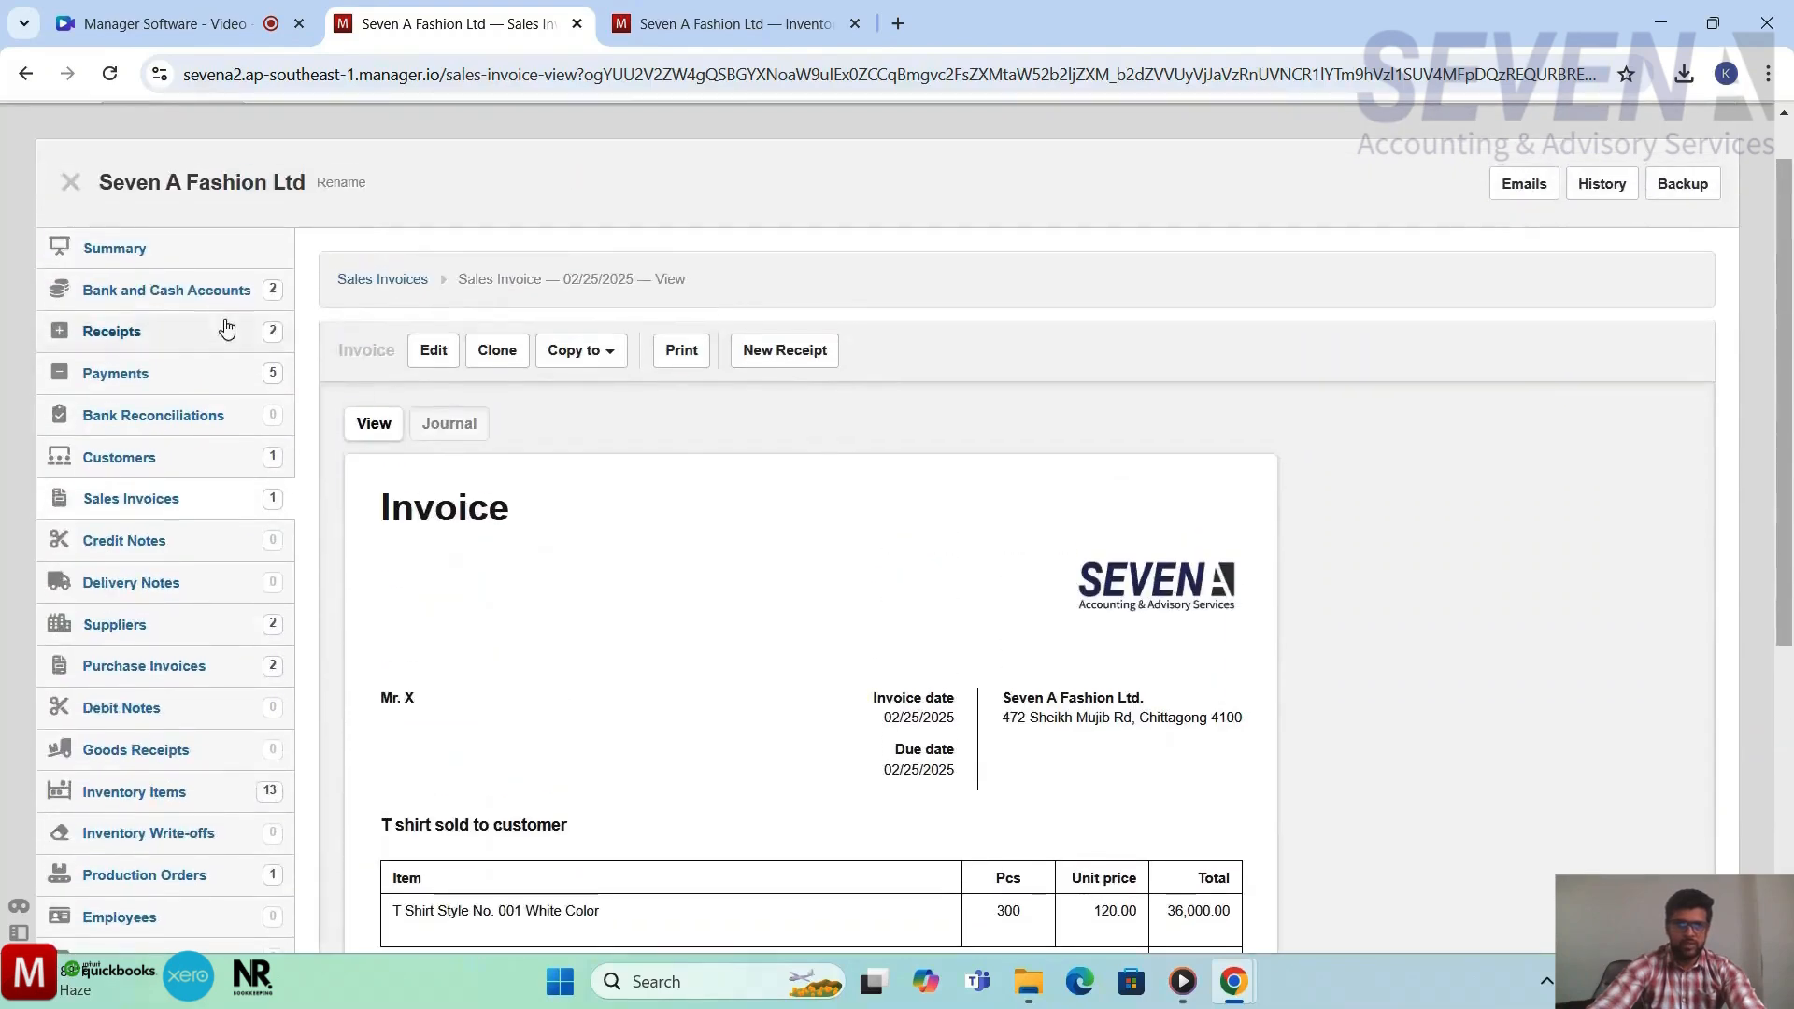
# From the business summary, examine the transactions behind the Inventory - sales income
pyautogui.click(117, 248)
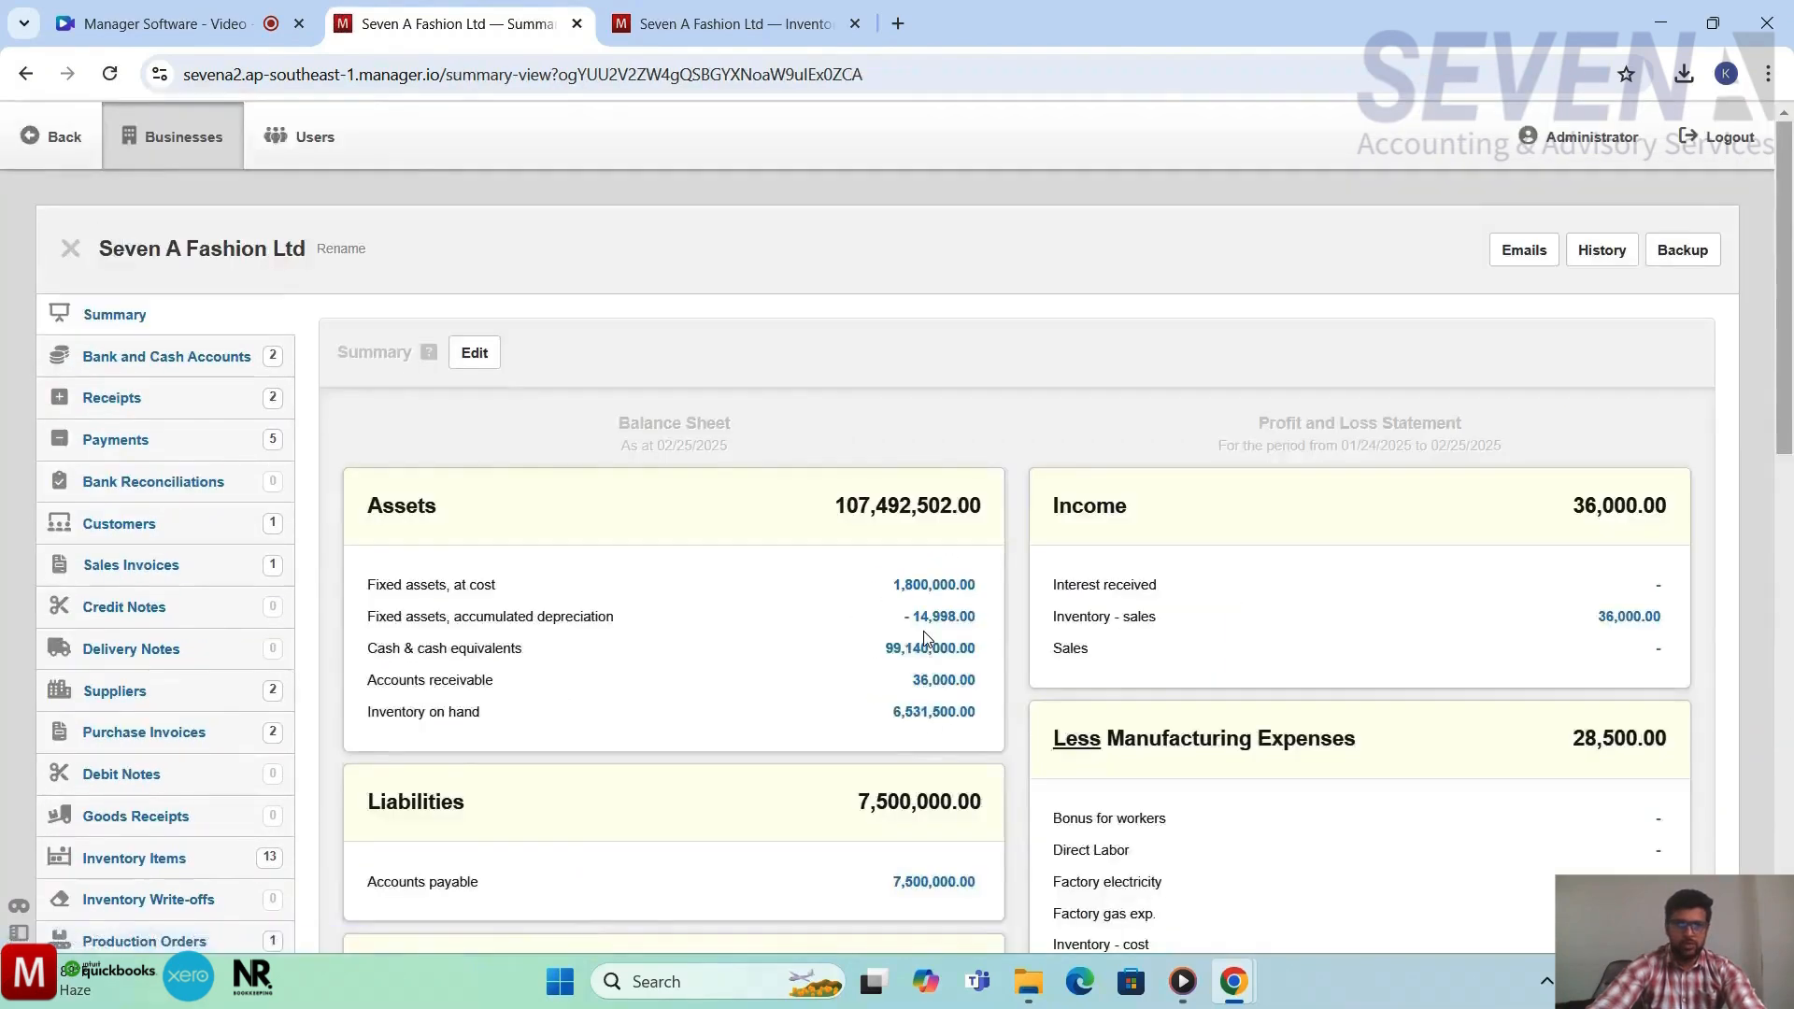
pyautogui.scroll(-4, 925, 638)
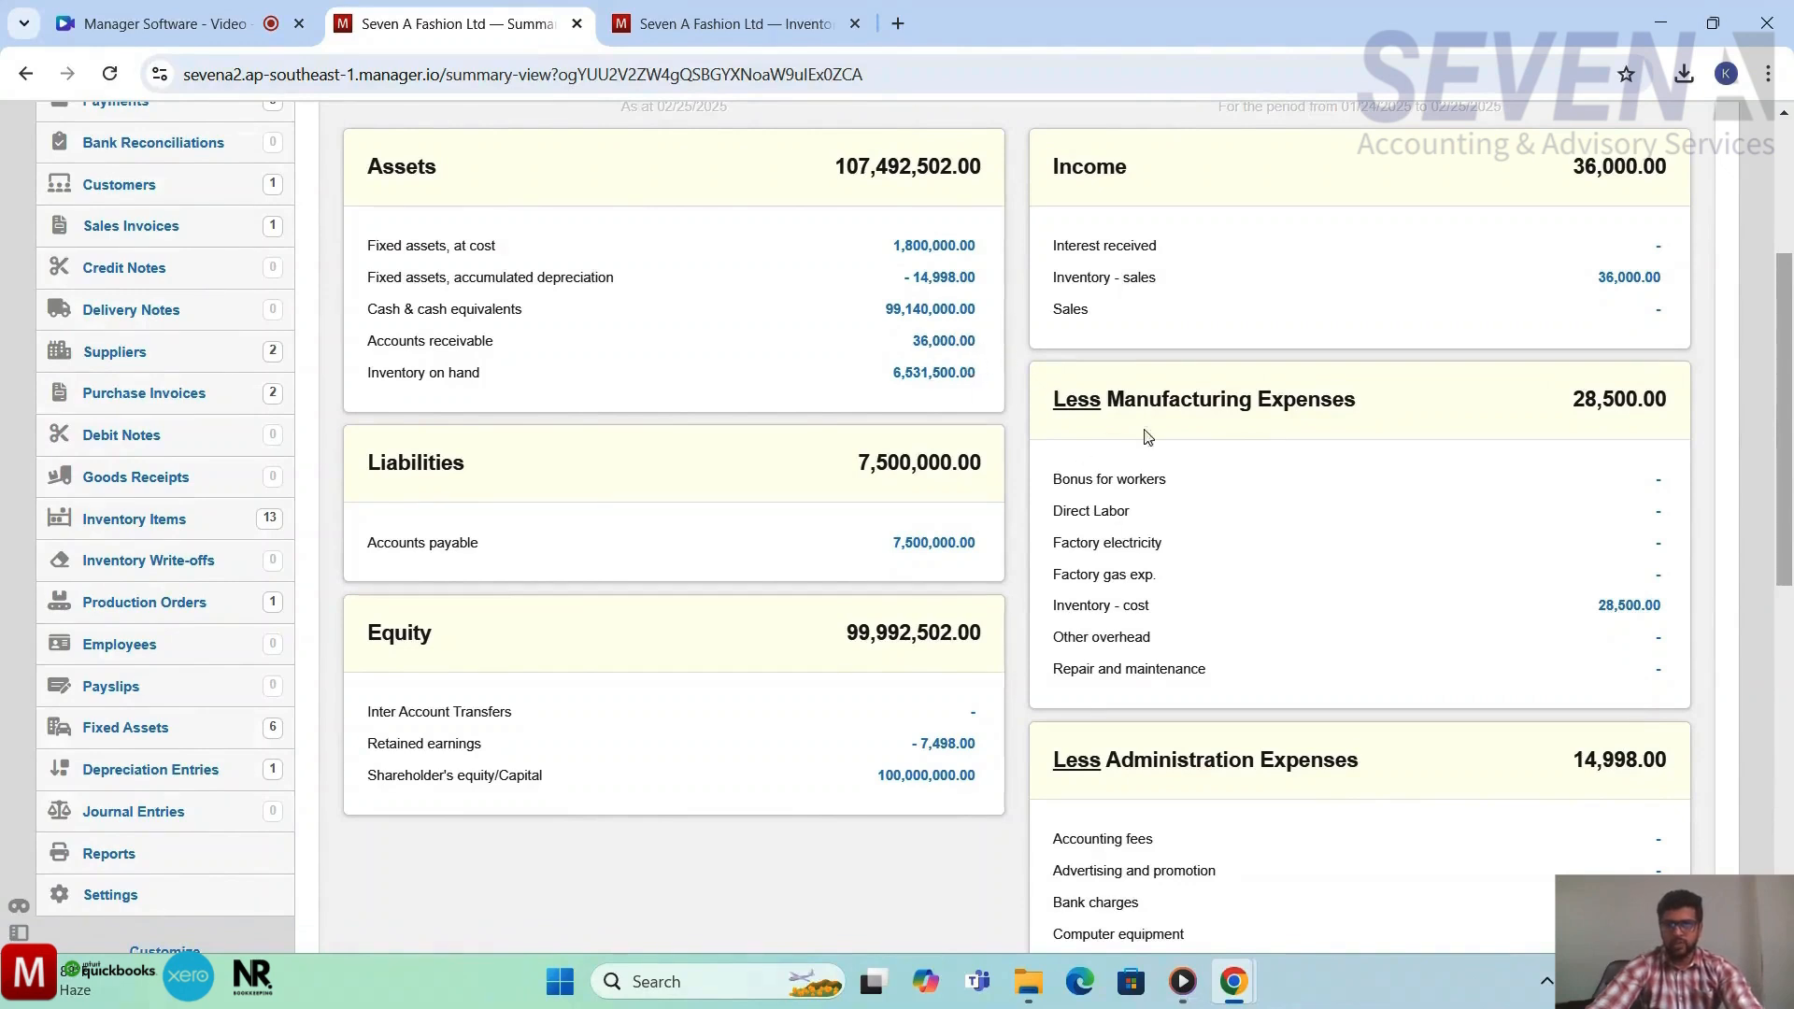
pyautogui.scroll(-1, 1213, 493)
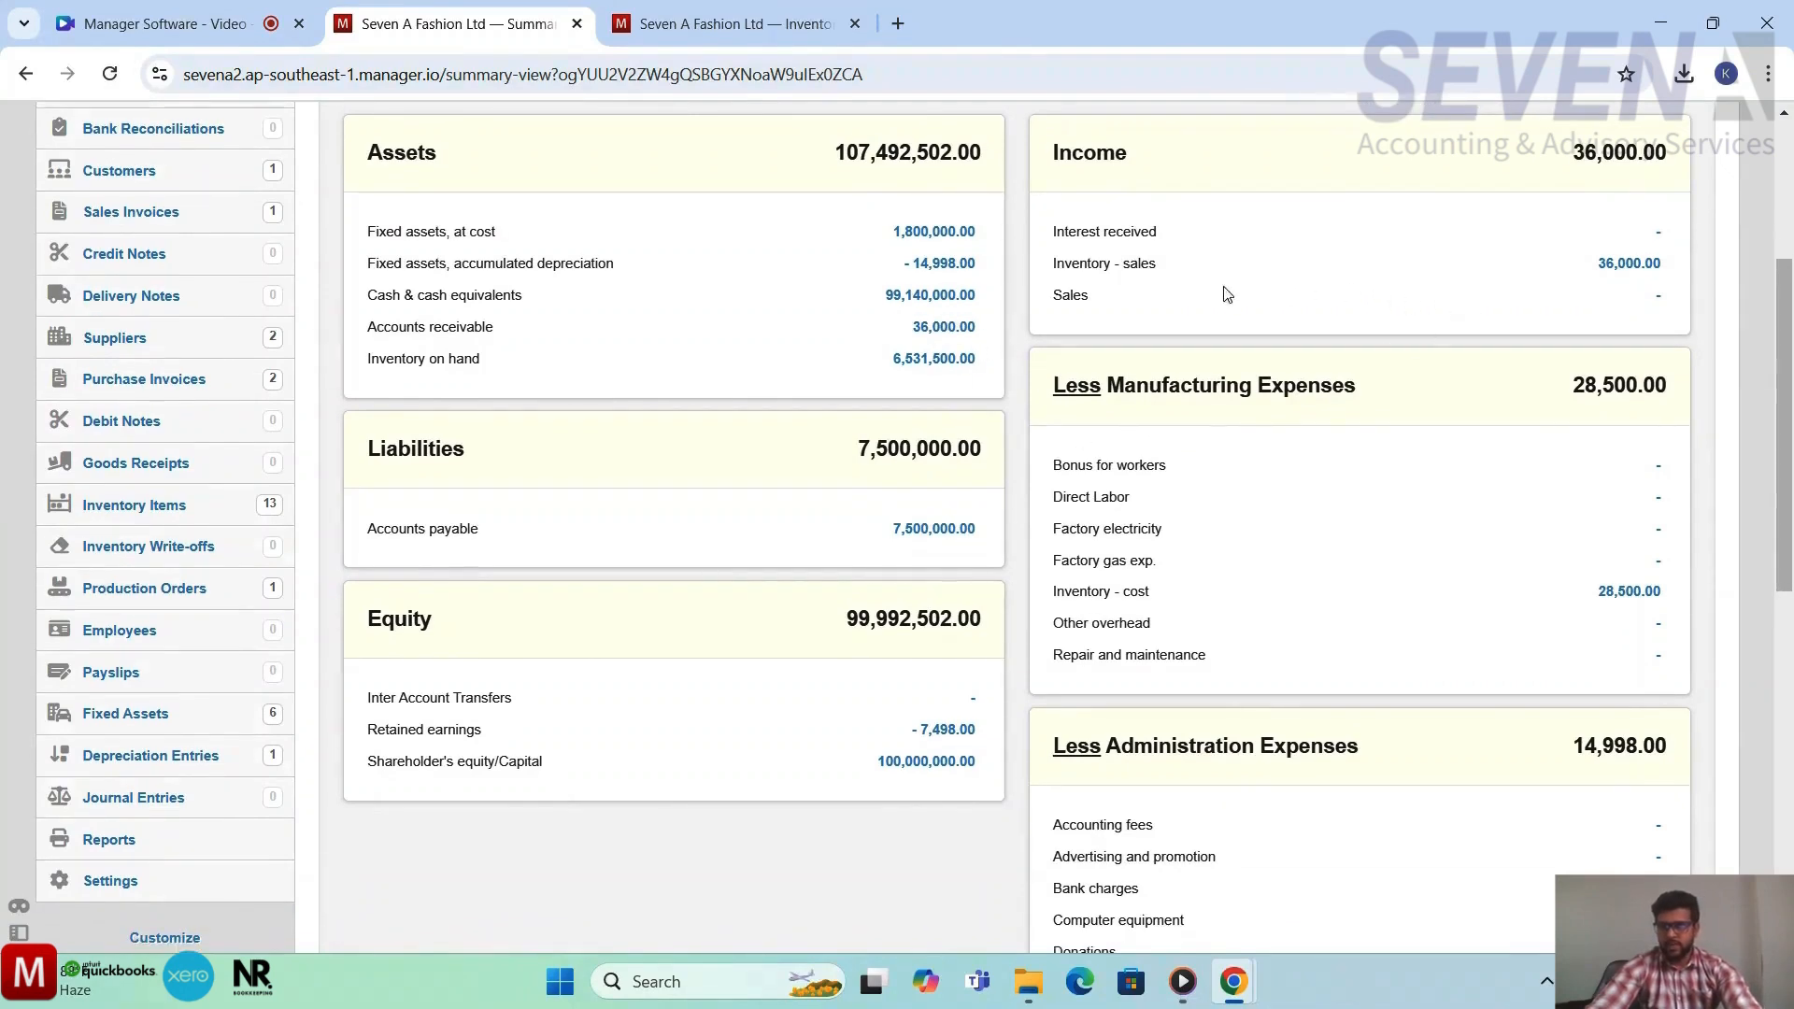
pyautogui.click(1637, 265)
pyautogui.scroll(-1, 1347, 533)
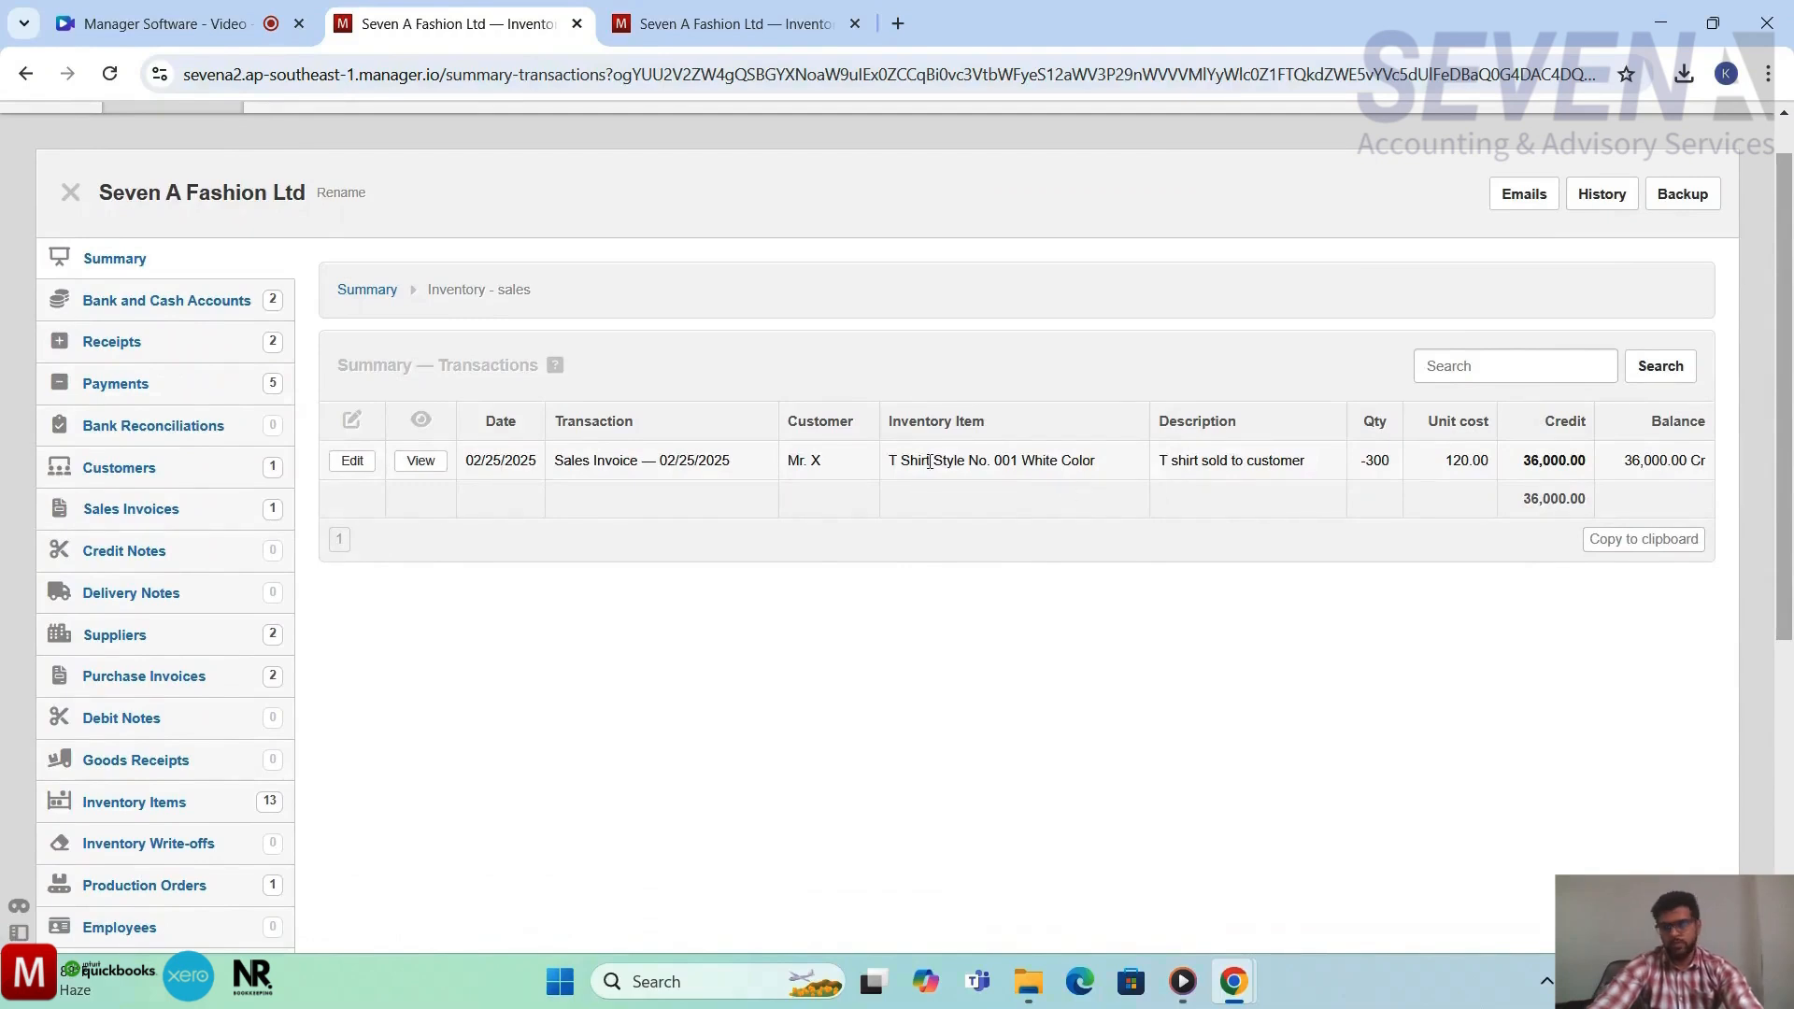
pyautogui.scroll(1, 930, 460)
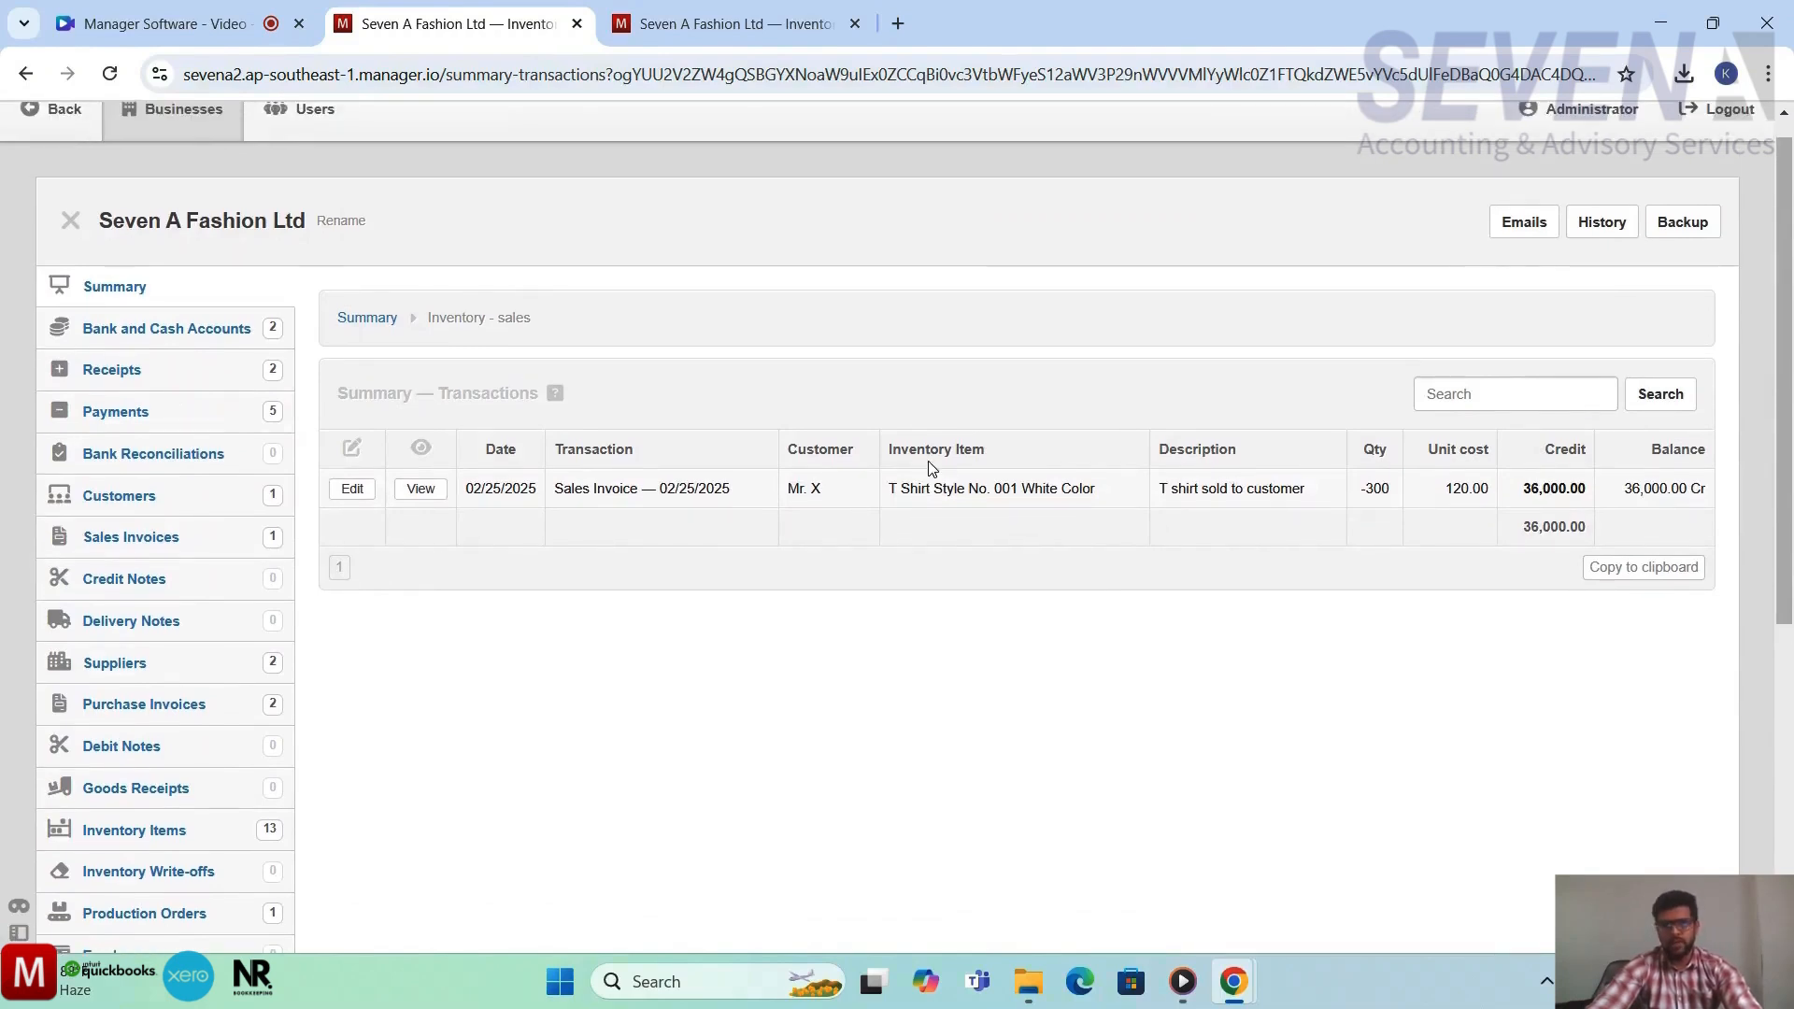
# Return to the summary and open the transactions behind Inventory - cost under Manufacturing Expenses
pyautogui.click(111, 287)
pyautogui.scroll(-1, 1217, 567)
pyautogui.scroll(-1, 1218, 568)
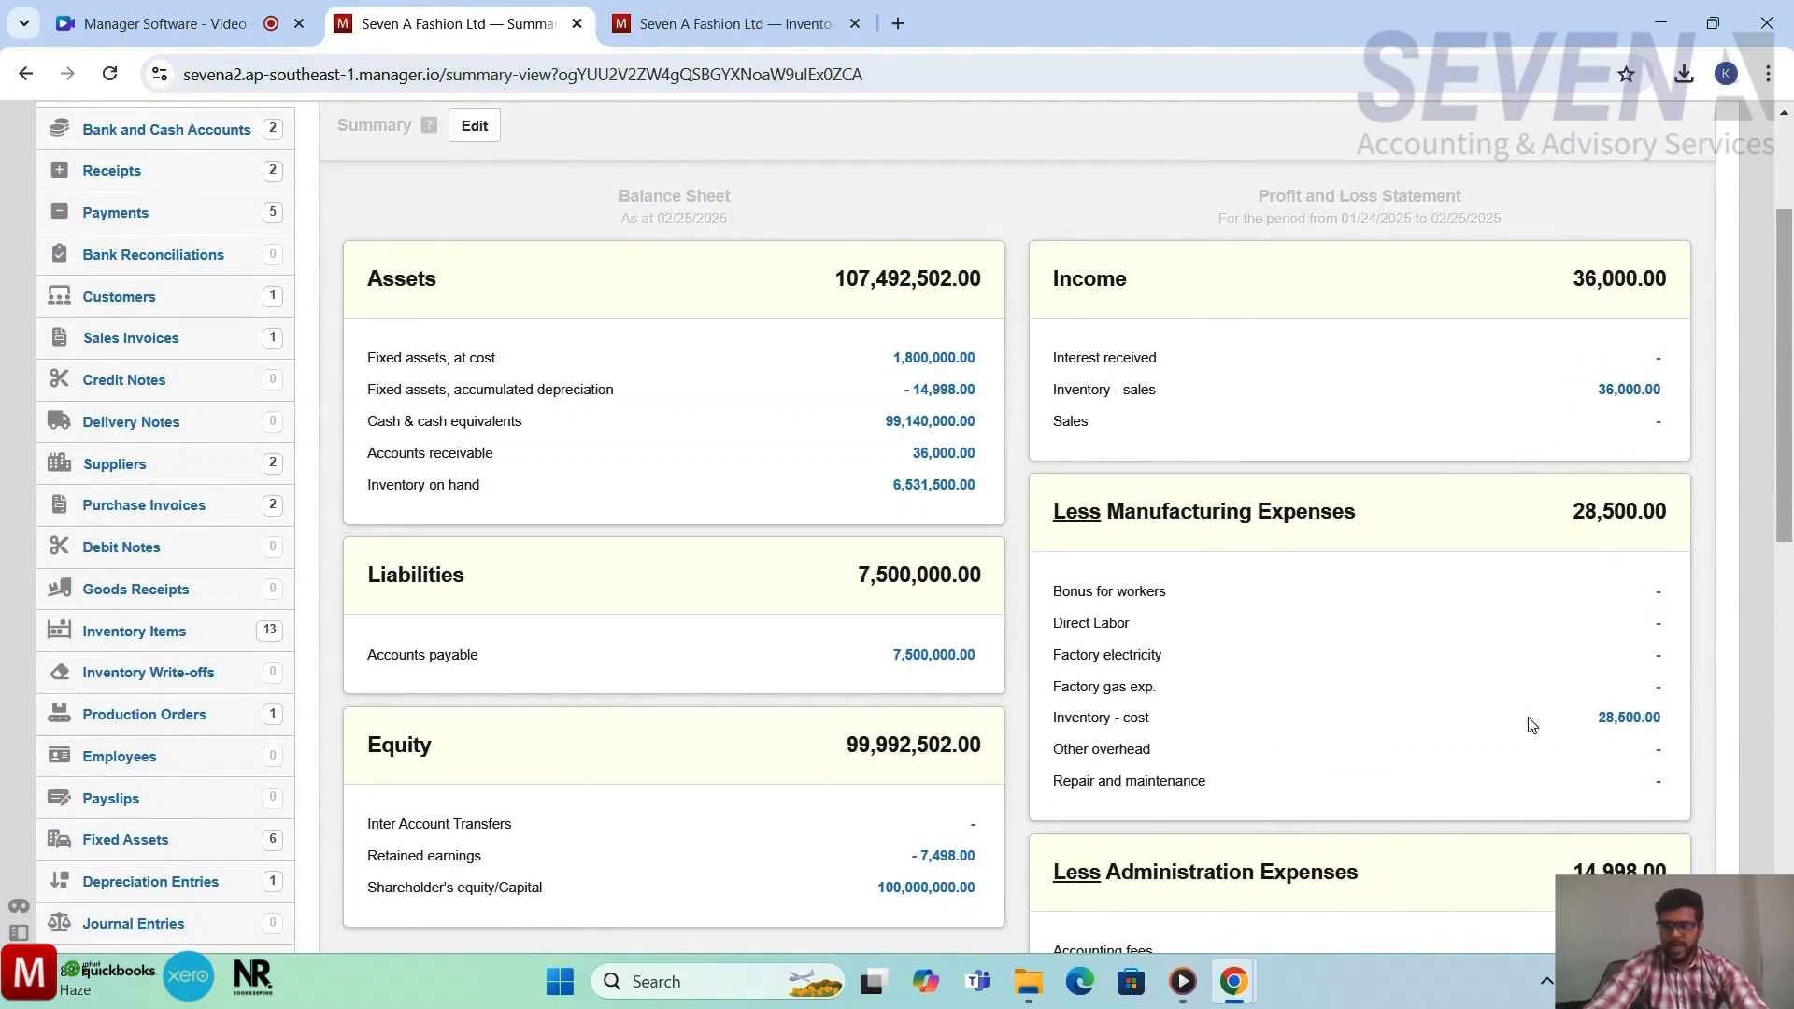
pyautogui.scroll(-2, 1592, 728)
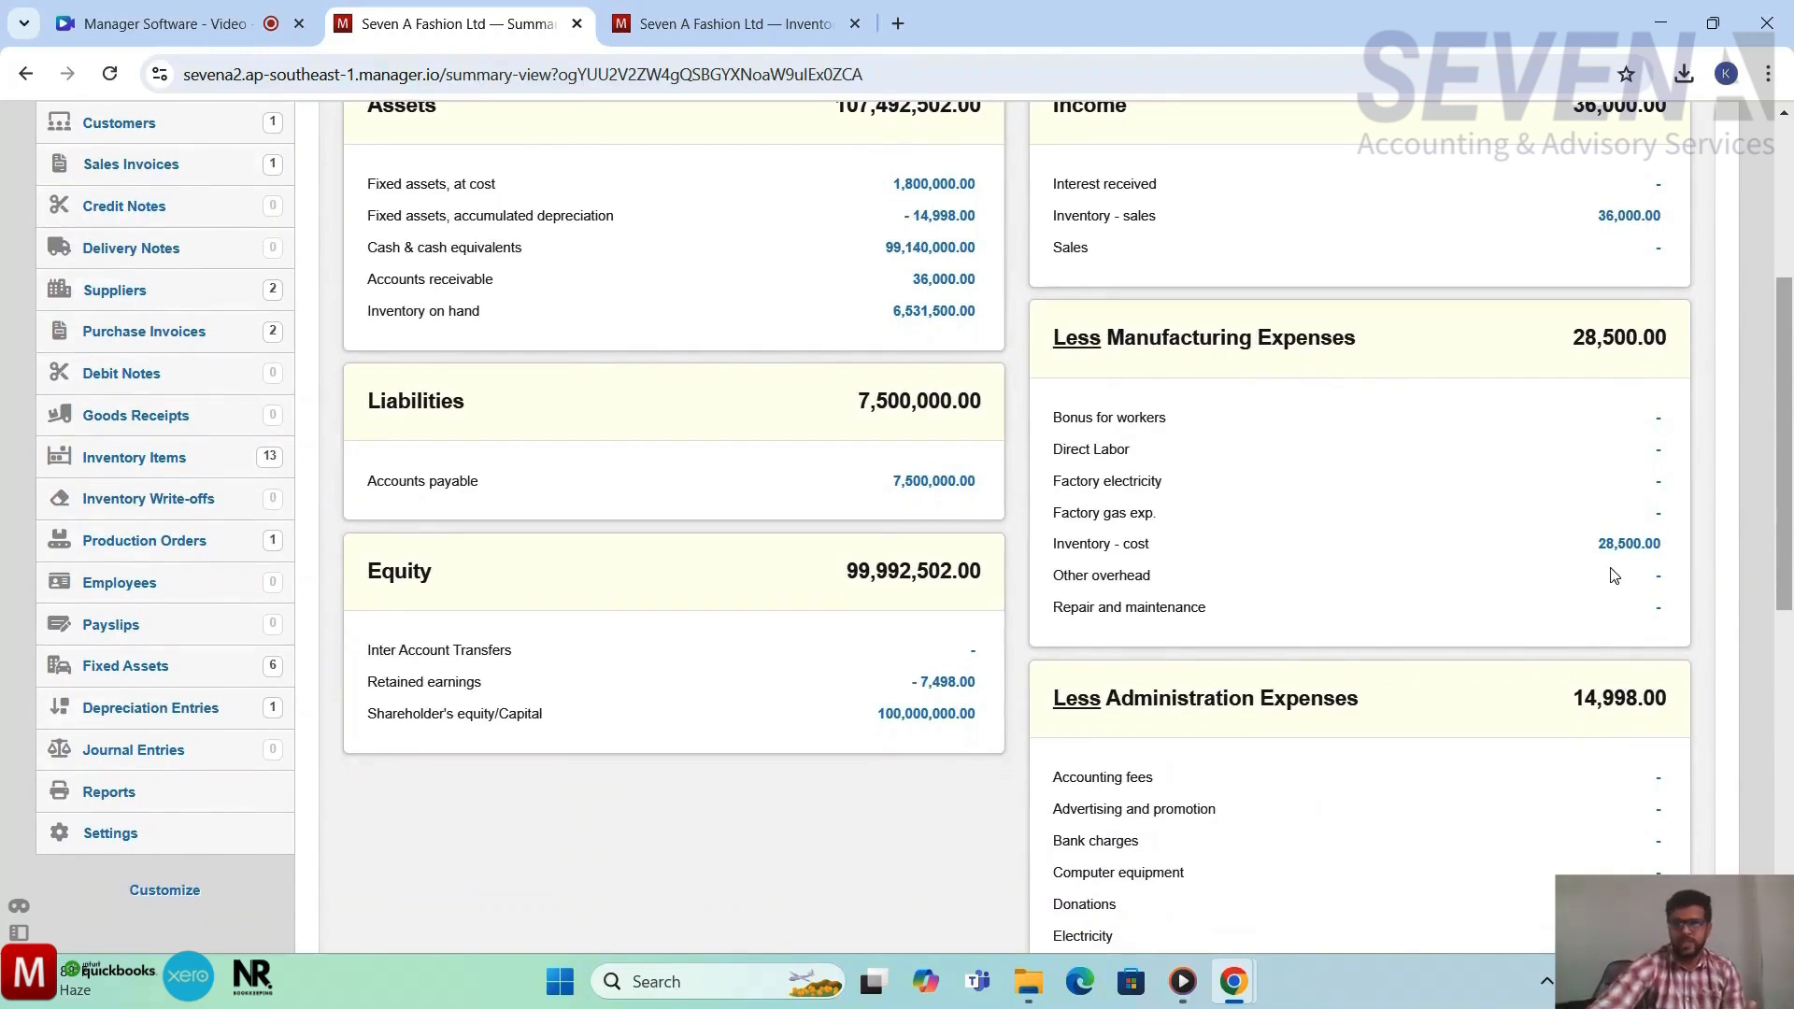
pyautogui.click(1619, 546)
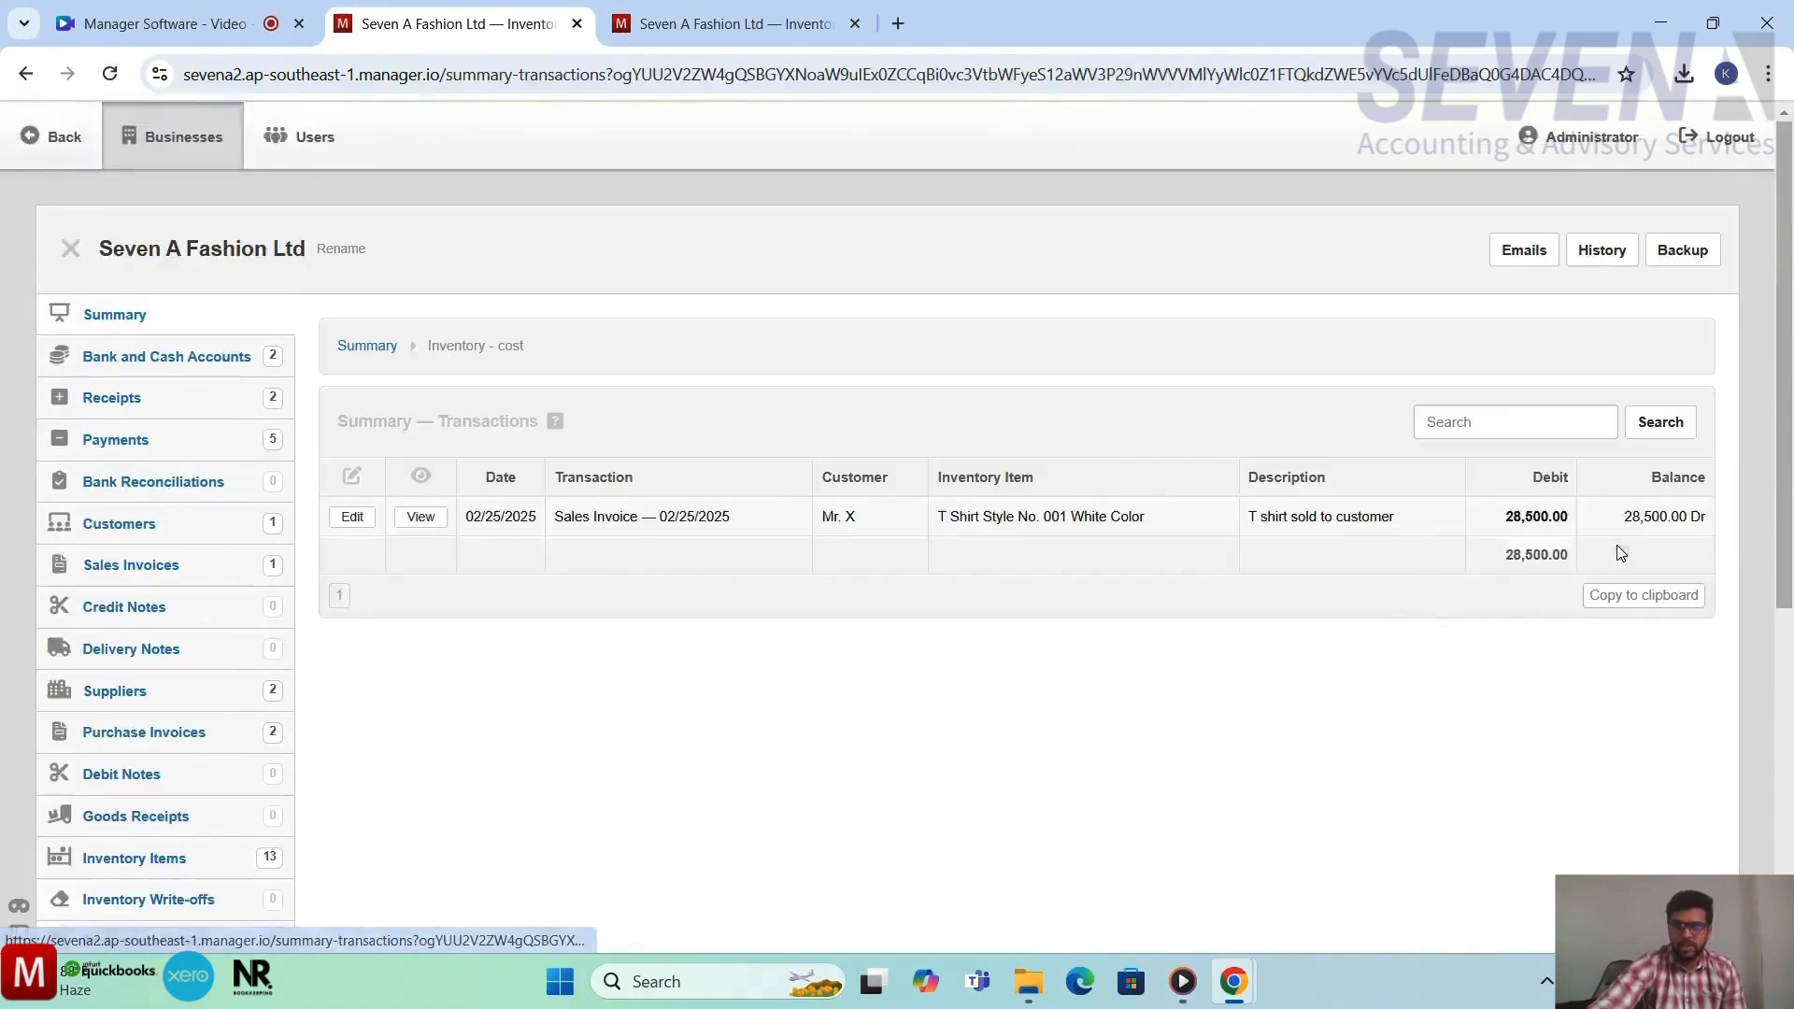
# View the sales invoice behind the inventory cost entry and return to the Inventory - cost transactions
pyautogui.click(602, 516)
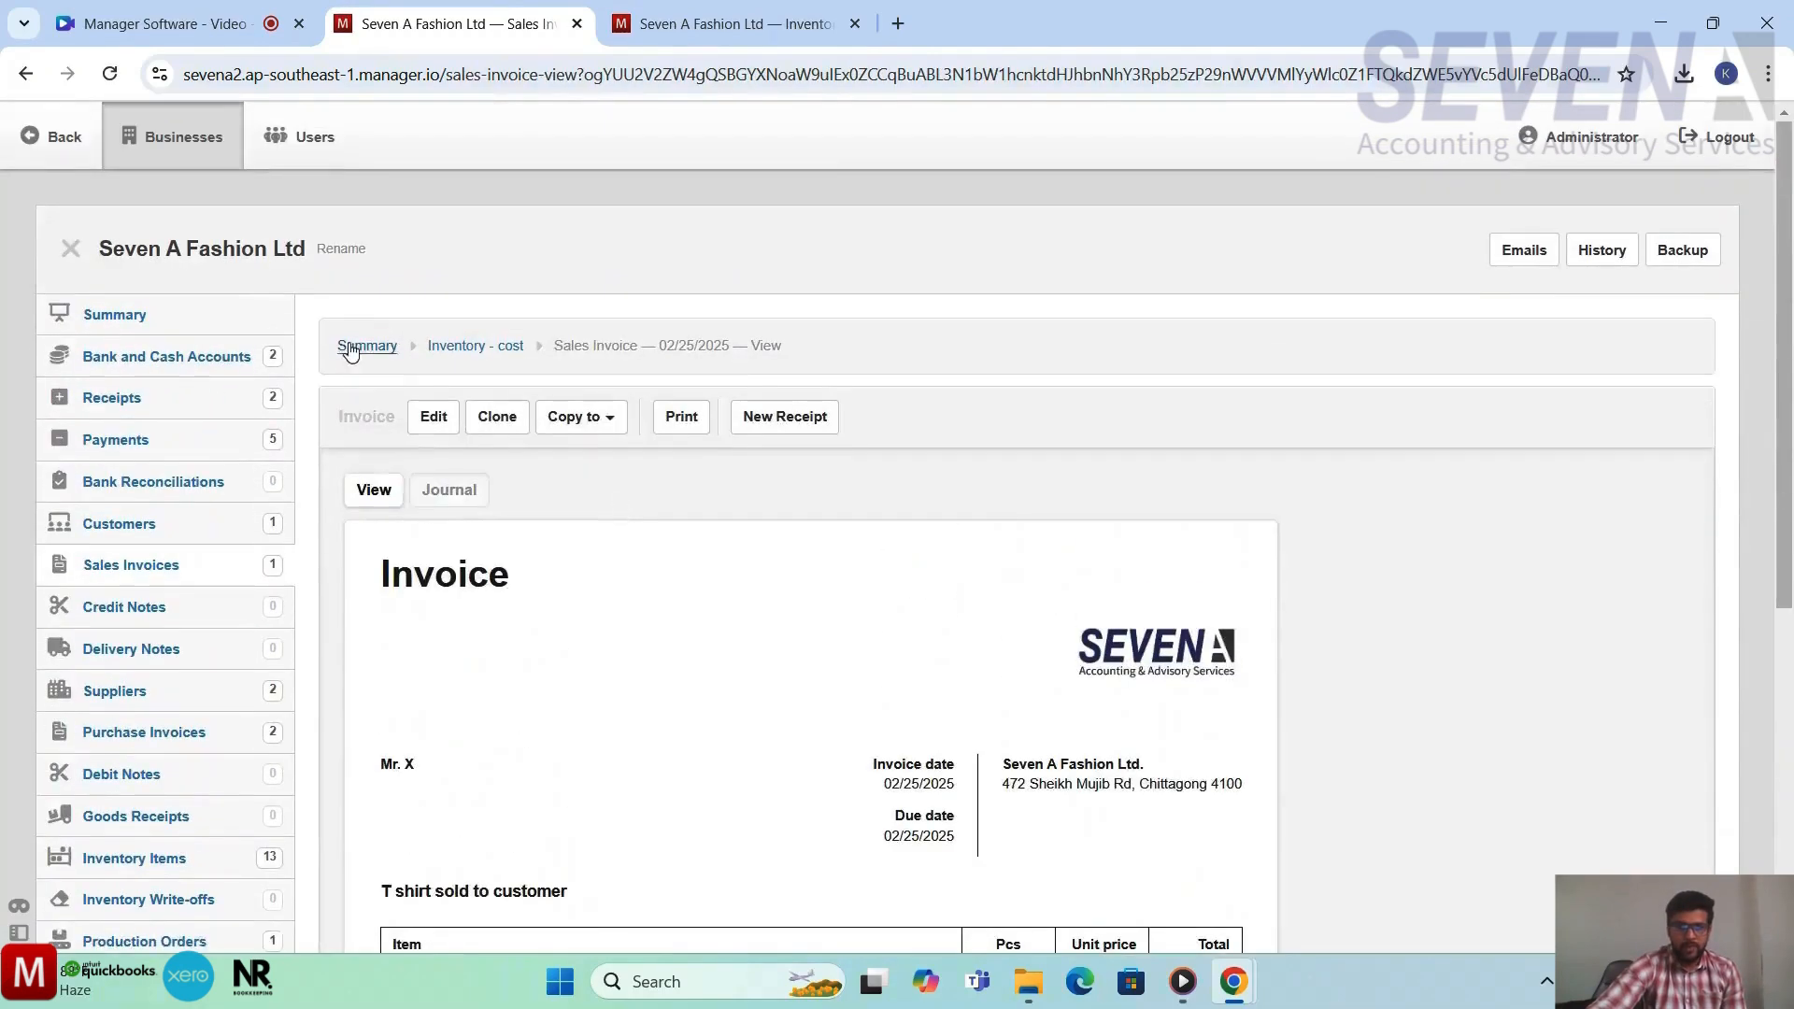
pyautogui.click(58, 137)
pyautogui.scroll(-1, 1145, 923)
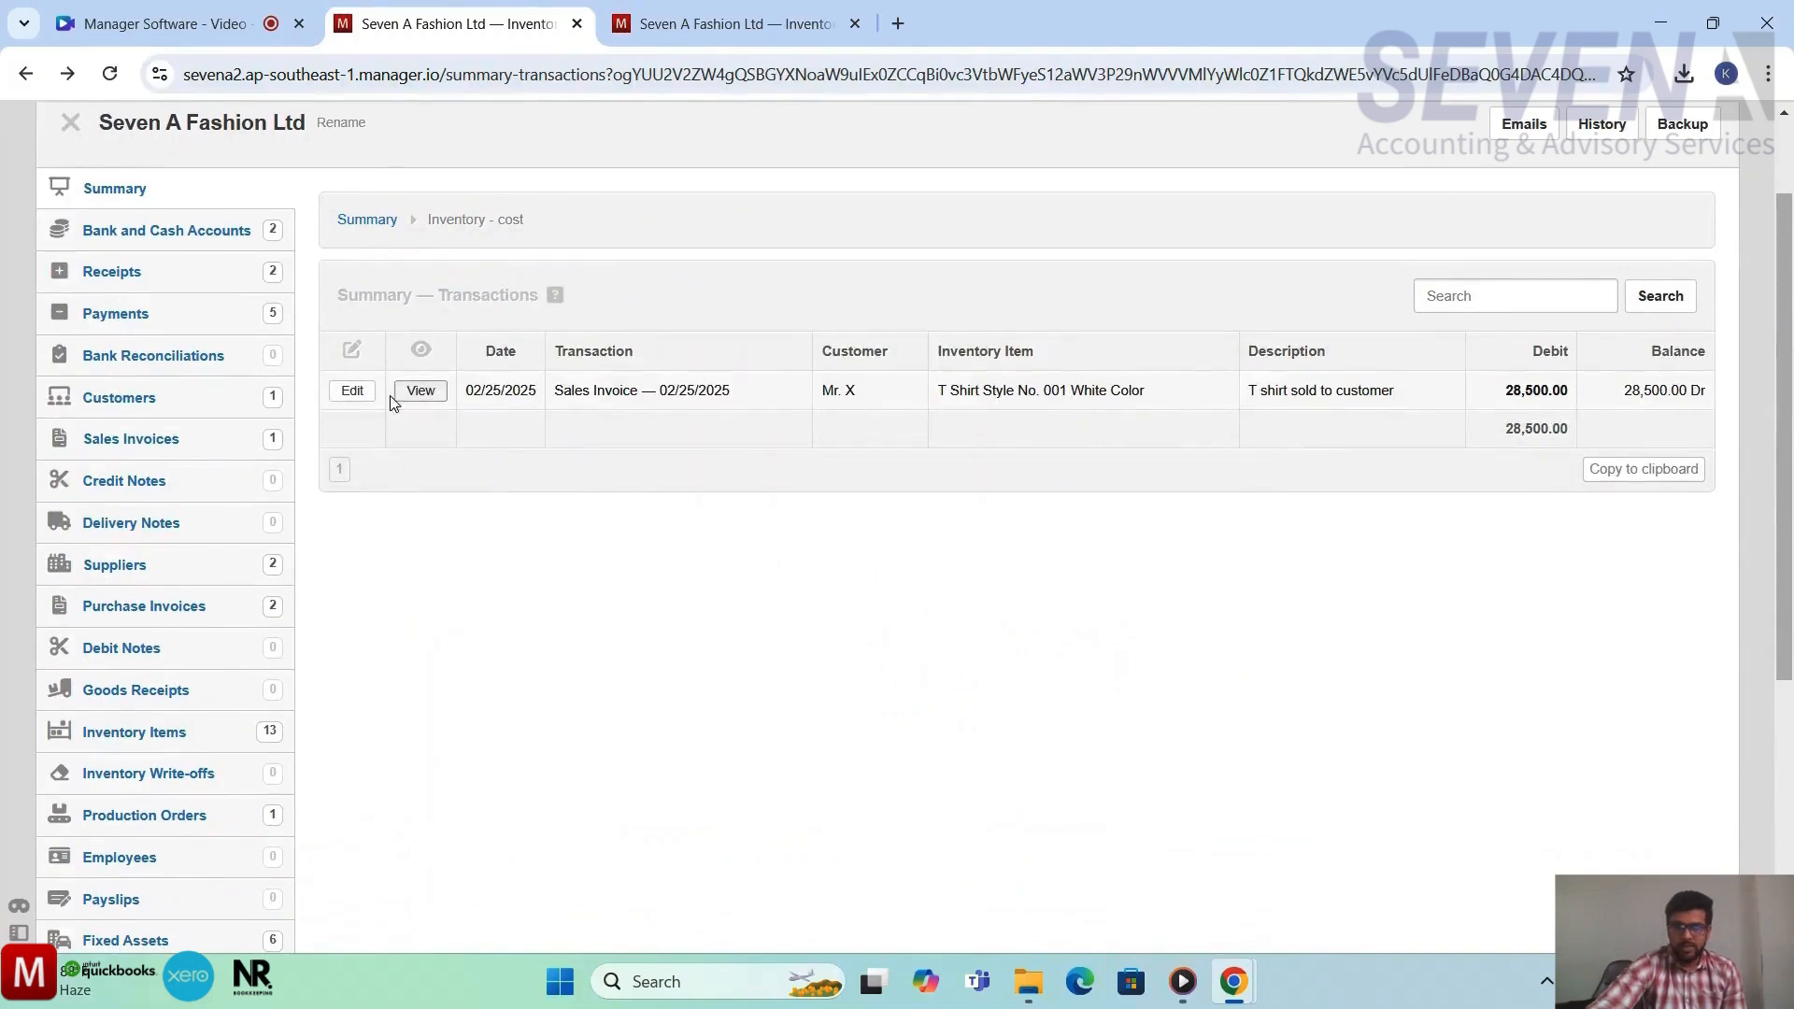
# Open the sales invoice for editing and check the account, quantity and unit price on its T-shirt line
pyautogui.click(353, 391)
pyautogui.scroll(-1, 673, 581)
pyautogui.scroll(-4, 672, 581)
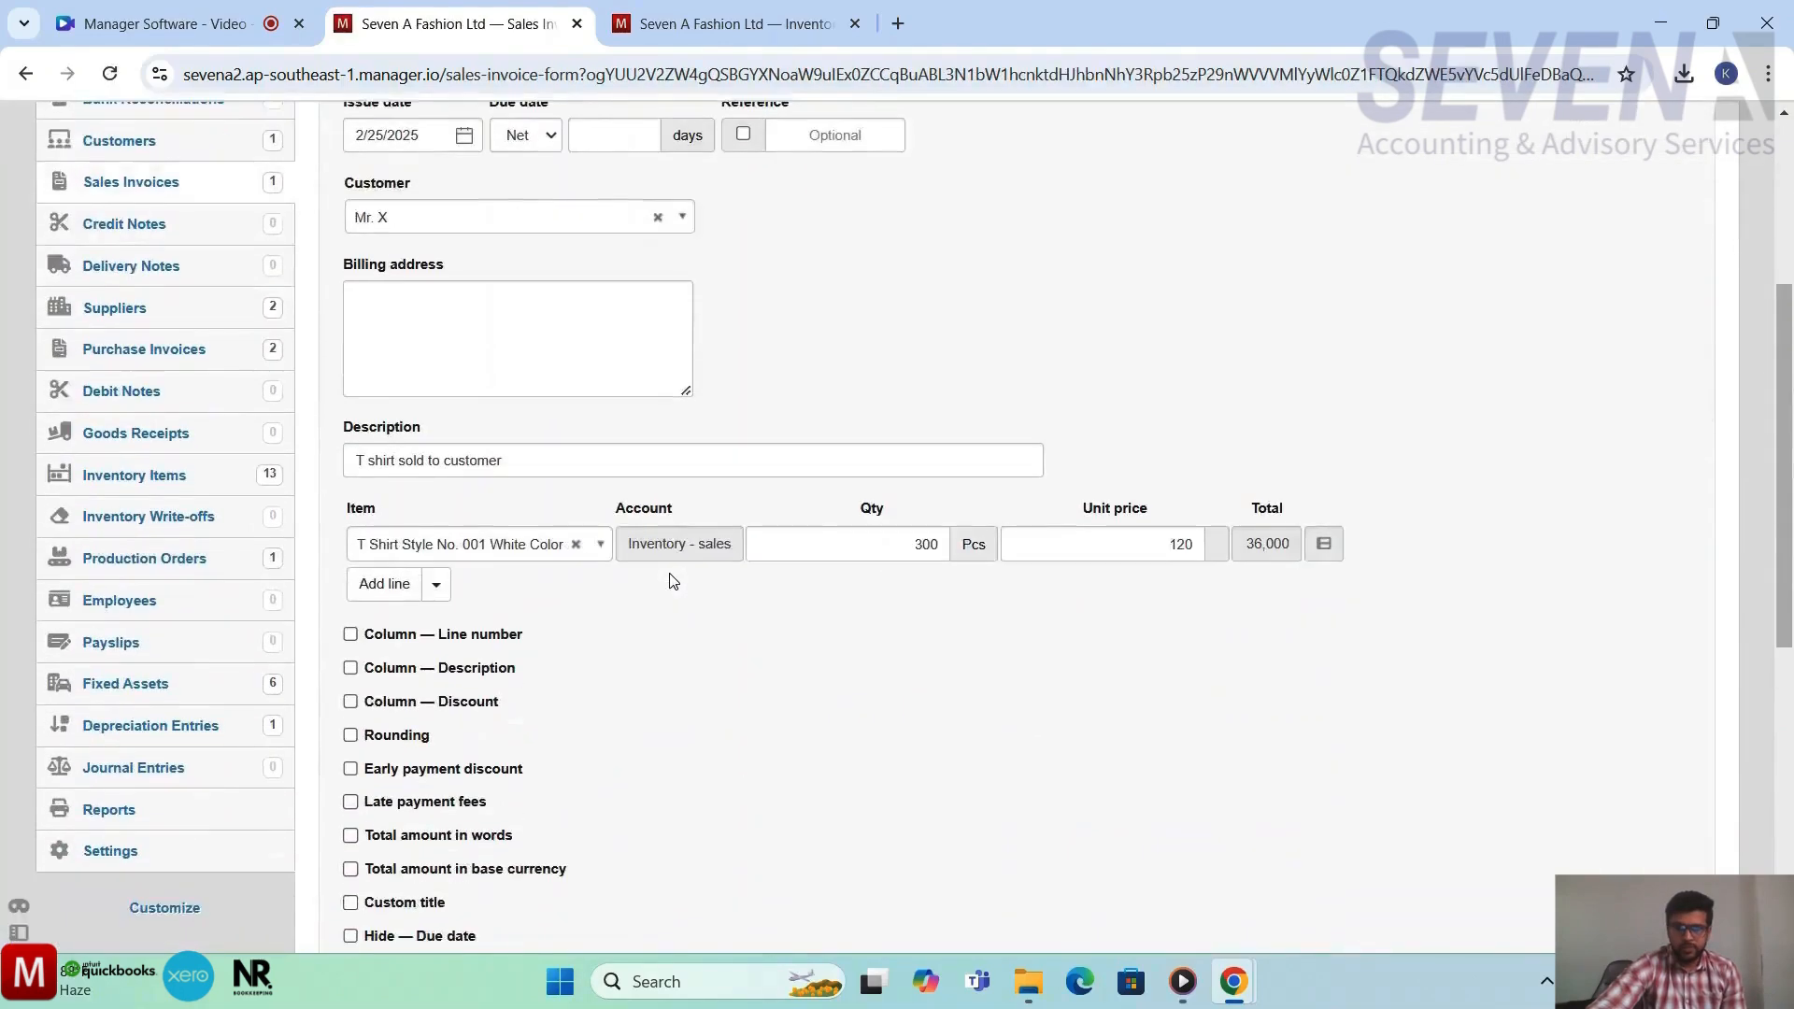
pyautogui.scroll(5, 673, 582)
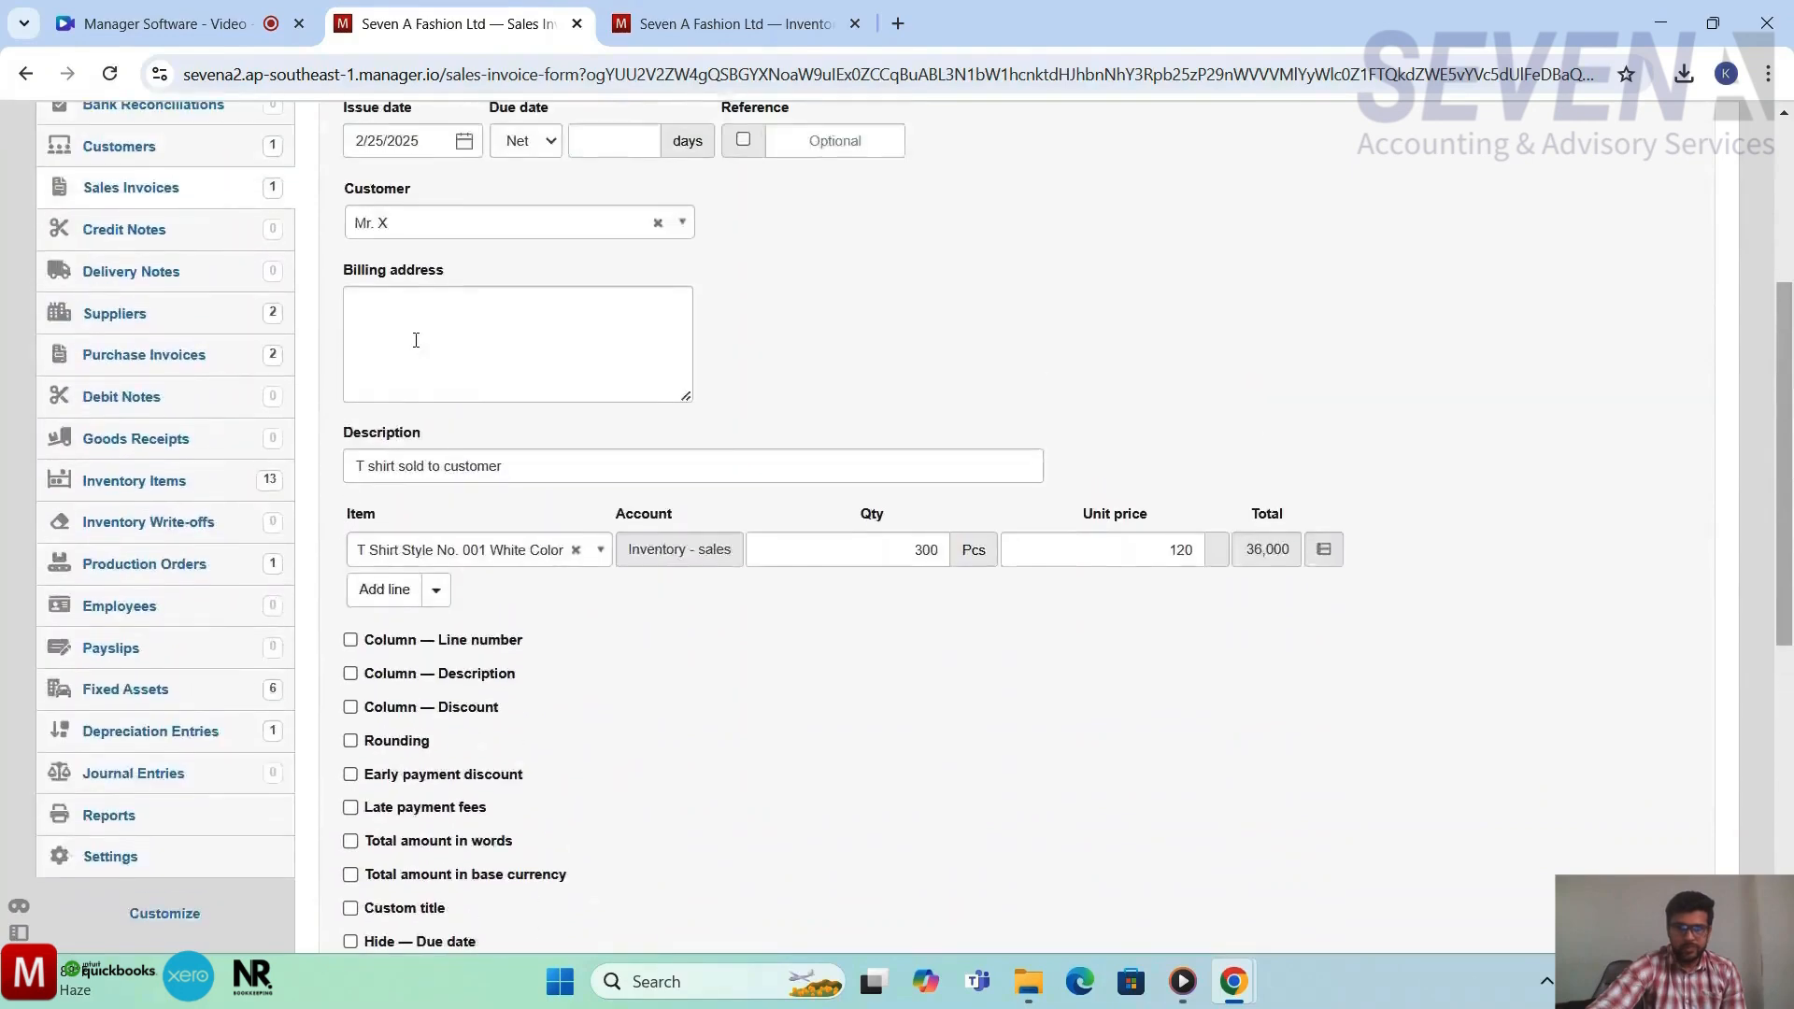
# Return to the summary and compare the Inventory - cost under Manufacturing Expenses with the Inventory - sales income
pyautogui.click(99, 245)
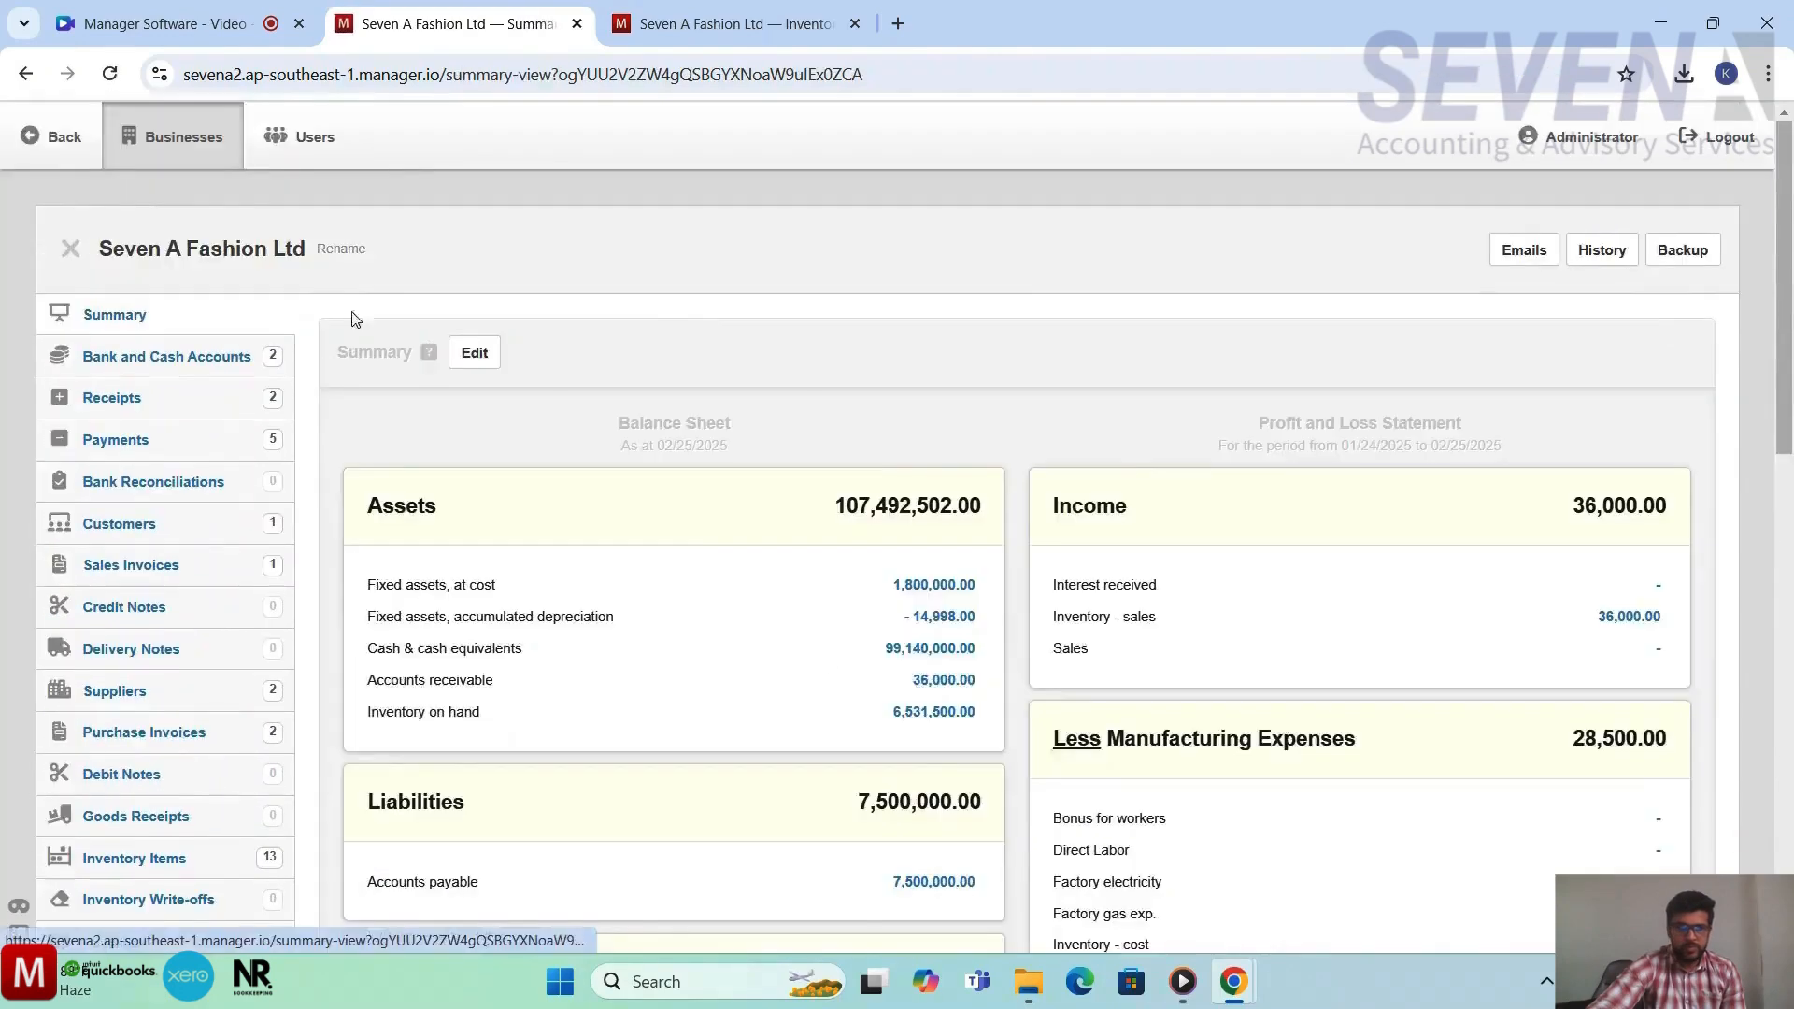
pyautogui.scroll(-4, 822, 682)
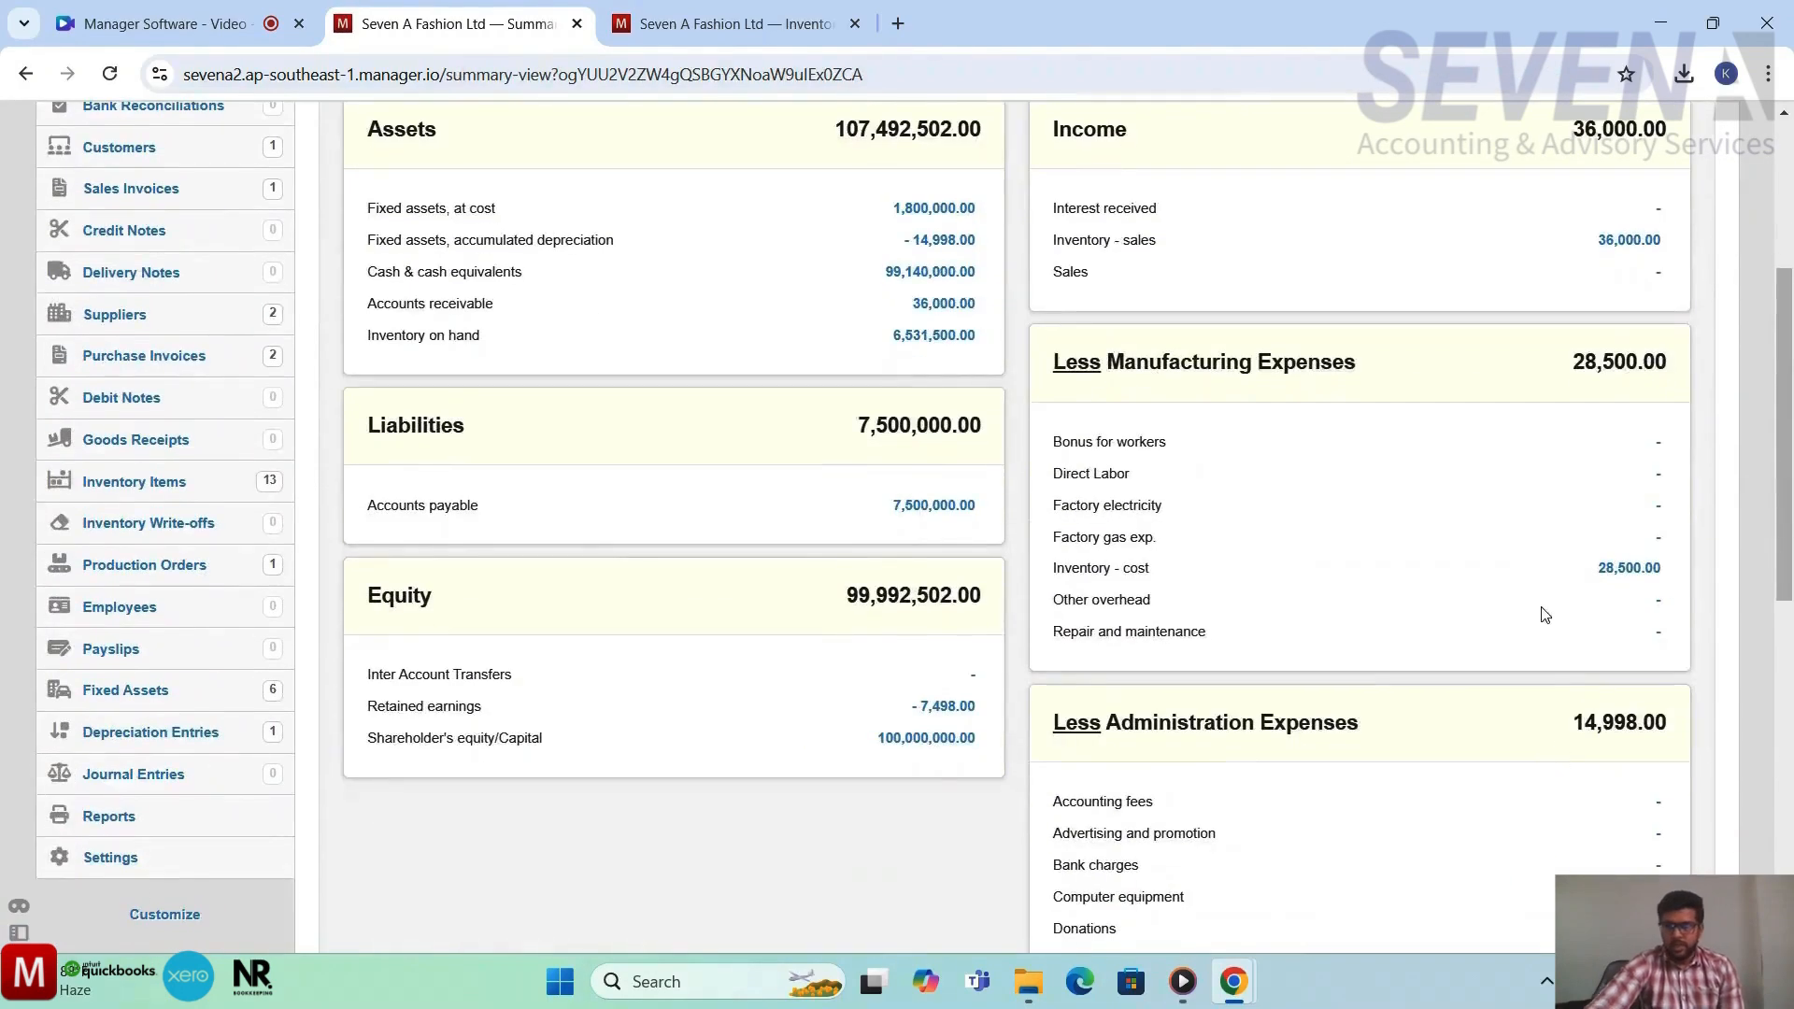
pyautogui.scroll(-1, 1570, 587)
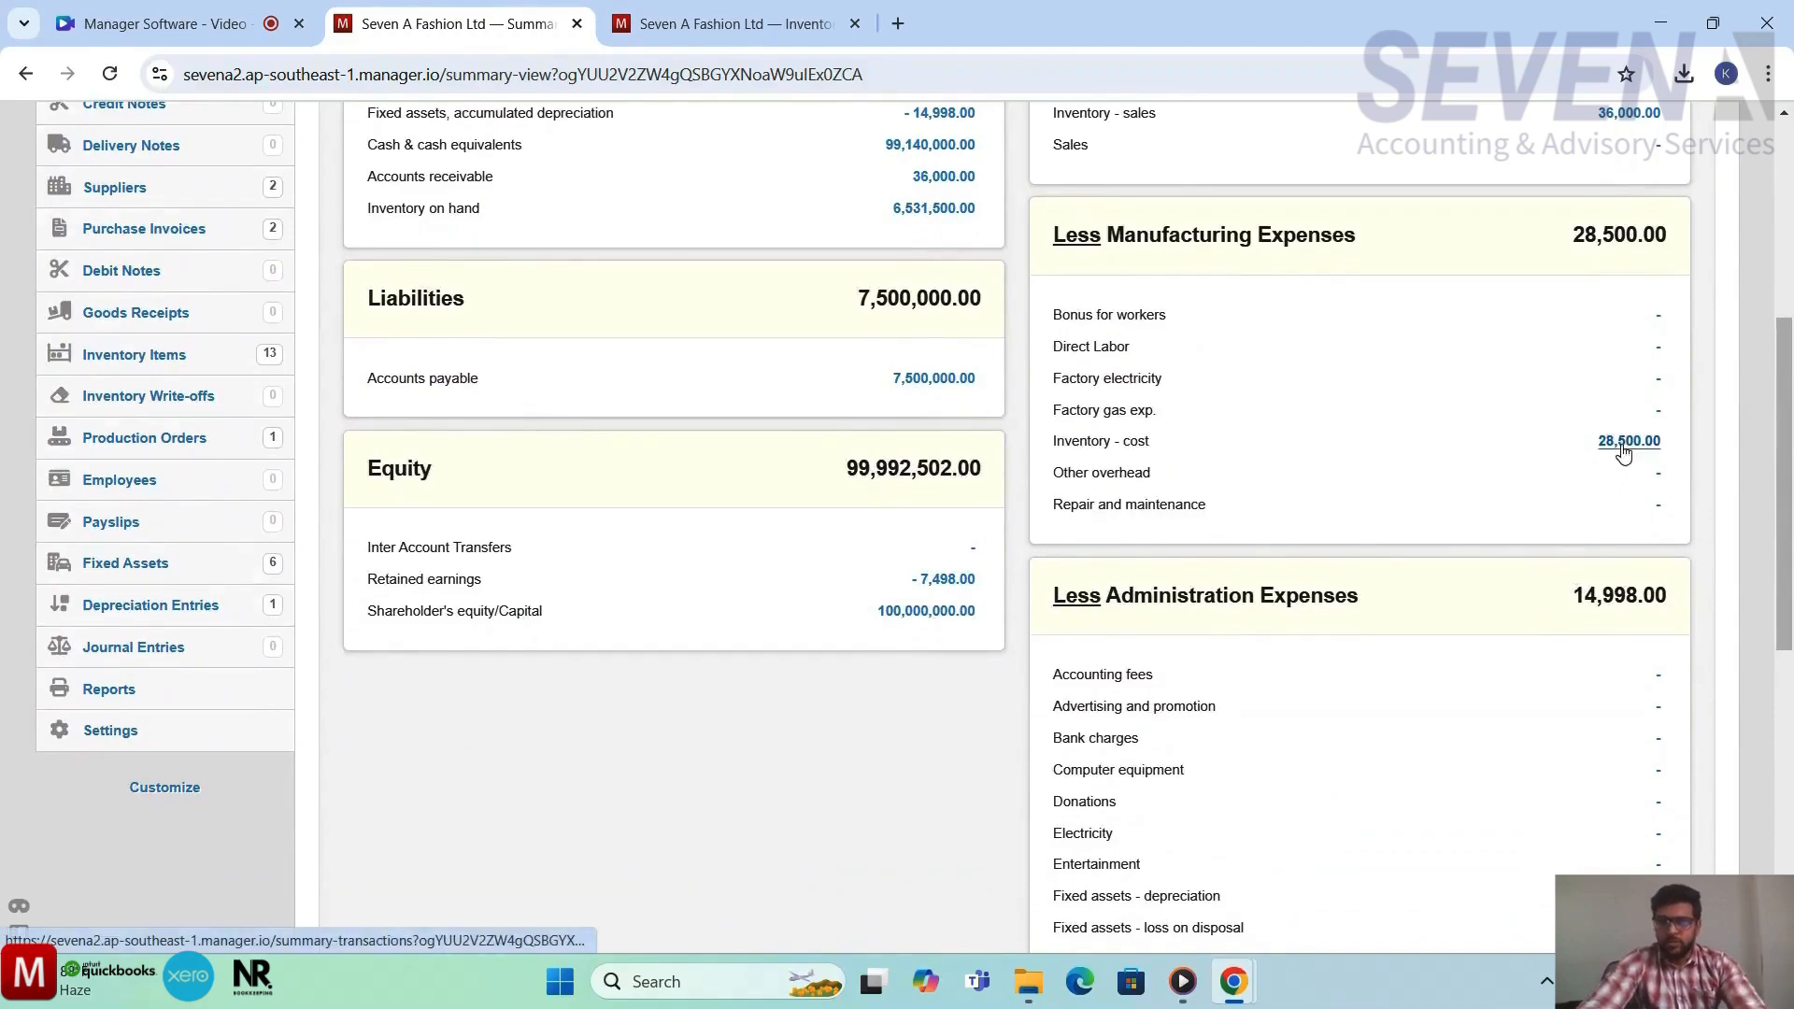
pyautogui.scroll(2, 1579, 452)
pyautogui.scroll(-1, 1538, 453)
pyautogui.scroll(-1, 1538, 453)
pyautogui.scroll(-1, 1538, 453)
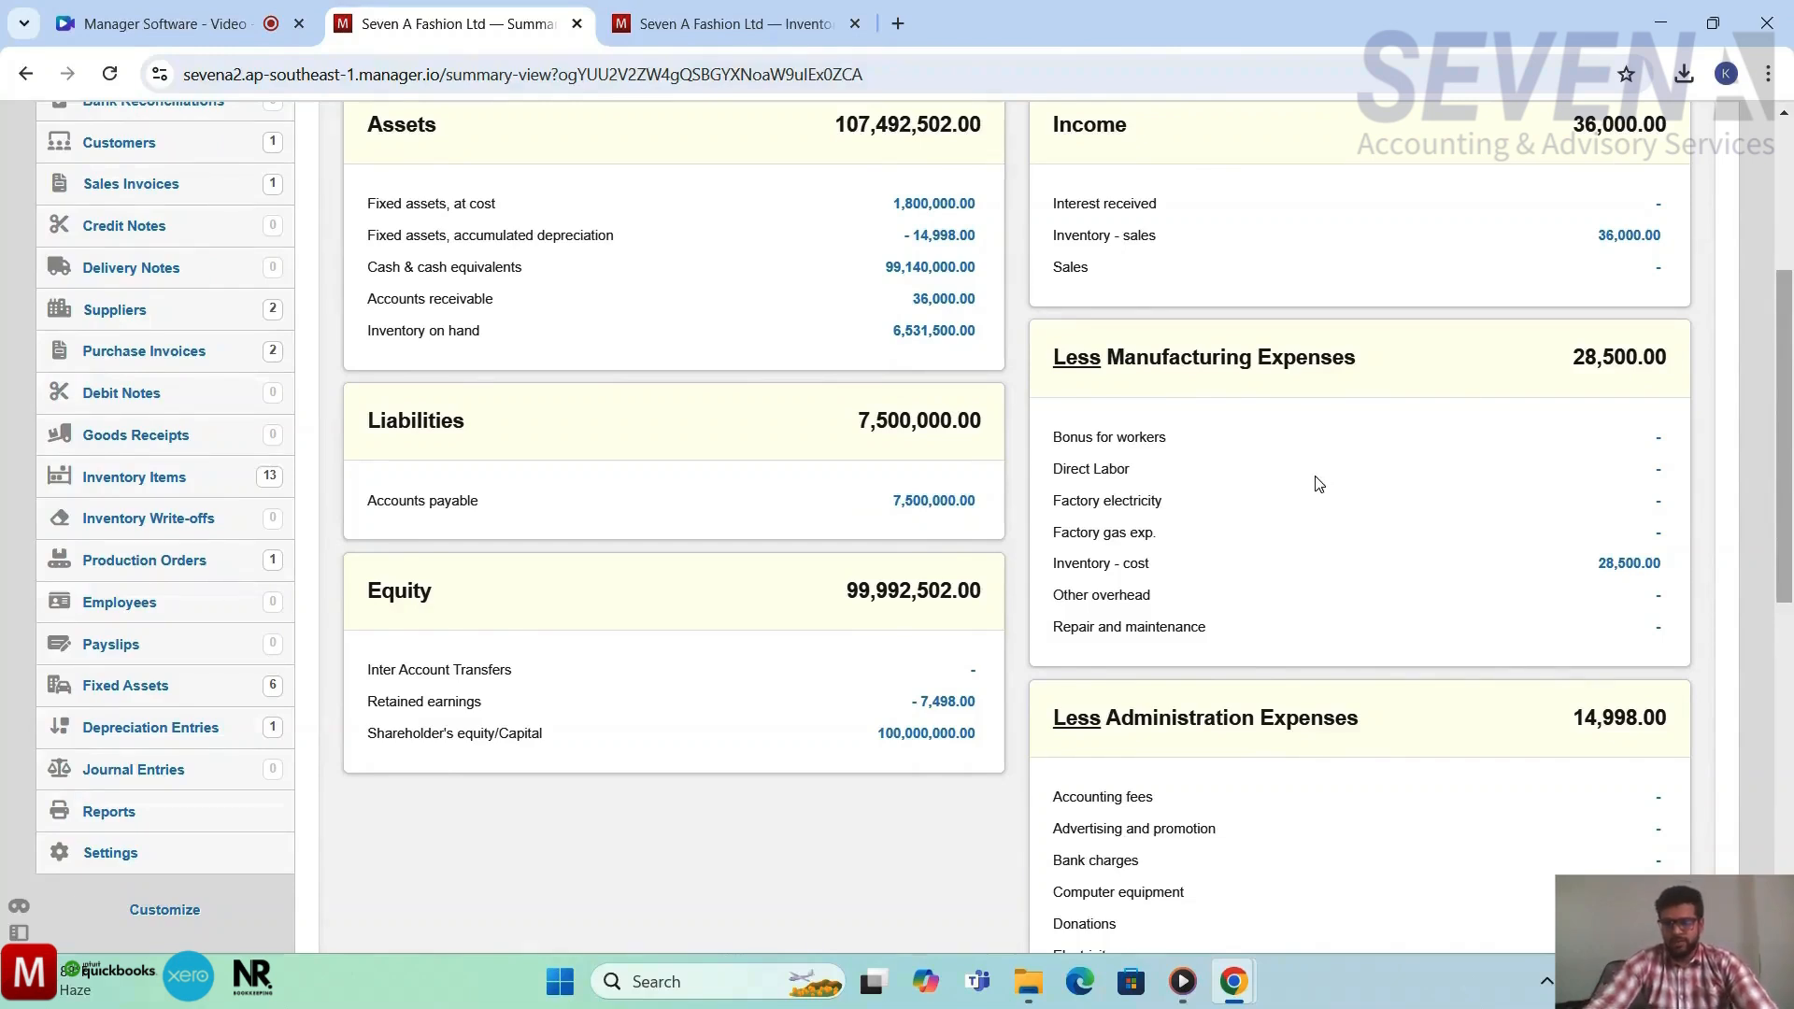
pyautogui.scroll(1, 1318, 483)
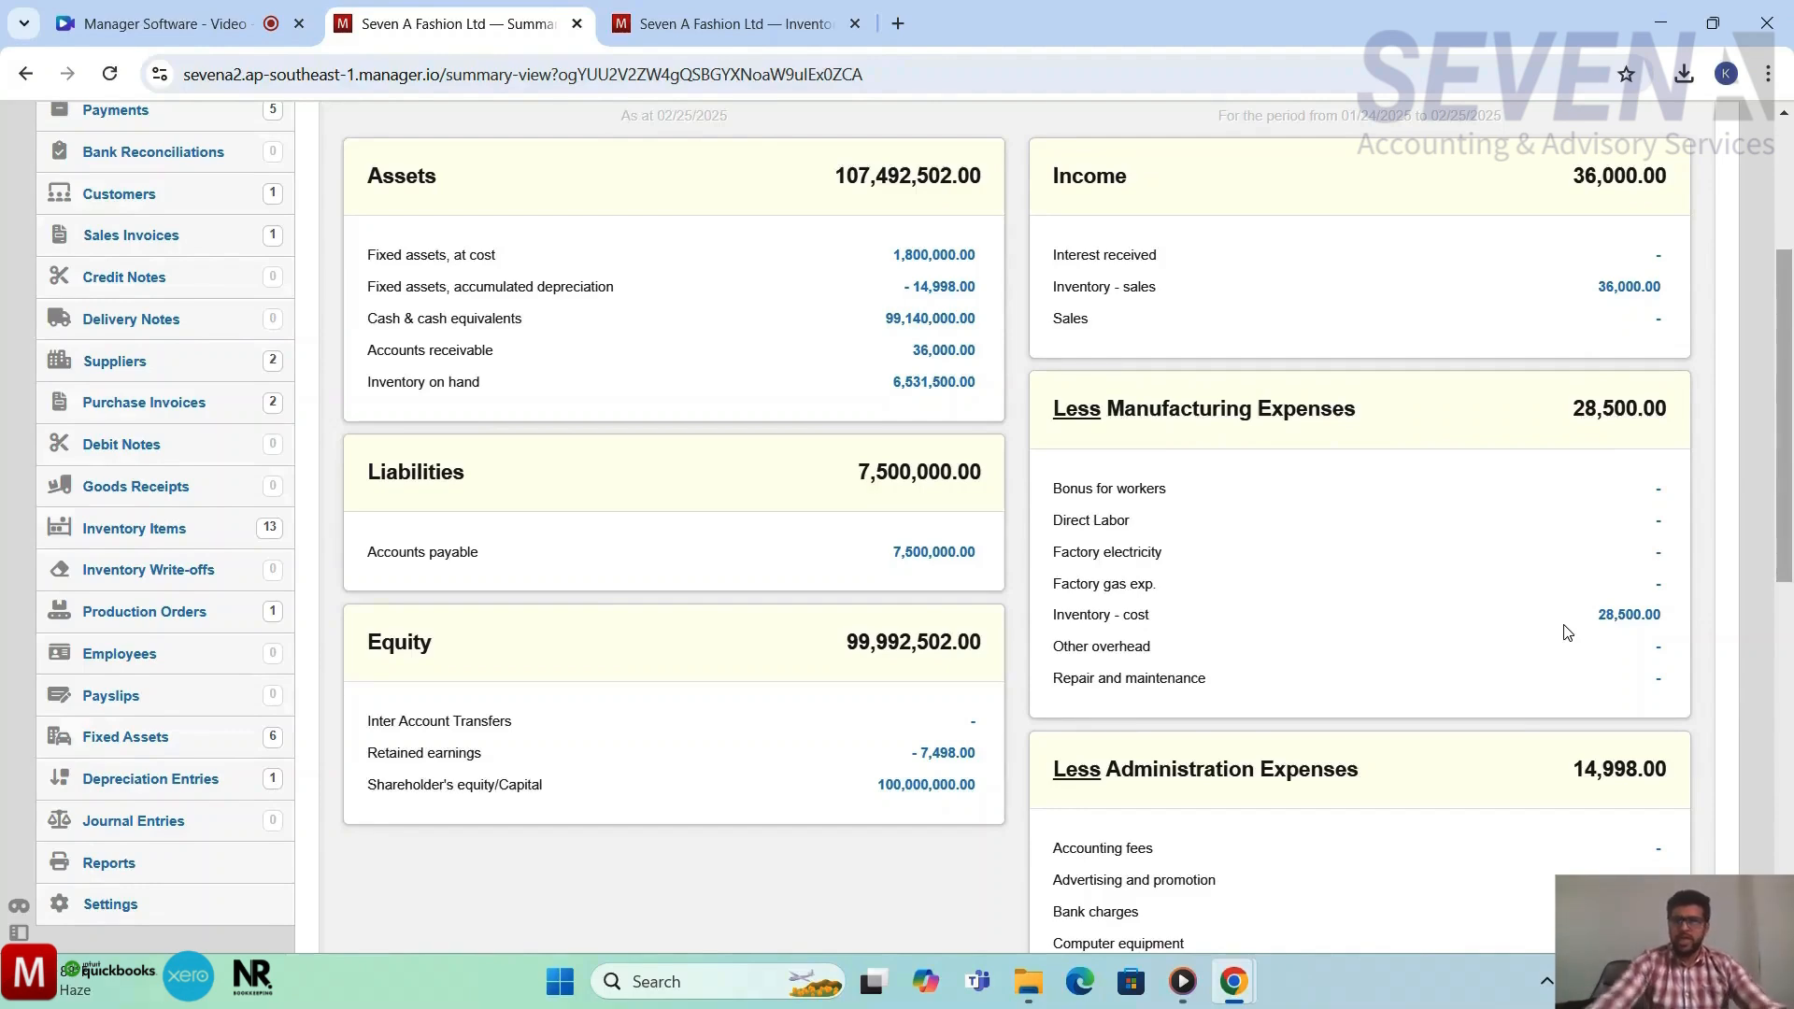
pyautogui.moveTo(1634, 614); pyautogui.dragTo(1598, 614)
pyautogui.scroll(2, 1374, 568)
pyautogui.scroll(1, 570, 584)
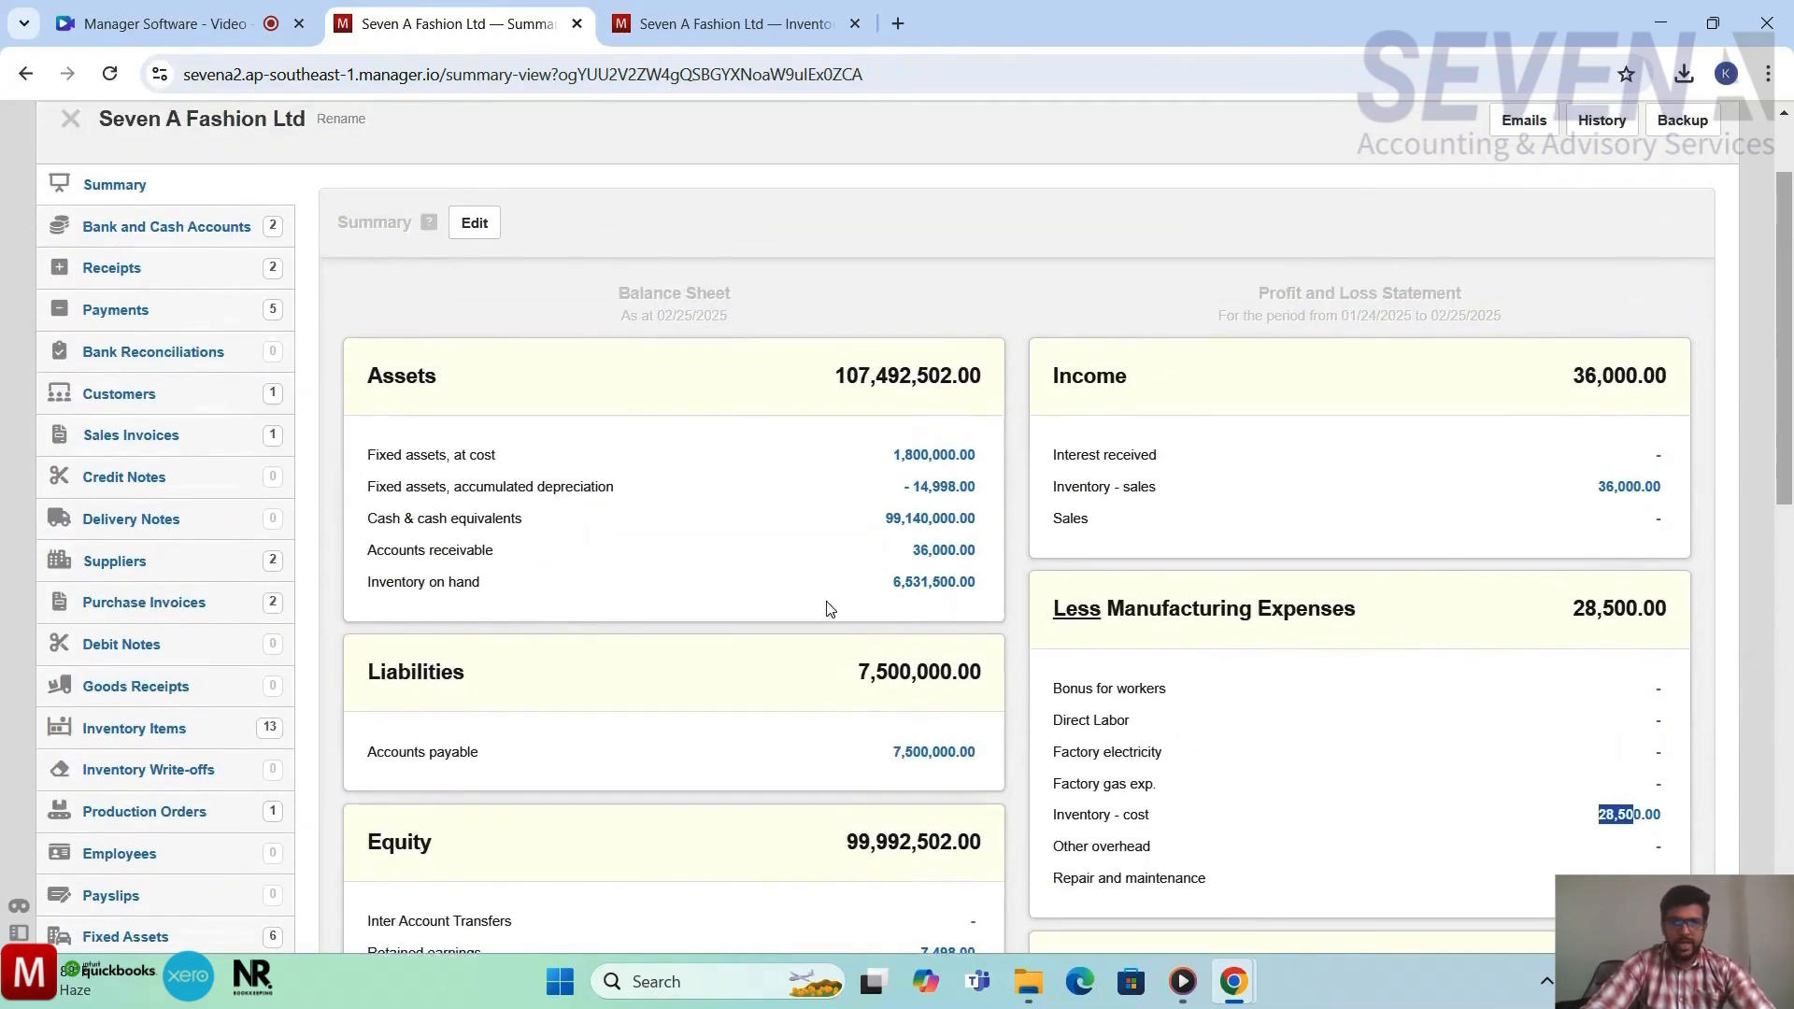
# Examine the owned quantities and total costs of the items behind Inventory on hand, and return to the summary
pyautogui.click(906, 584)
pyautogui.scroll(-2, 1354, 669)
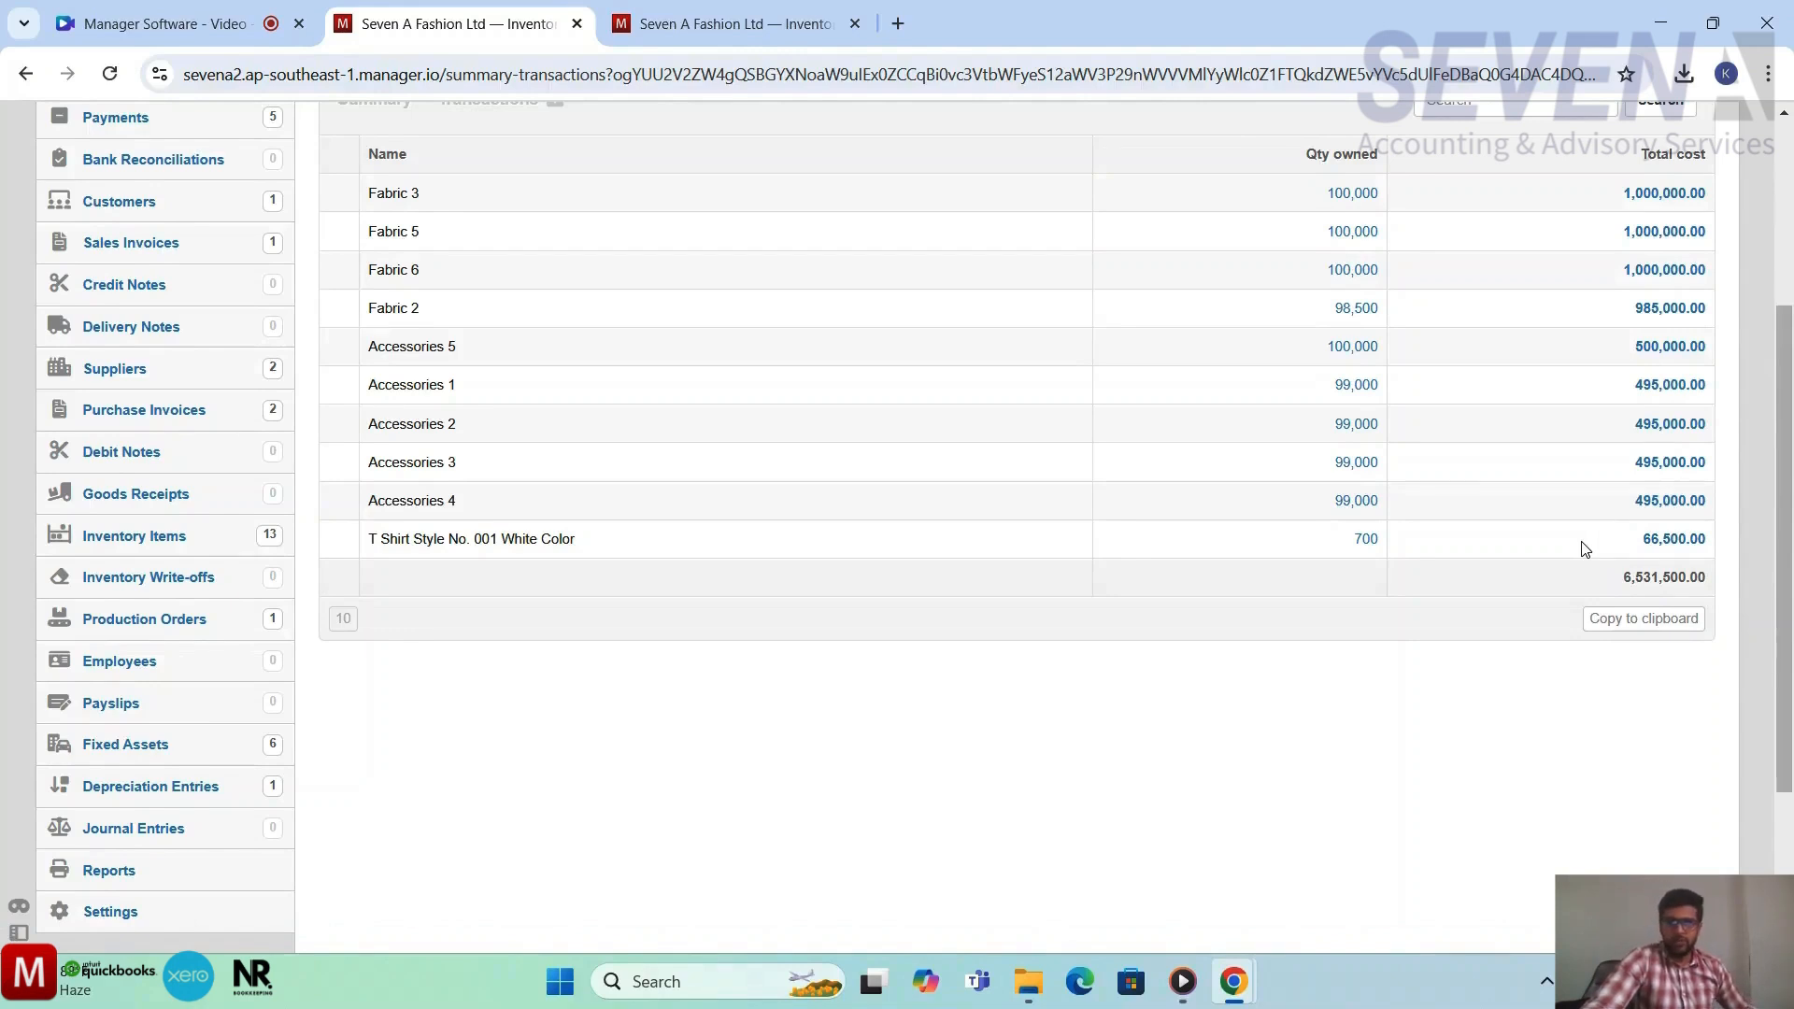
pyautogui.scroll(1, 1586, 549)
pyautogui.scroll(2, 1585, 548)
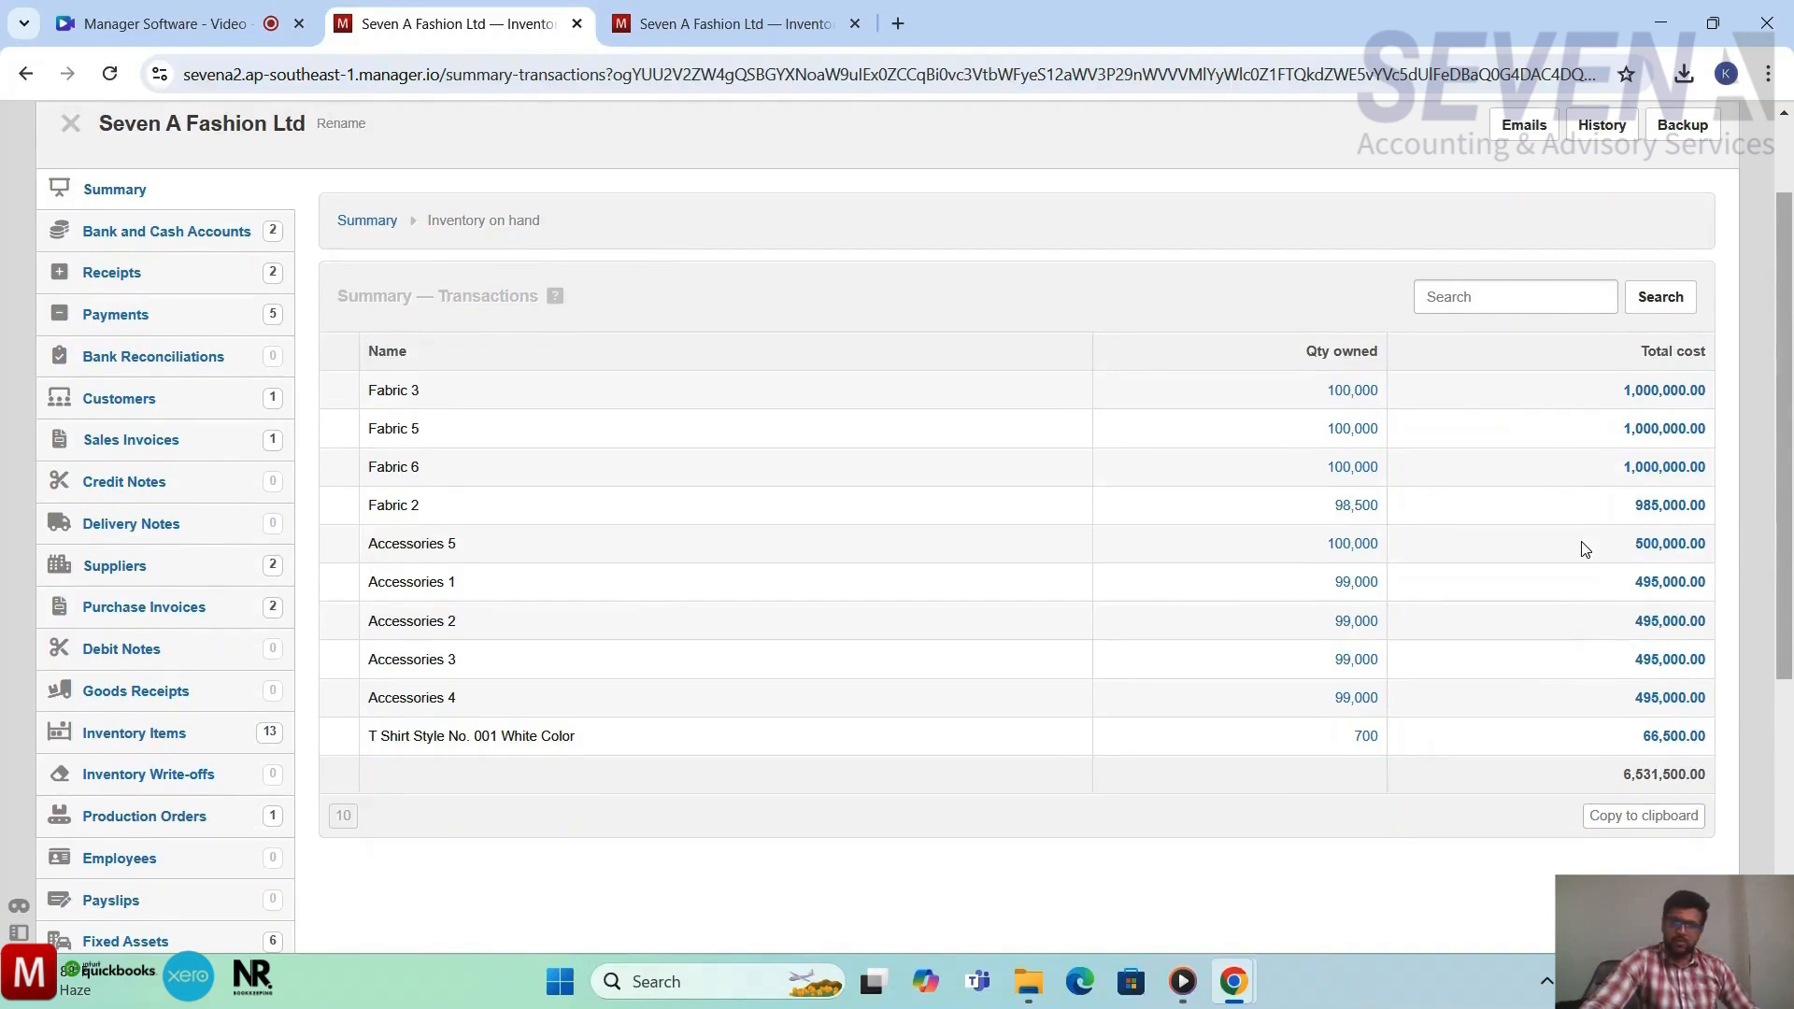
pyautogui.scroll(1, 1586, 549)
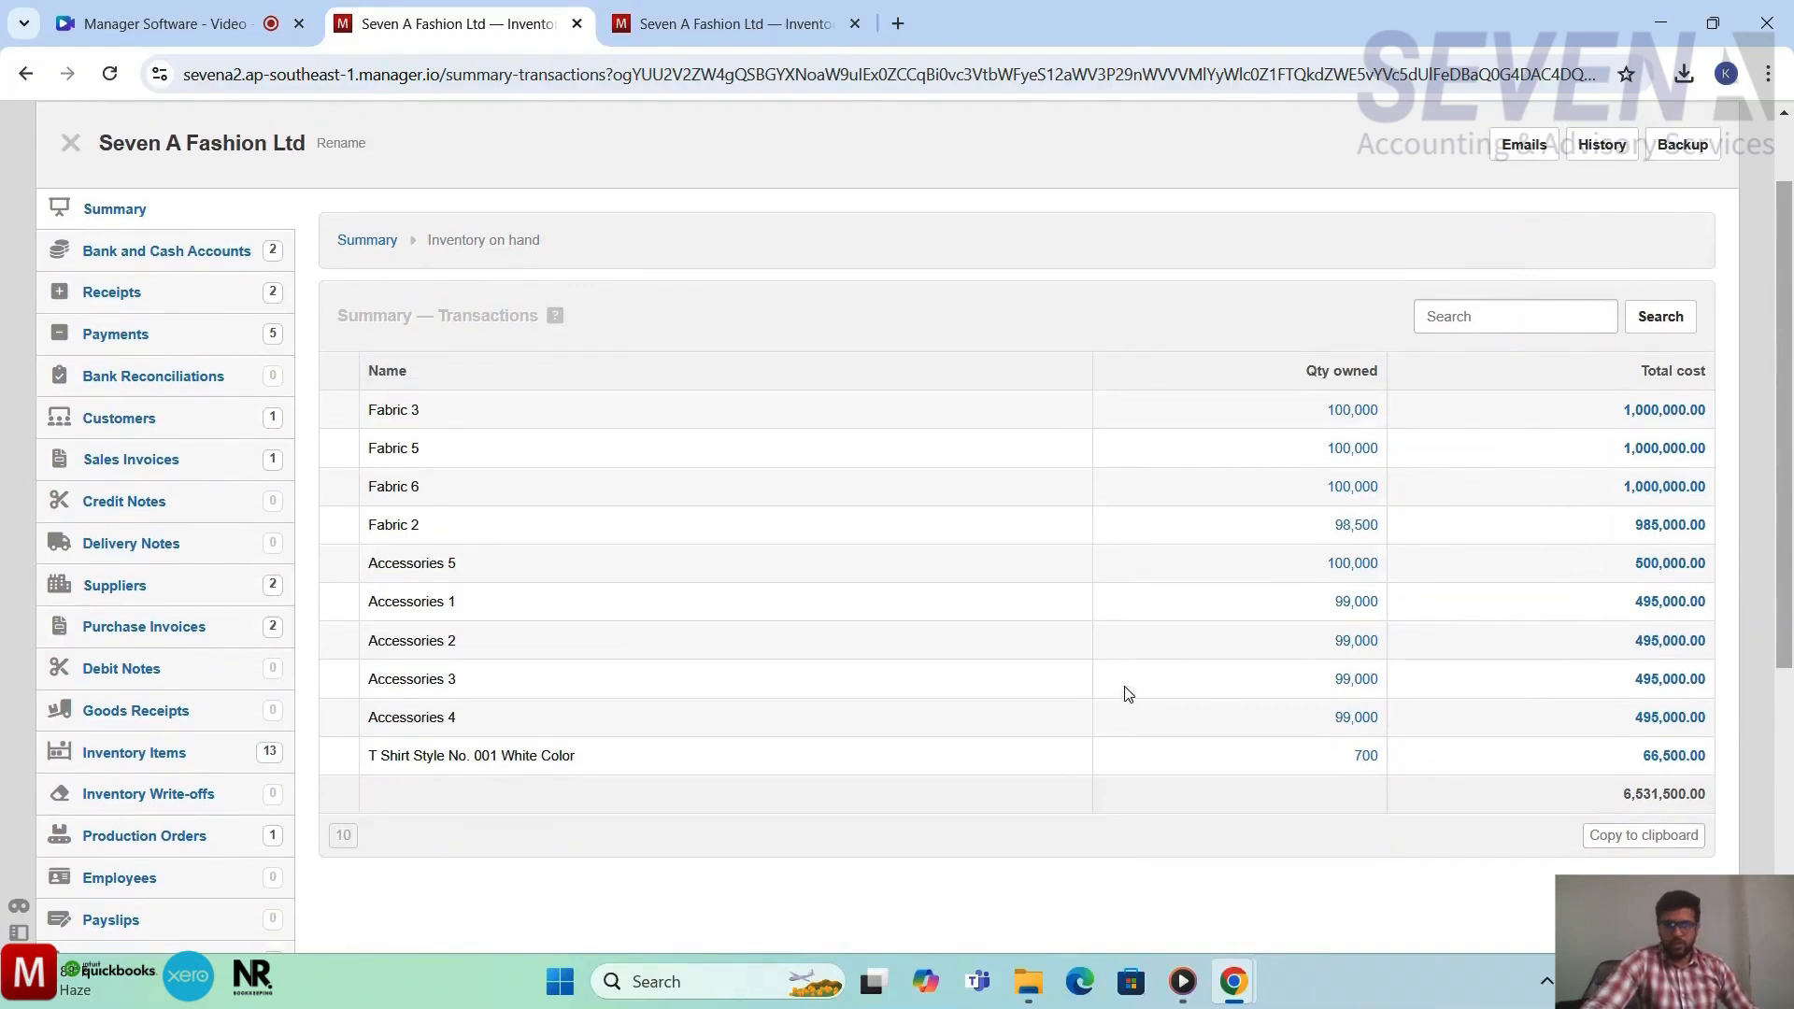
pyautogui.scroll(2, 1127, 694)
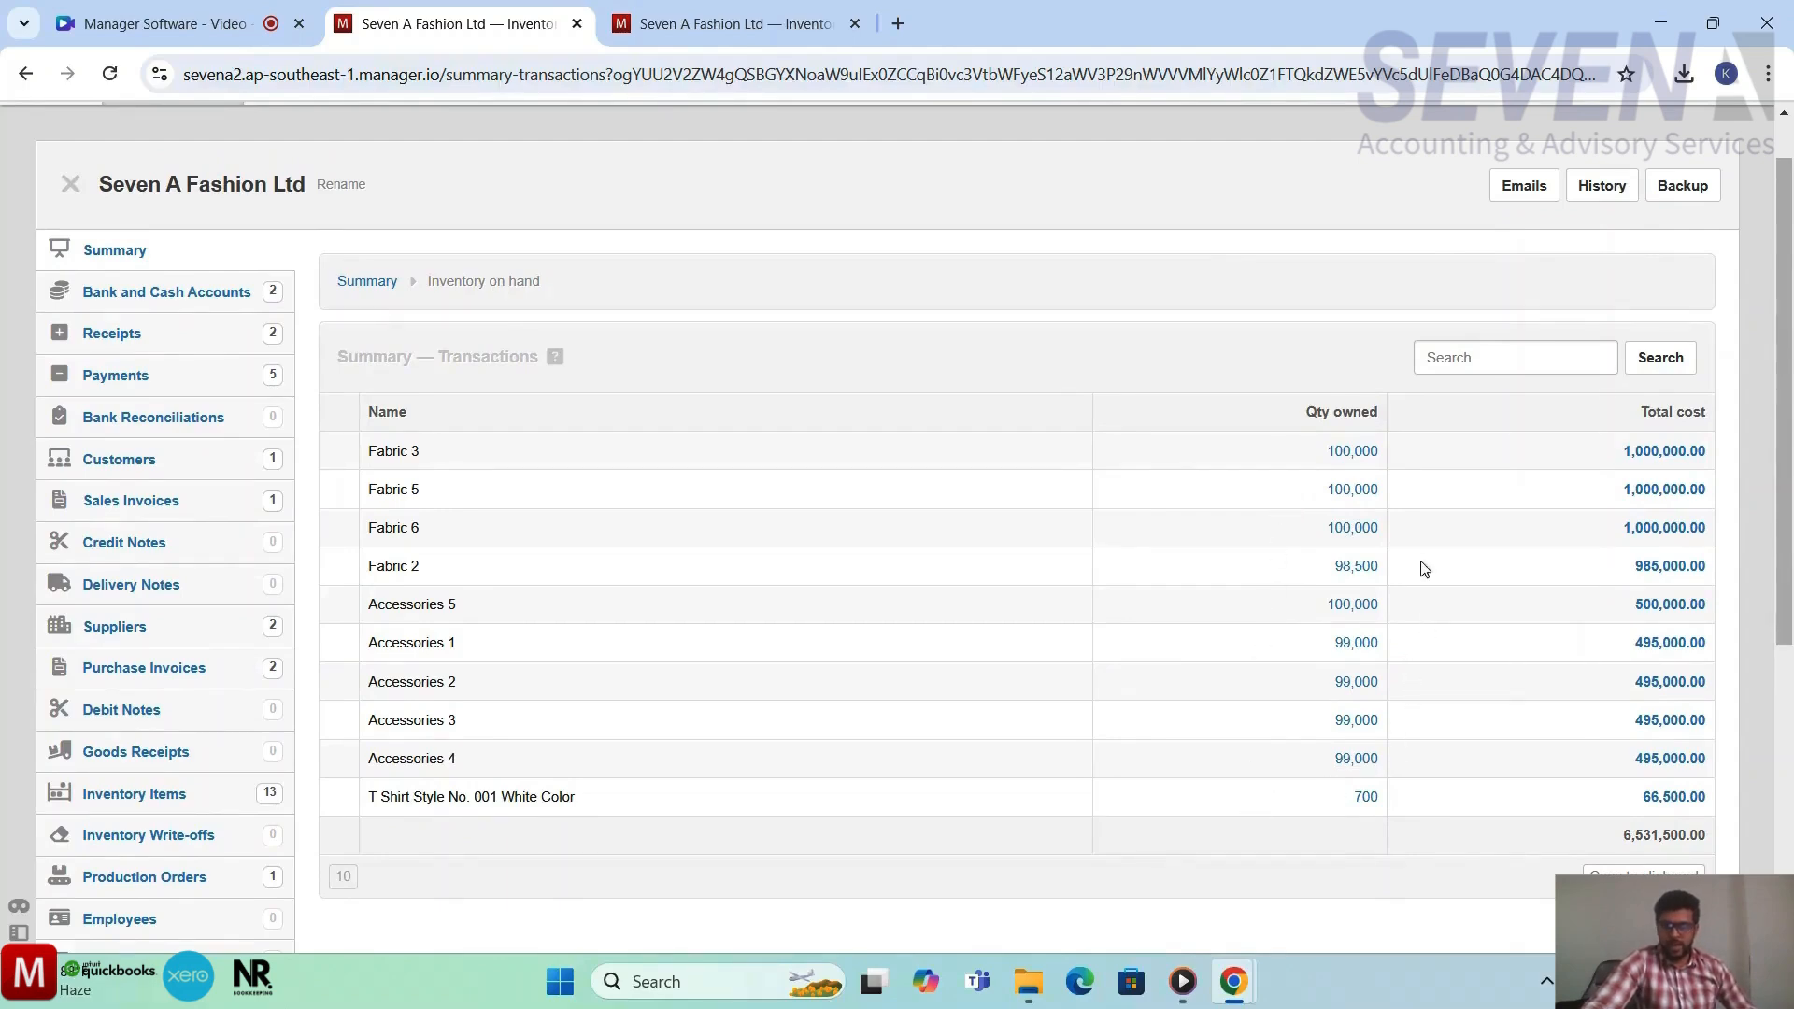
pyautogui.scroll(-1, 1252, 709)
pyautogui.hotkey('alt', 'Left')
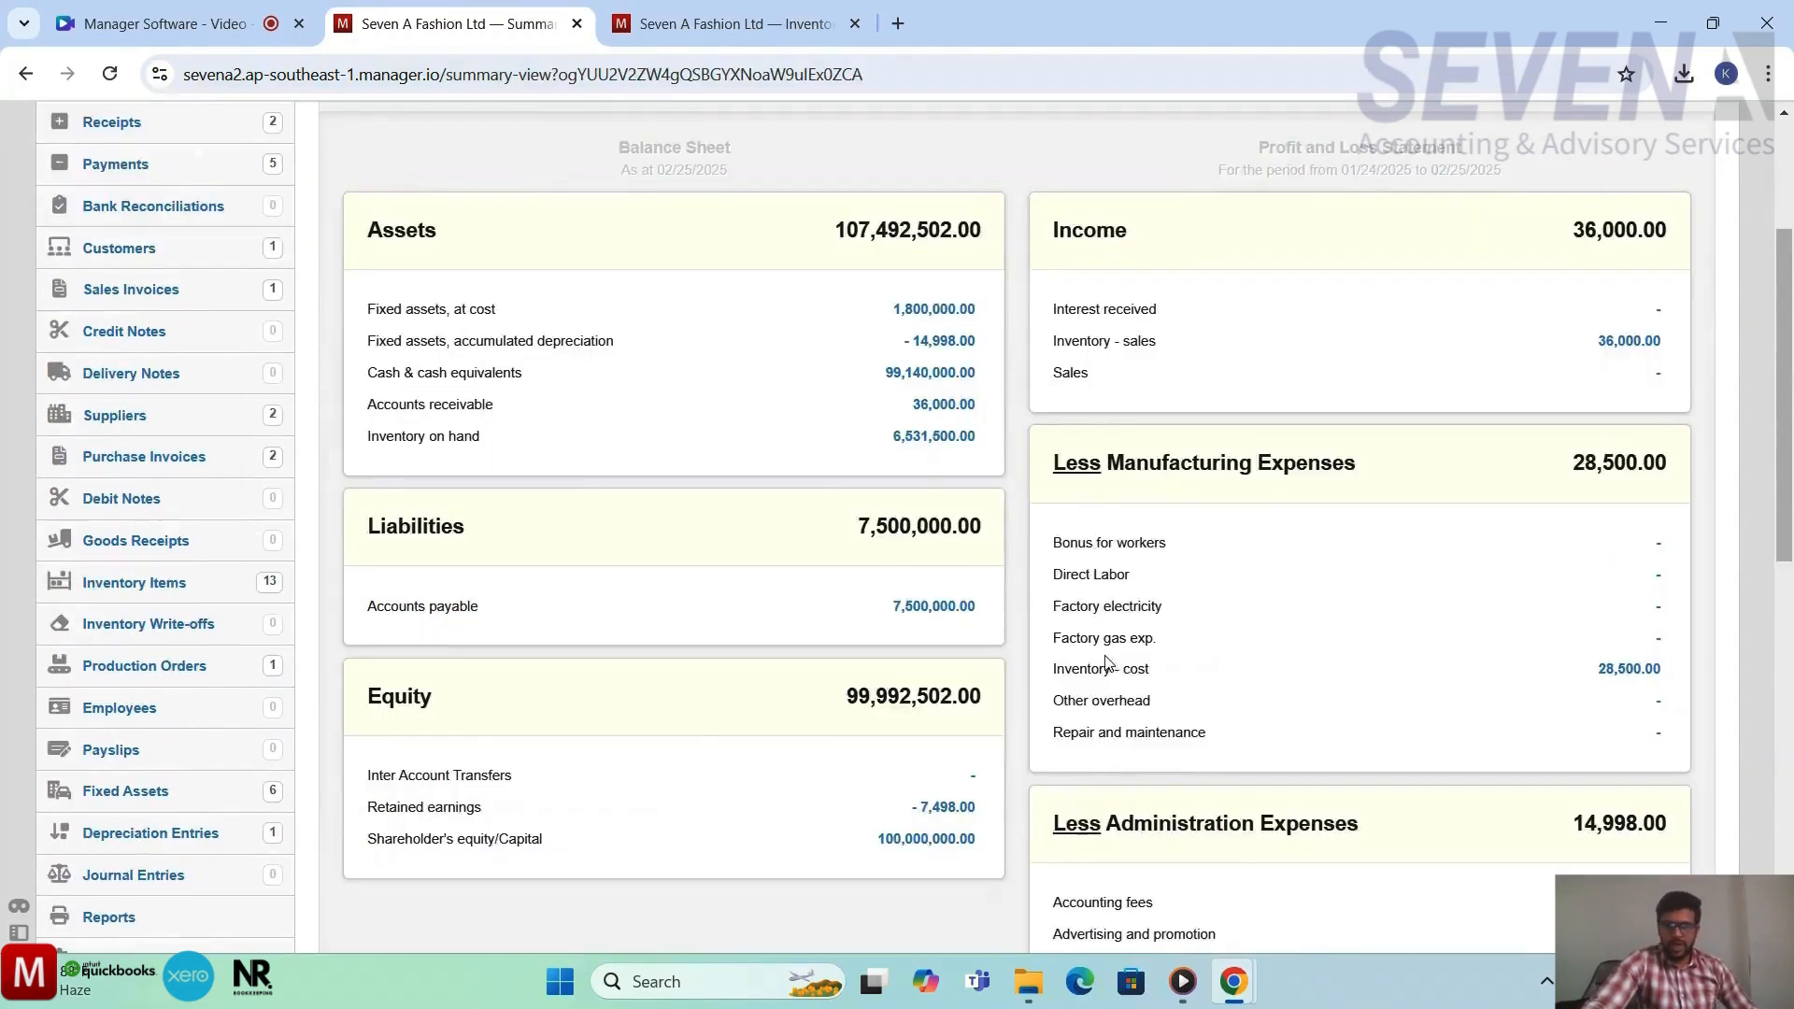